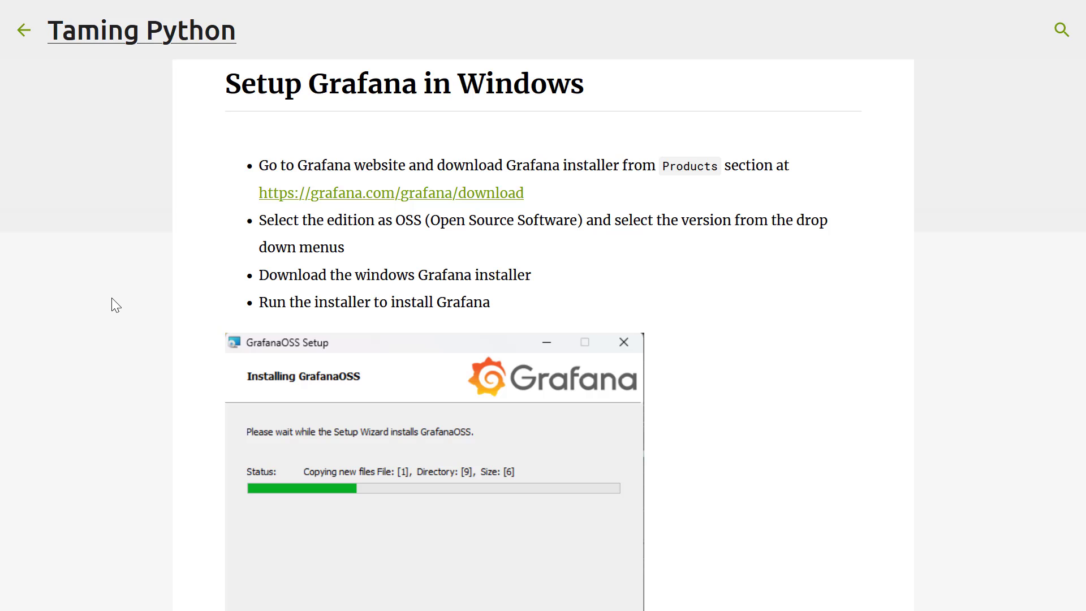
Exit fullscreen and open the grafana.com download page in a new tab.
{"action": "key", "text": "F11"}
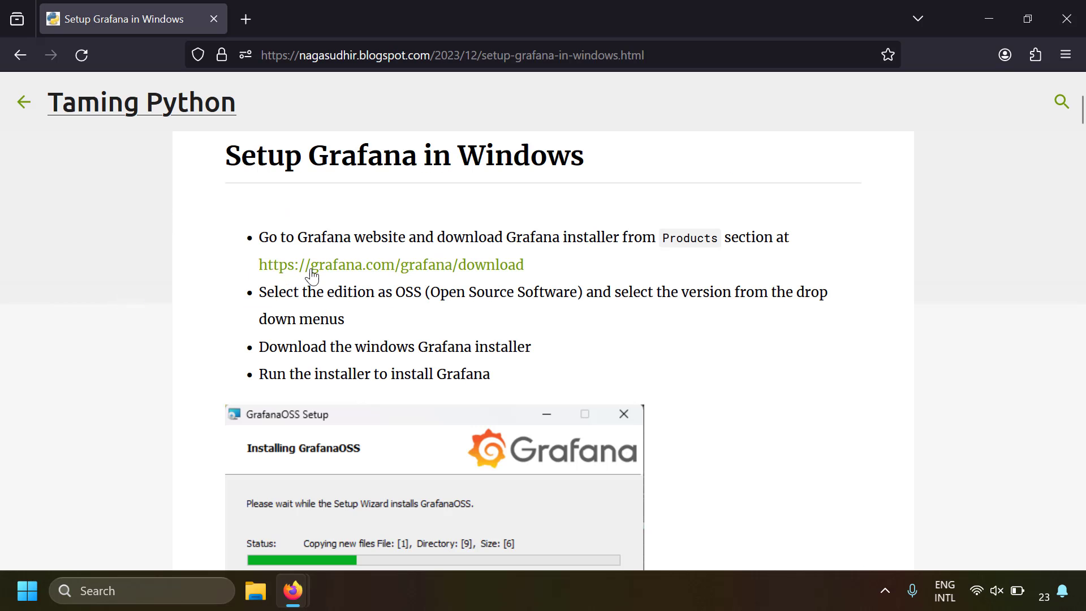
{"action": "middle_click", "coordinate": [315, 272]}
{"action": "left_click", "coordinate": [324, 22]}
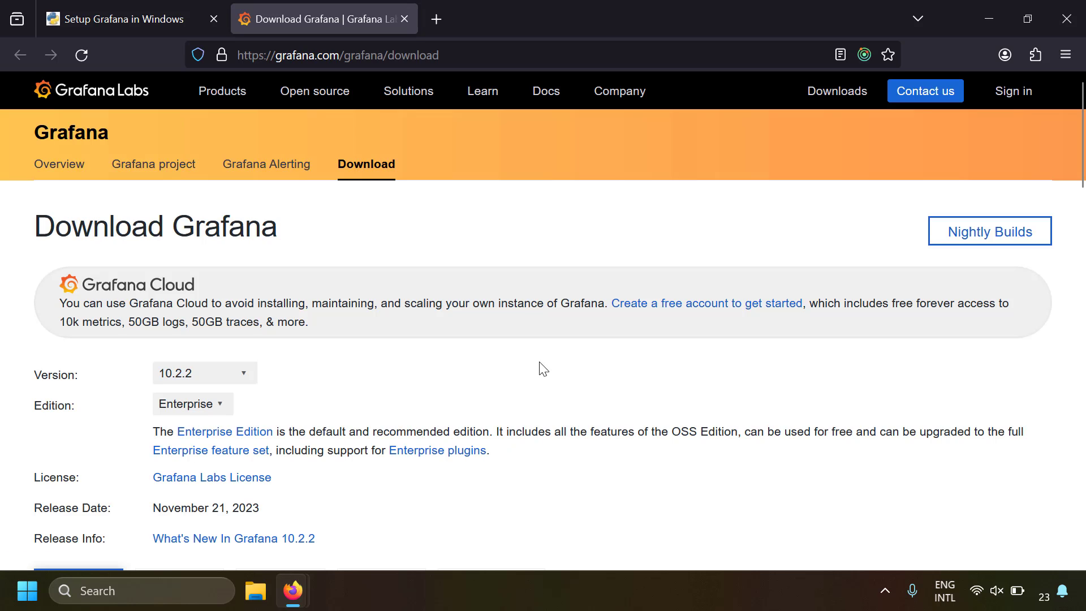
Choose the OSS edition at version 10.2.2 and download the Windows installer.
{"action": "left_click", "coordinate": [222, 402]}
{"action": "left_click", "coordinate": [183, 452]}
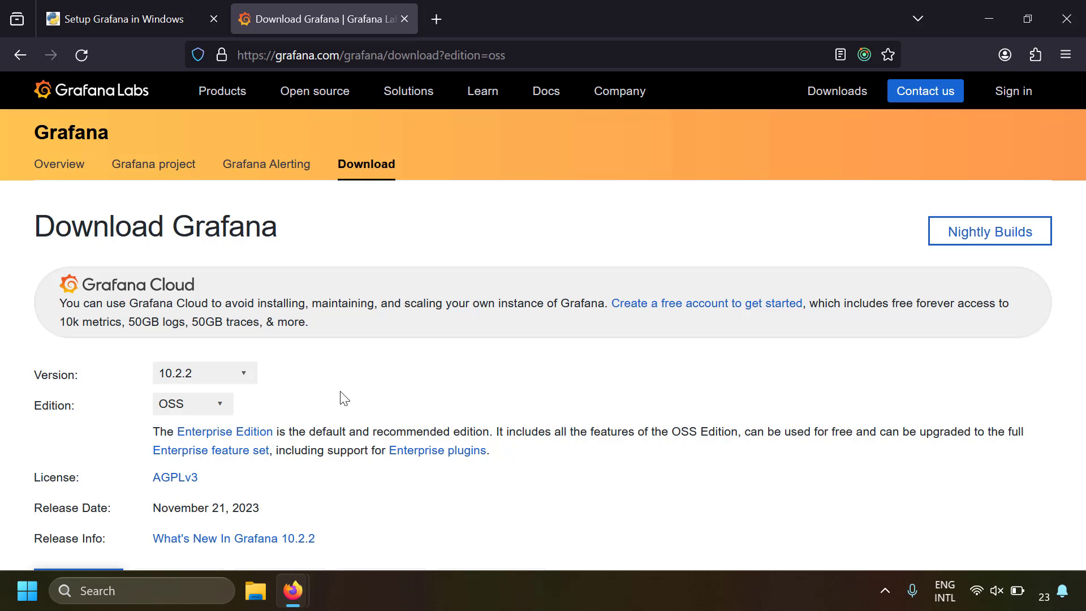
{"action": "left_click", "coordinate": [245, 375]}
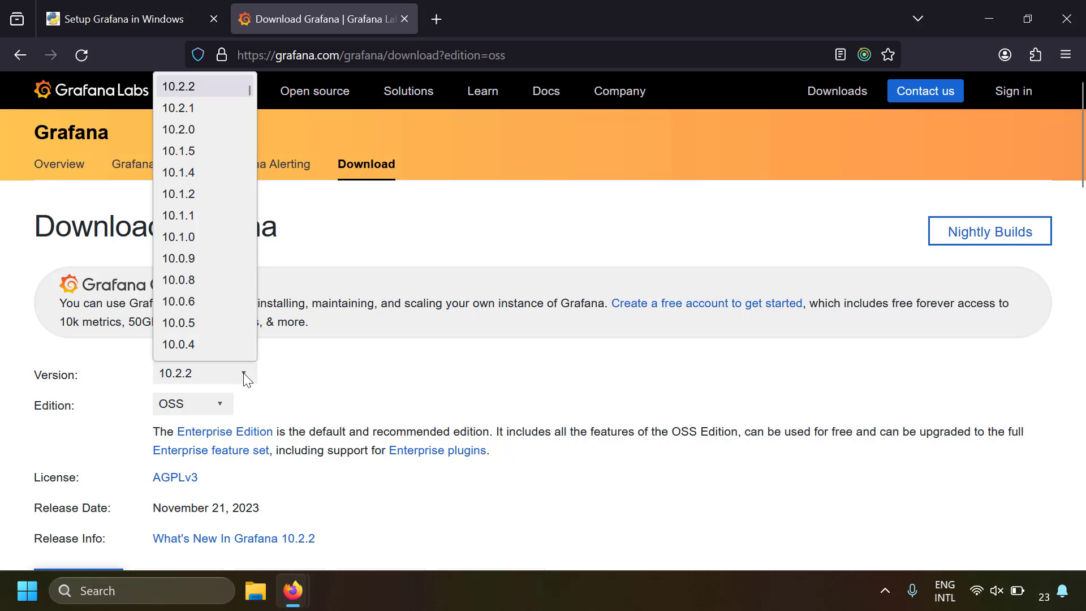
{"action": "scroll", "coordinate": [237, 327], "scroll_direction": "down", "scroll_amount": 1}
{"action": "scroll", "coordinate": [214, 82], "scroll_direction": "up", "scroll_amount": 1}
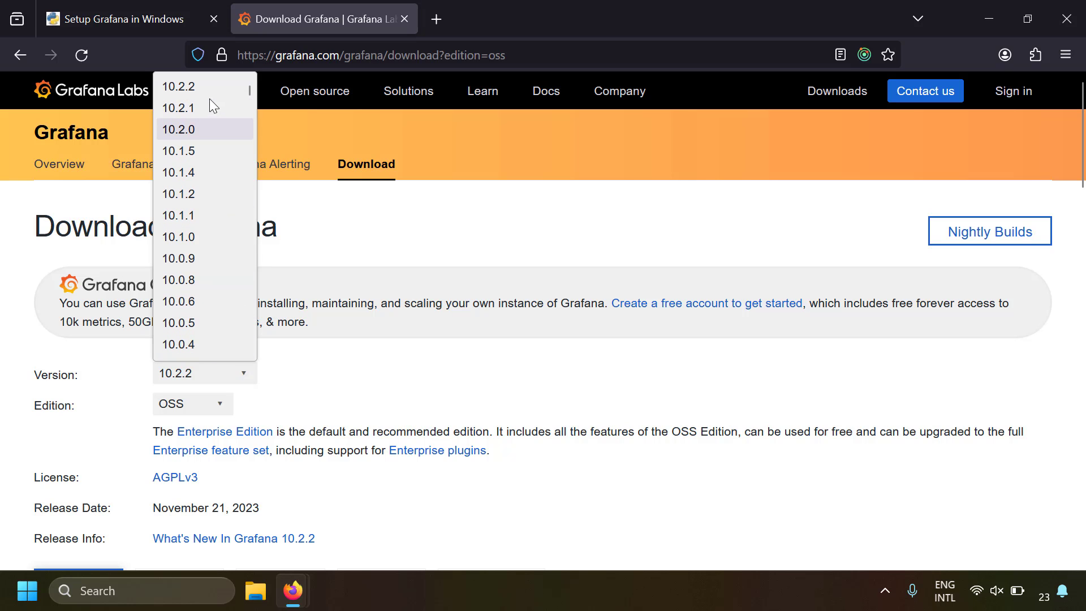
{"action": "left_click", "coordinate": [207, 86]}
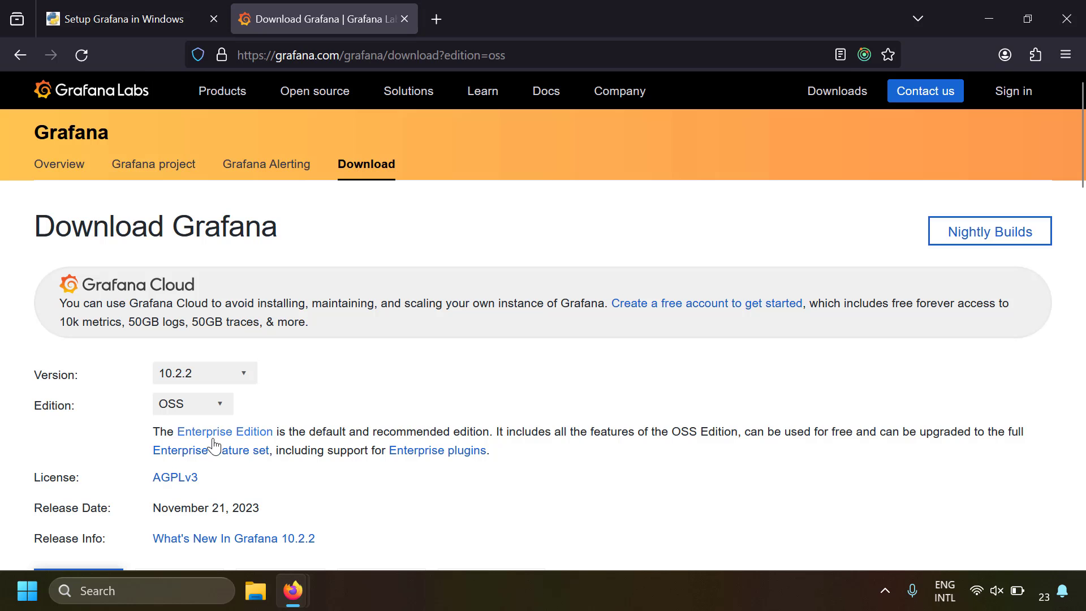
{"action": "scroll", "coordinate": [407, 383], "scroll_direction": "down", "scroll_amount": 3}
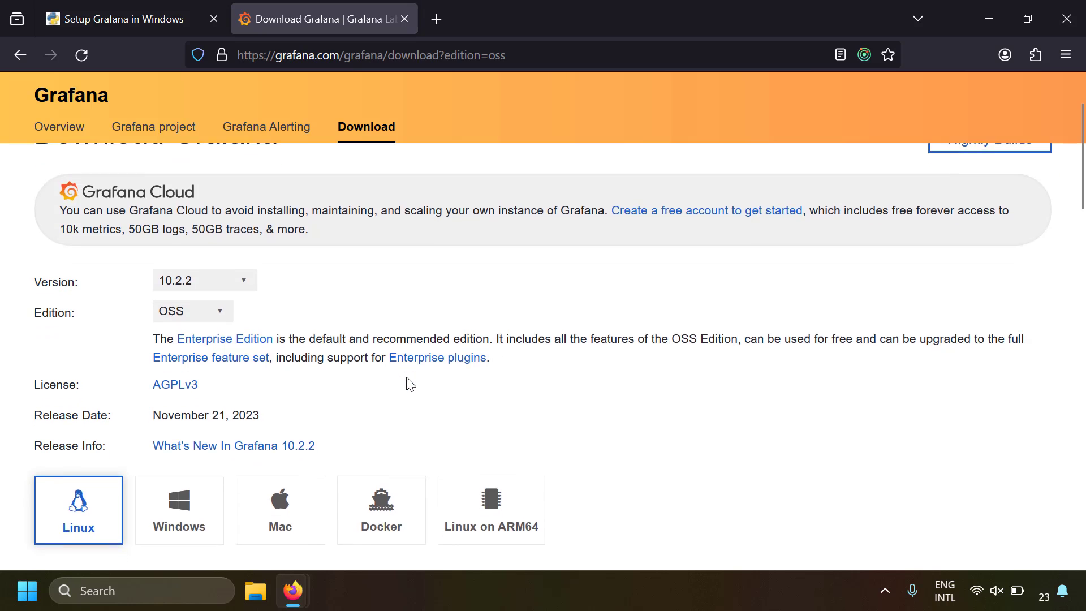
{"action": "left_click", "coordinate": [218, 447]}
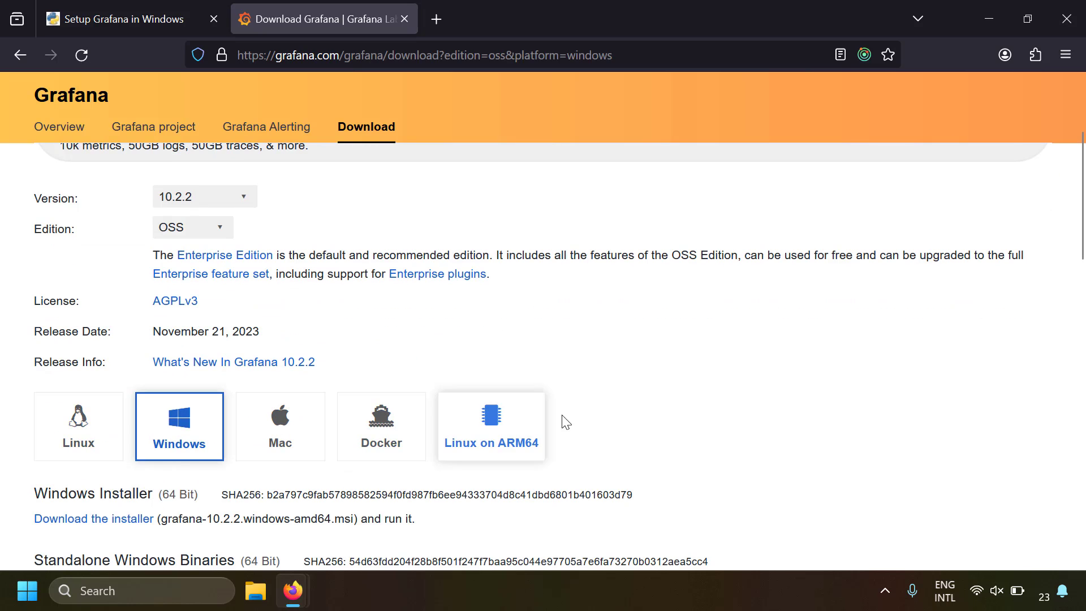
{"action": "scroll", "coordinate": [228, 466], "scroll_direction": "down", "scroll_amount": 3}
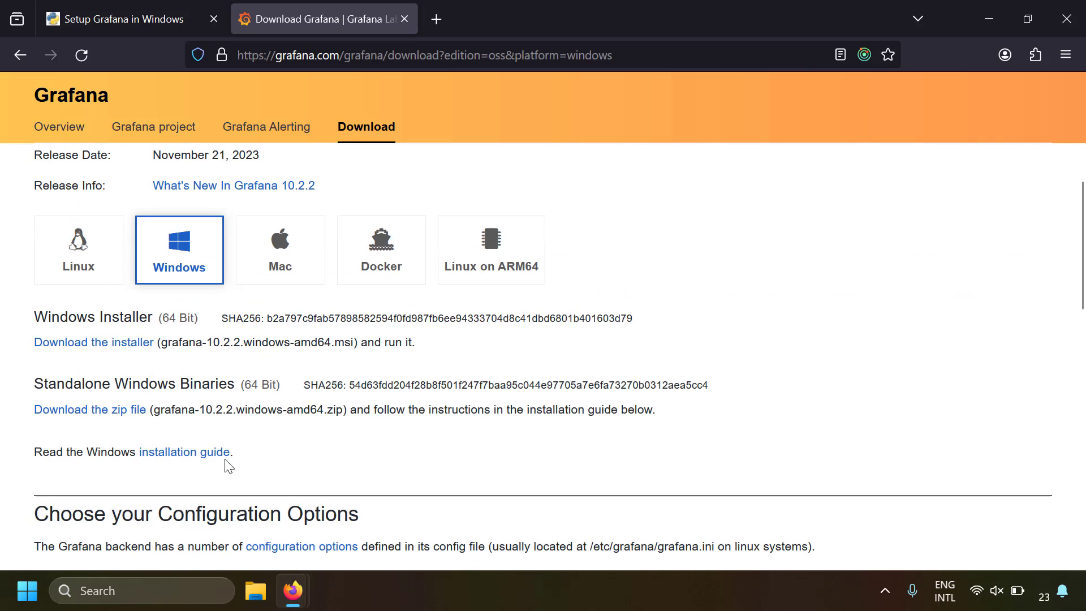
{"action": "left_click", "coordinate": [112, 348]}
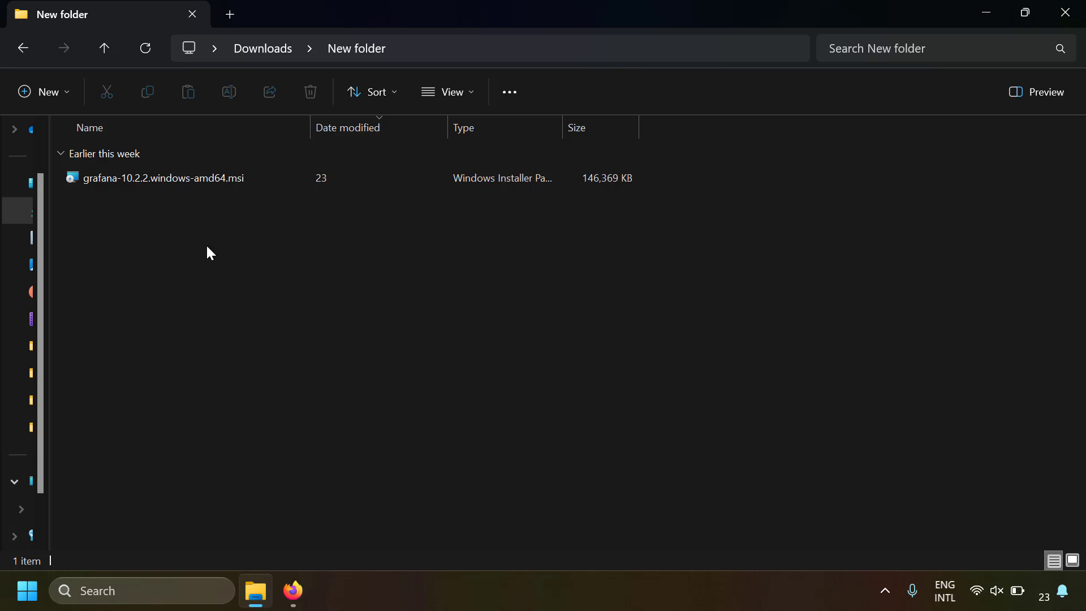
Run the grafana-10.2.2 MSI, accept the license and default features, and finish installing GrafanaOSS.
{"action": "double_click", "coordinate": [216, 180]}
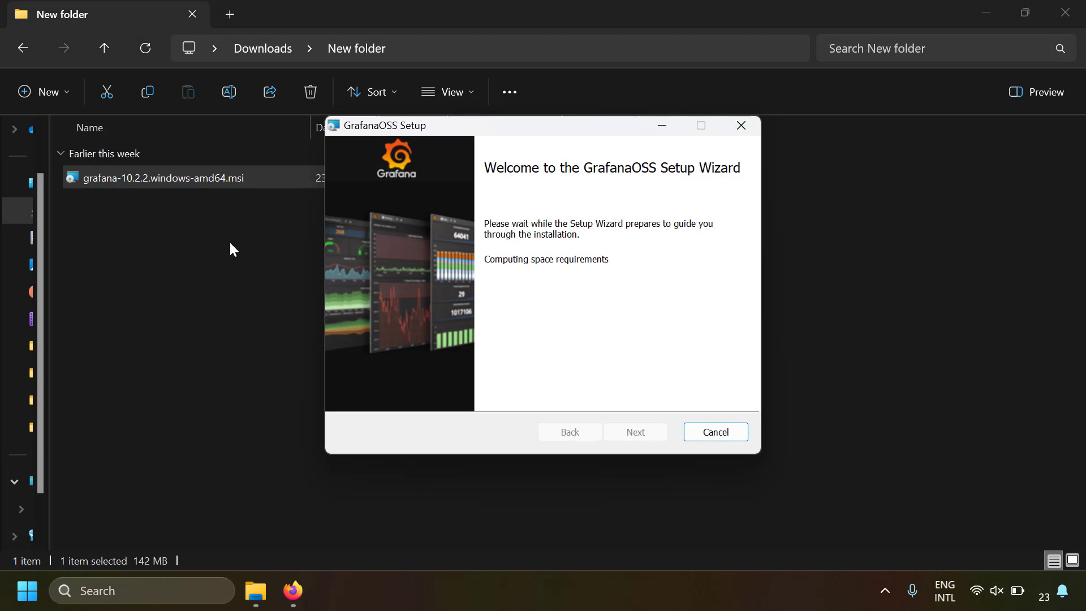
{"action": "left_click", "coordinate": [650, 440]}
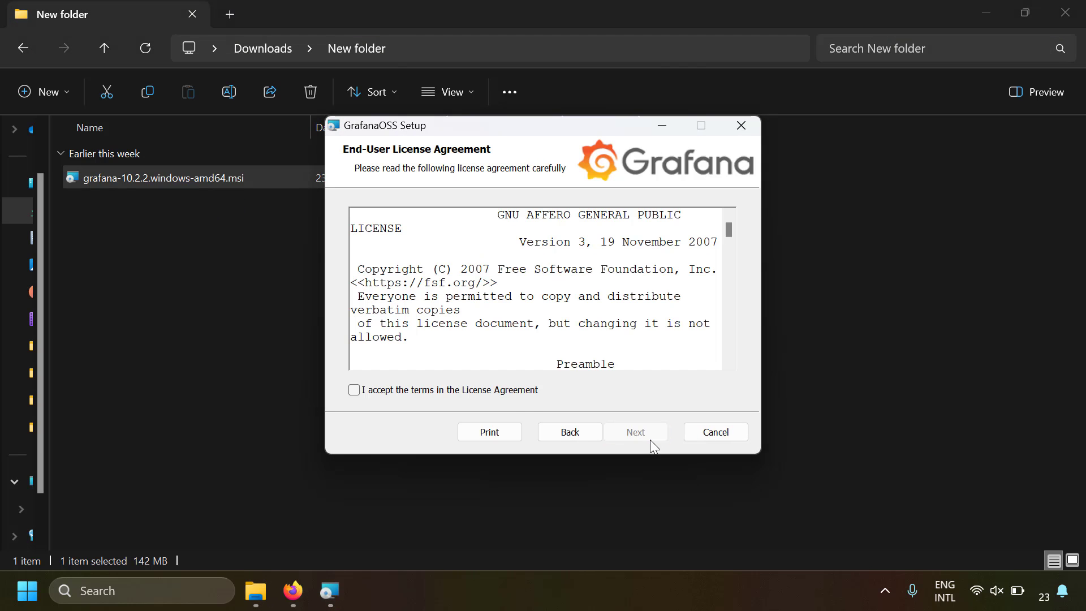
{"action": "left_click", "coordinate": [454, 394]}
{"action": "left_click", "coordinate": [636, 431]}
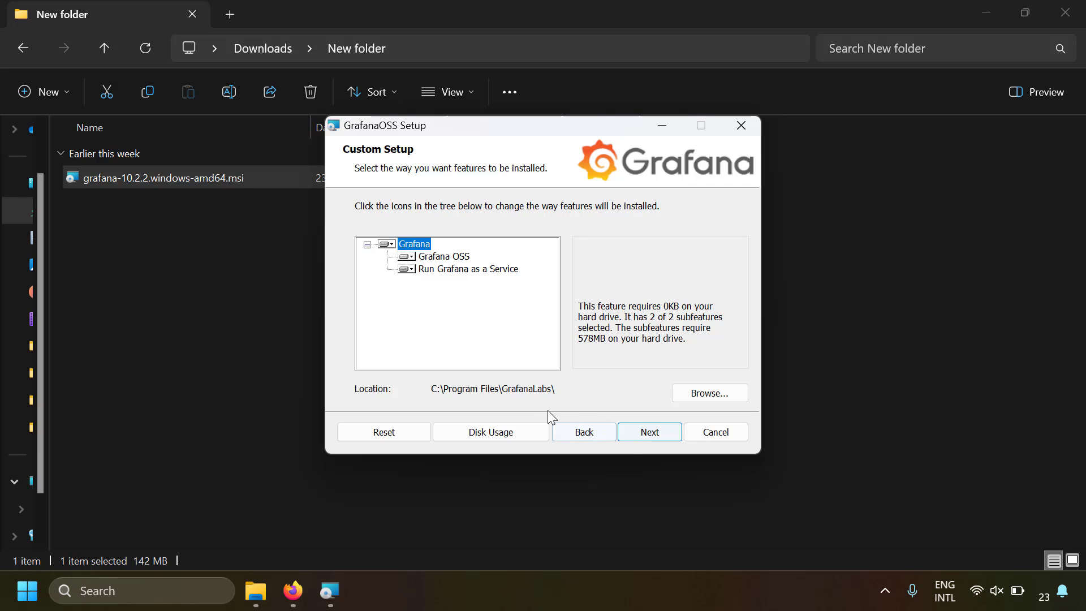
{"action": "left_click", "coordinate": [660, 437]}
{"action": "left_click", "coordinate": [615, 435]}
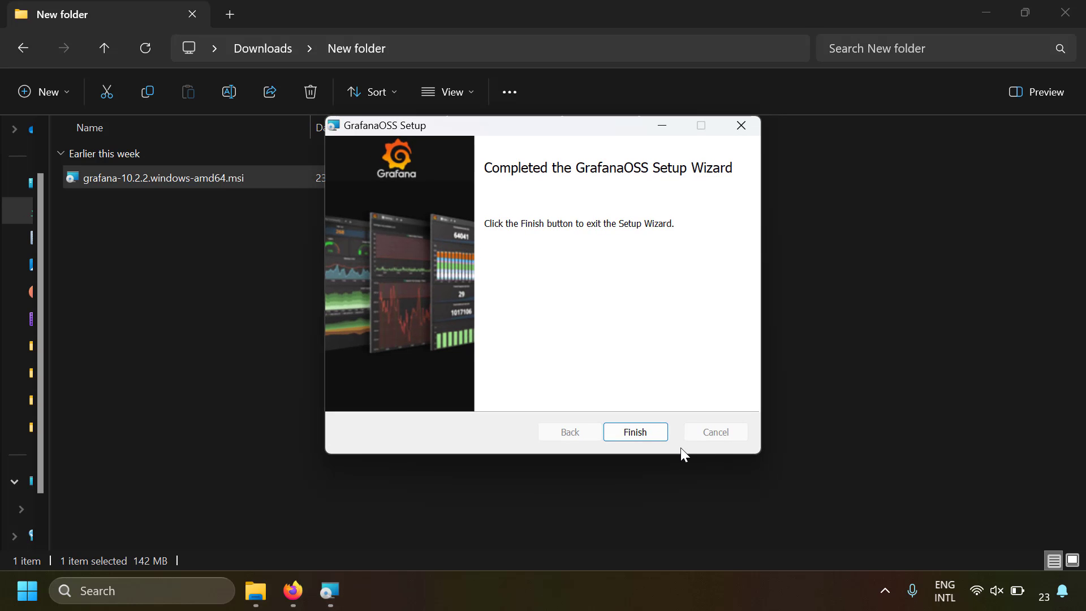
{"action": "left_click", "coordinate": [655, 435]}
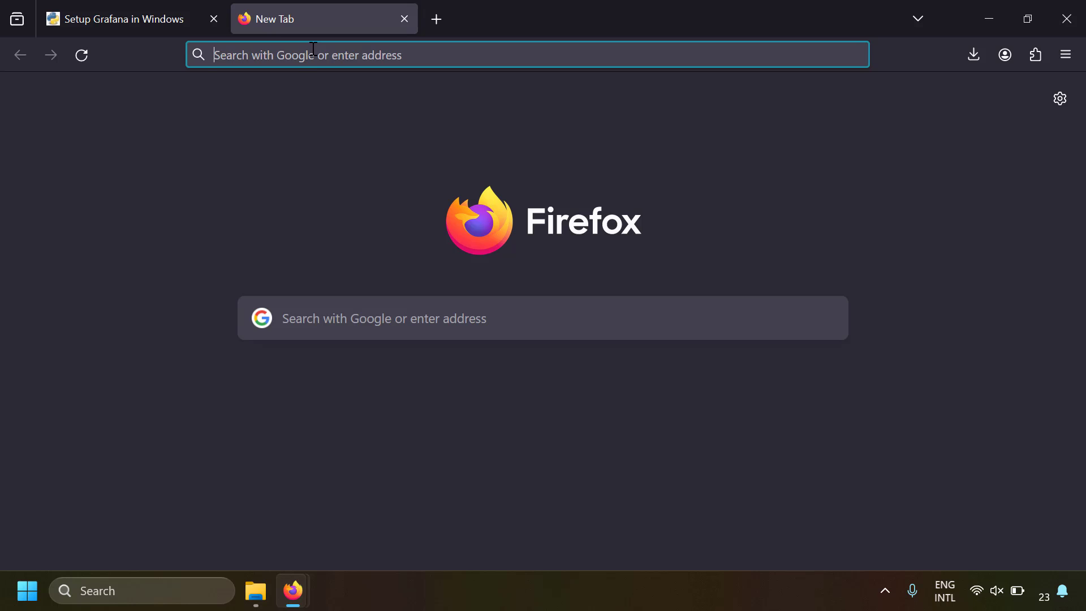
Load localhost:3000 and log in with the default admin account.
{"action": "type", "text": "localhost:3000/"}
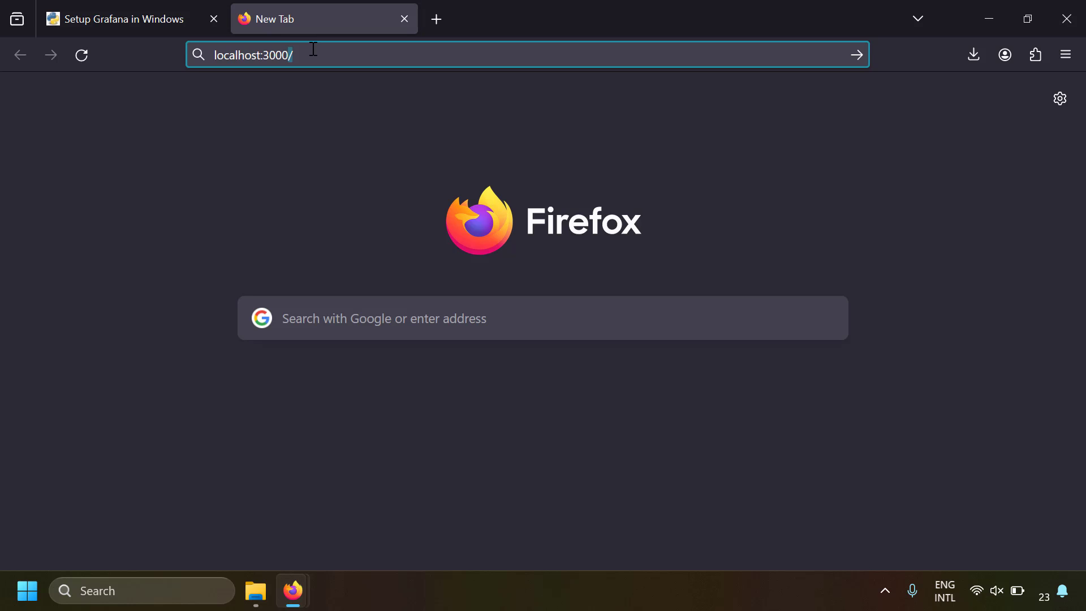
{"action": "key", "text": "Return"}
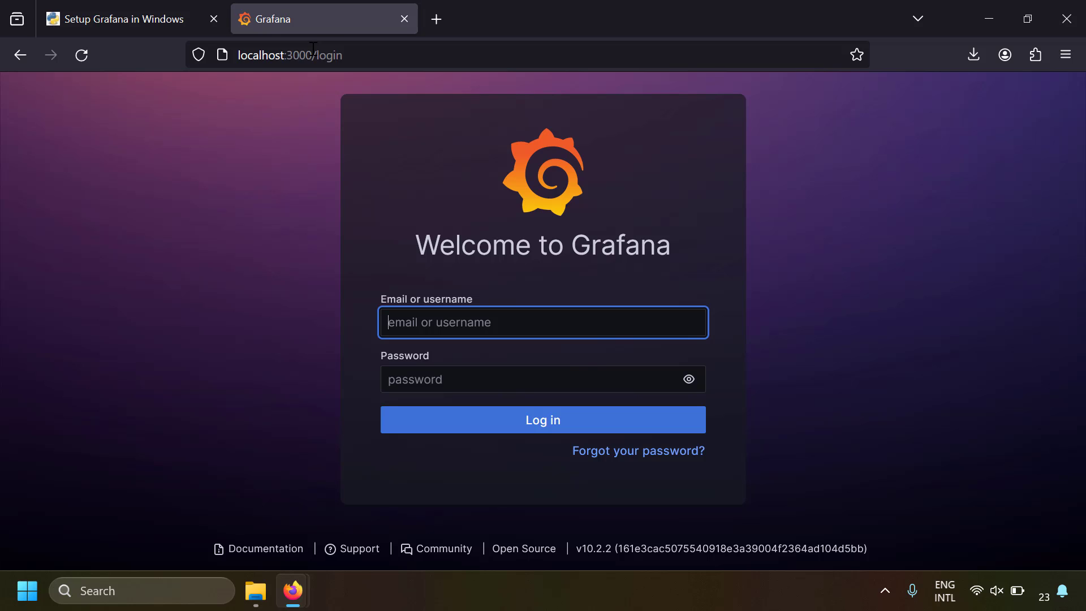
{"action": "type", "text": "admin"}
{"action": "key", "text": "Tab"}
{"action": "type", "text": "admin"}
{"action": "key", "text": "Return"}
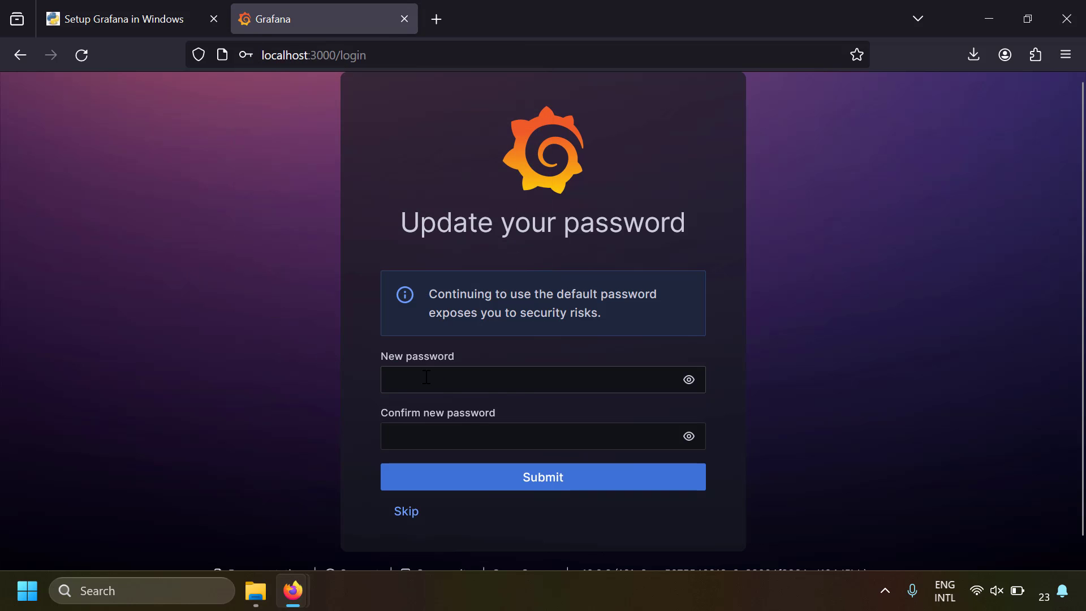
Enter and confirm a new admin password, then submit it.
{"action": "left_click", "coordinate": [427, 377]}
{"action": "type", "text": "**********"}
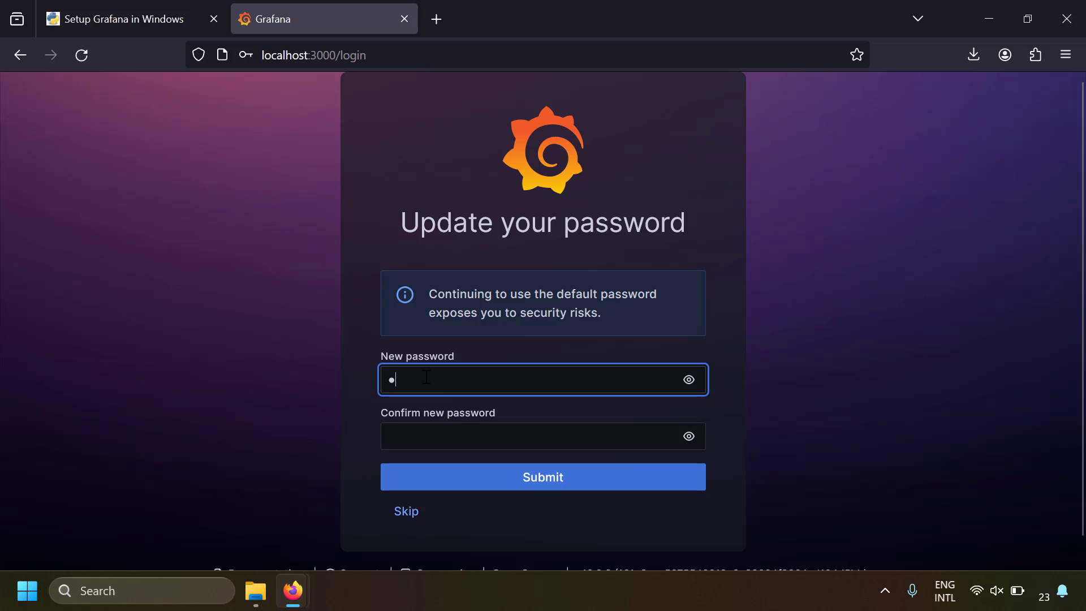
{"action": "key", "text": "Tab"}
{"action": "type", "text": "*********"}
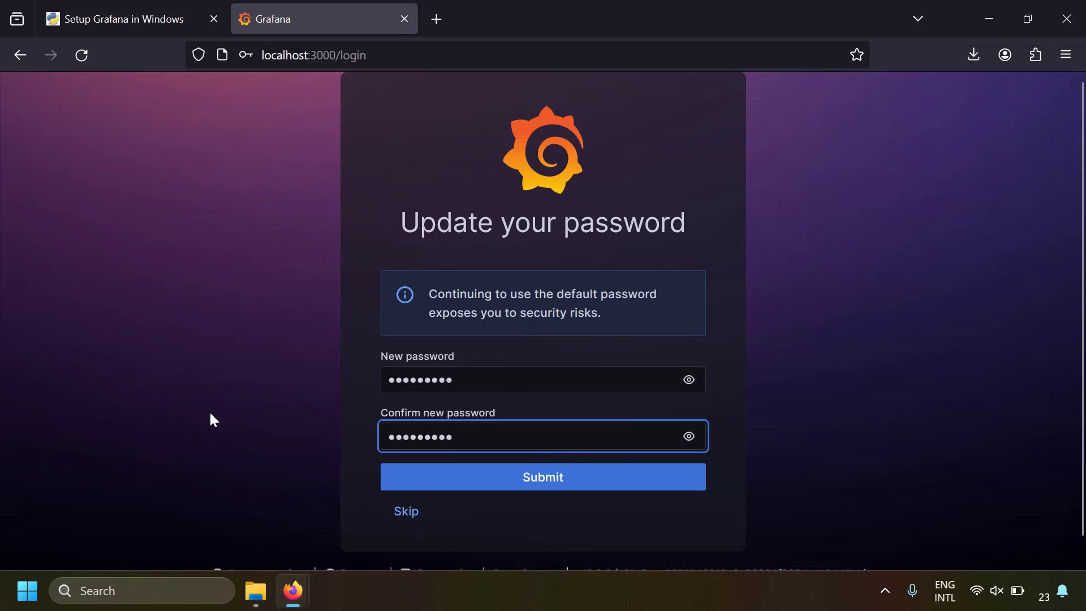
{"action": "left_click", "coordinate": [553, 482]}
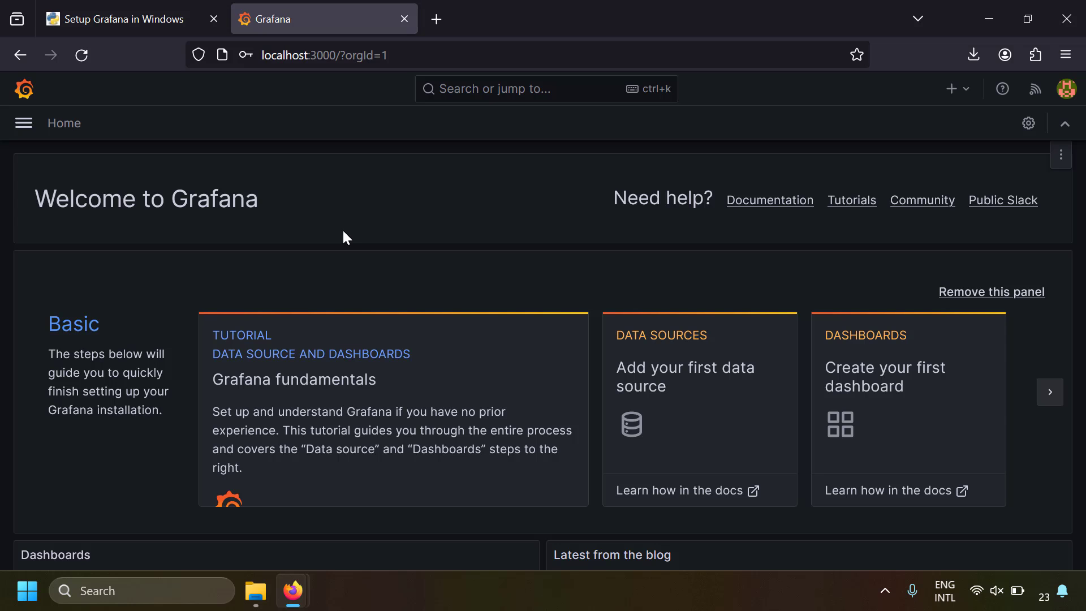
Launch Services from a Start search, find the grafana row, and open its properties.
{"action": "key", "text": "super"}
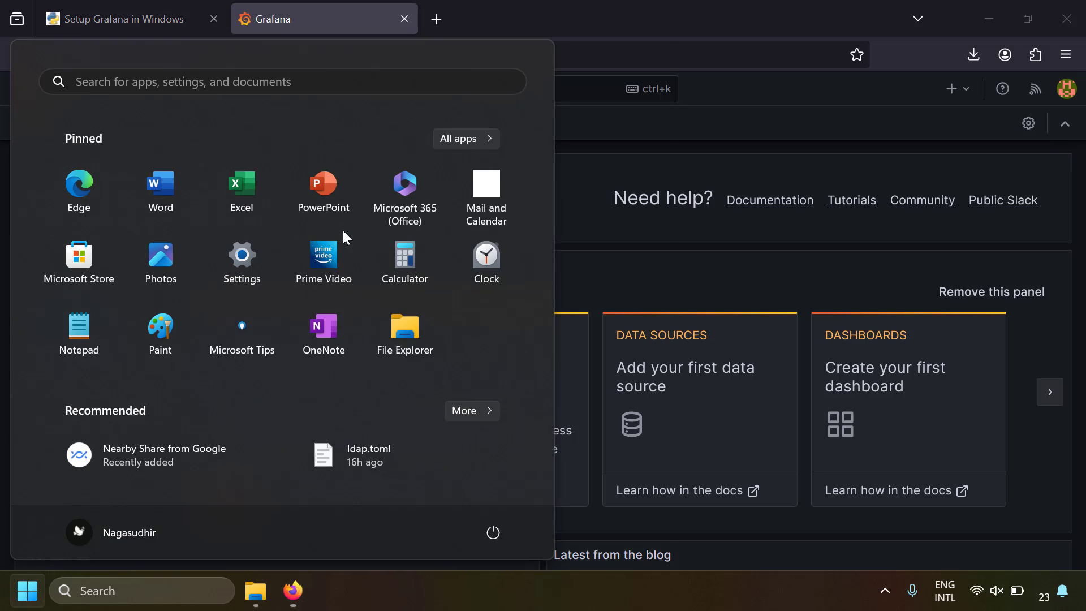
{"action": "type", "text": "services"}
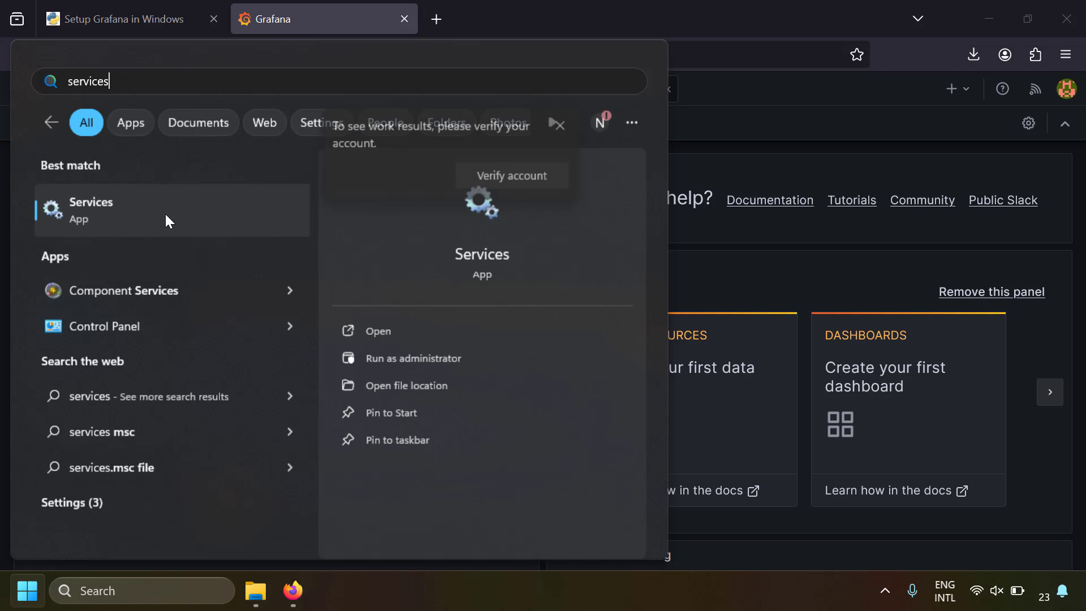
{"action": "left_click", "coordinate": [82, 211]}
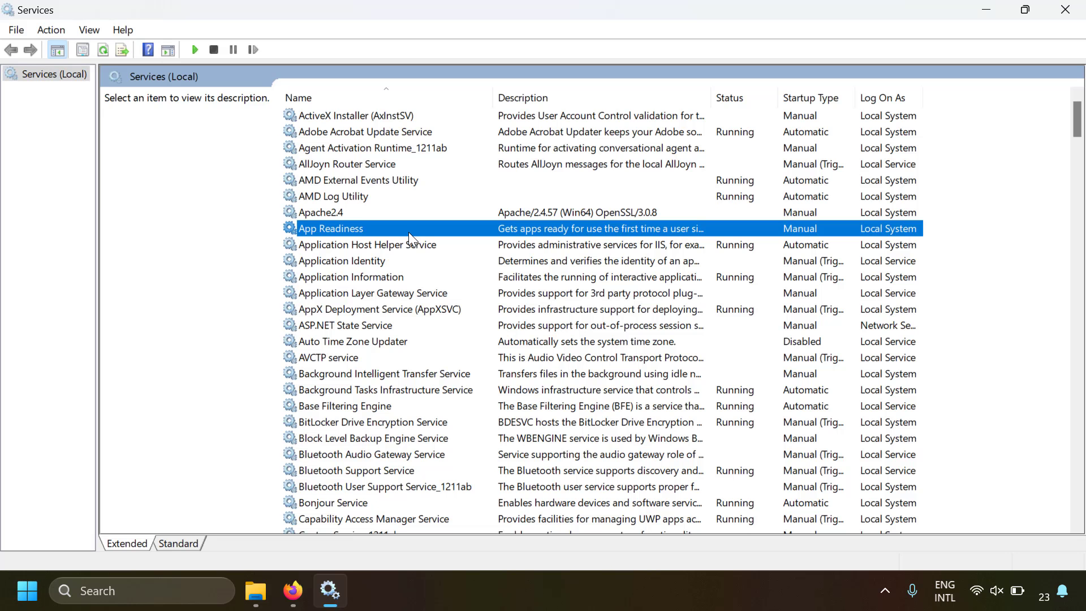
{"action": "type", "text": "grafana"}
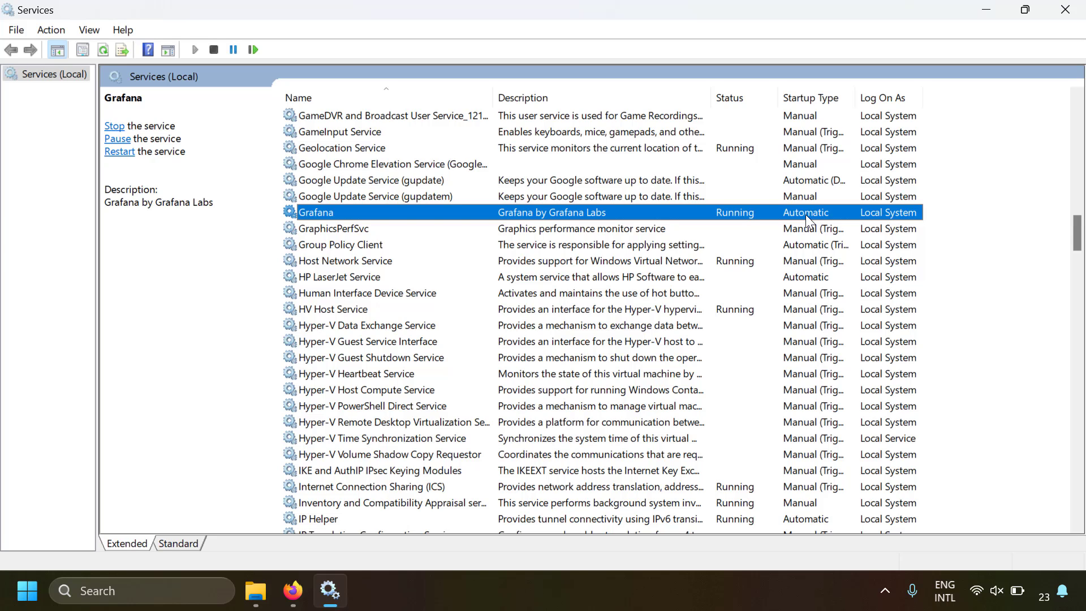
{"action": "double_click", "coordinate": [805, 215]}
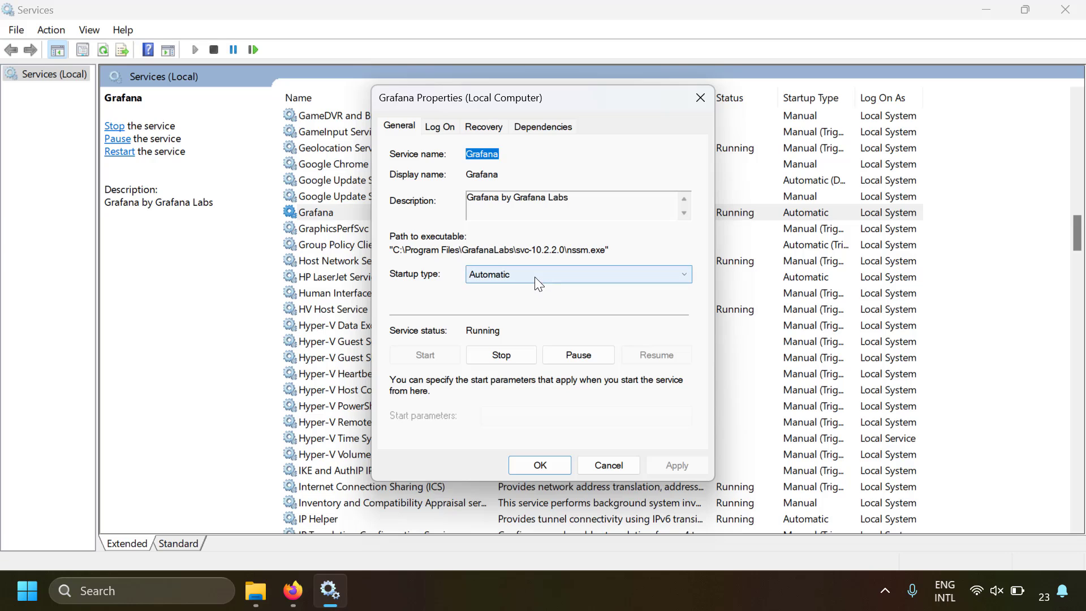
Try the Disabled, Manual and Automatic startup types, then close Properties without applying.
{"action": "left_click", "coordinate": [535, 274]}
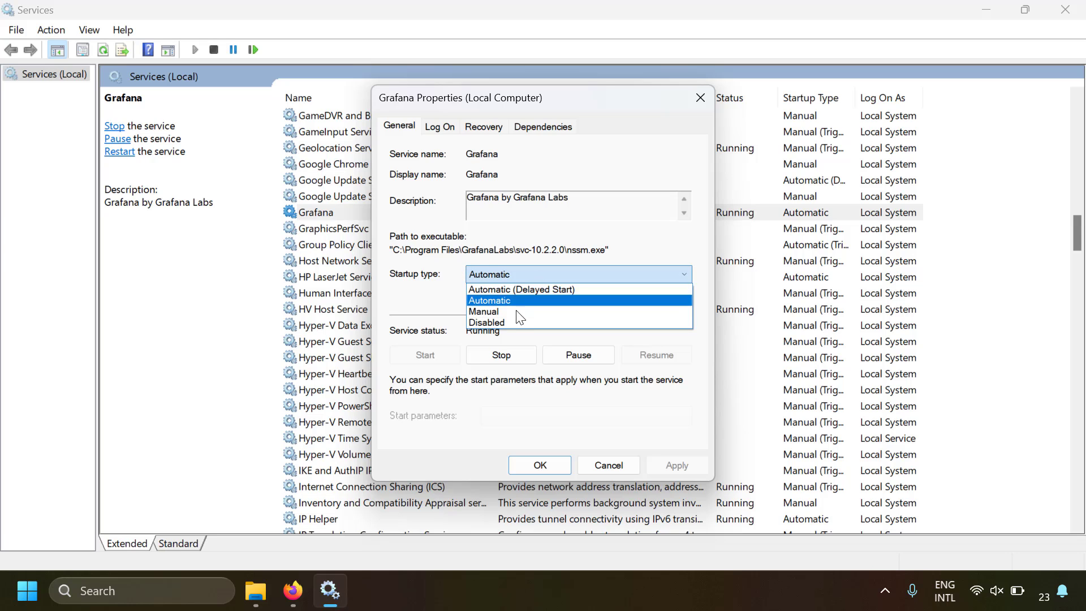
{"action": "left_click", "coordinate": [514, 320]}
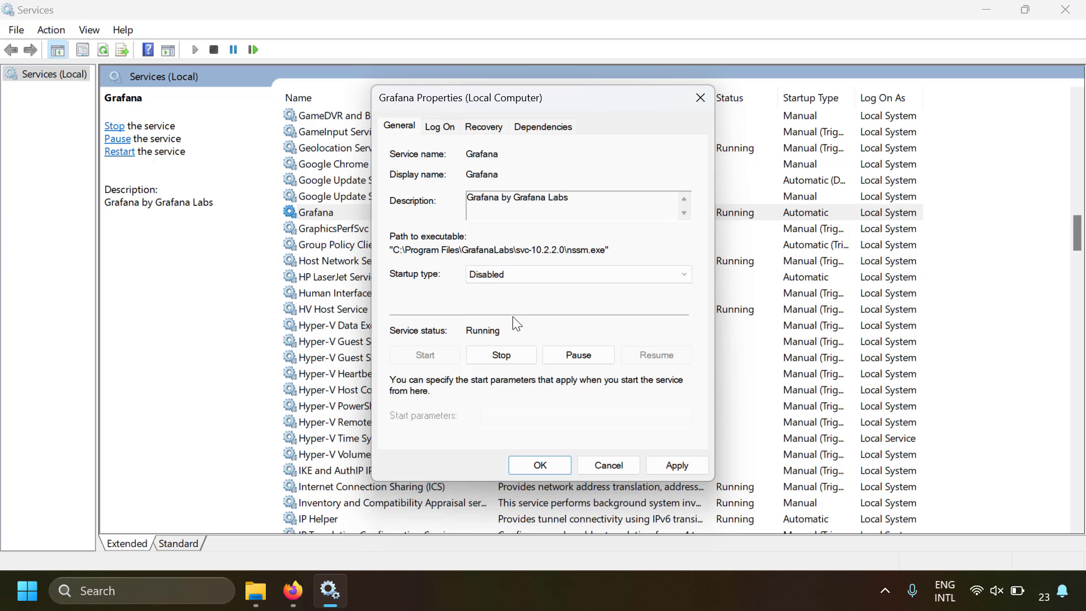
{"action": "left_click", "coordinate": [541, 280]}
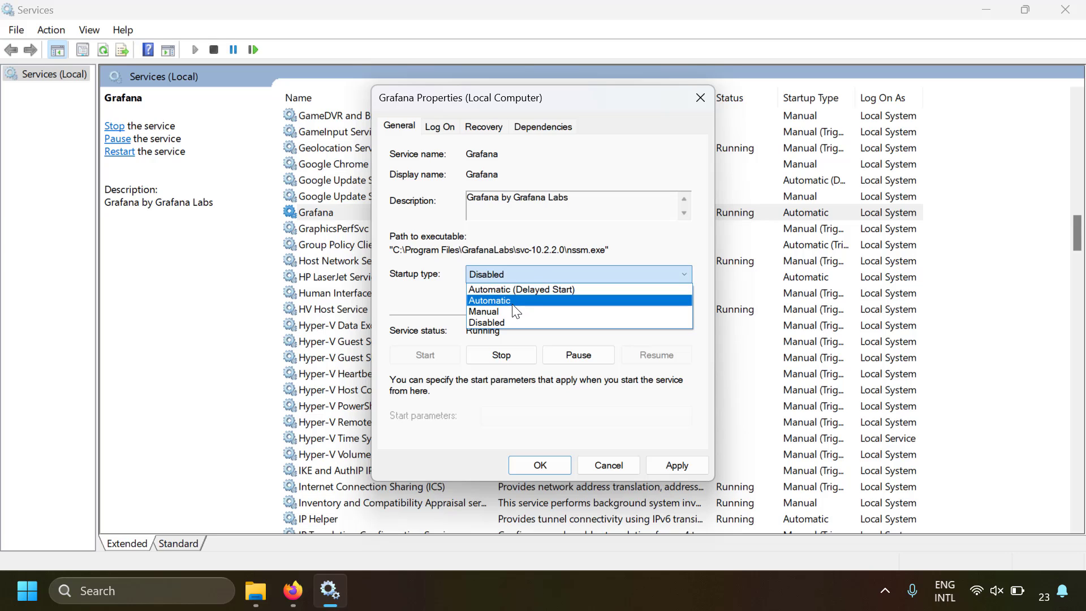
{"action": "left_click", "coordinate": [511, 311]}
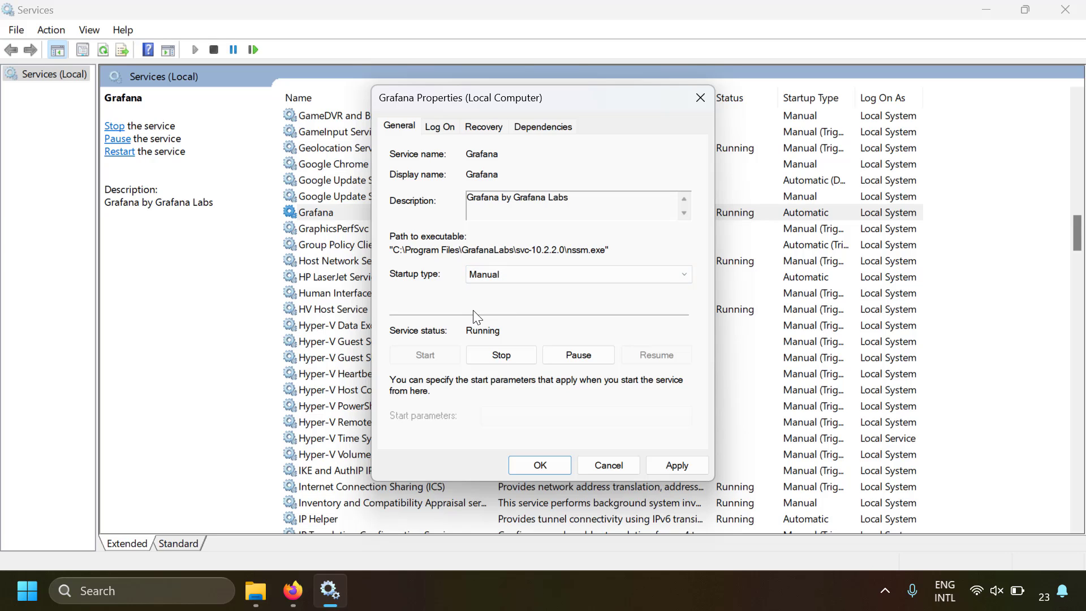
{"action": "left_click", "coordinate": [513, 279]}
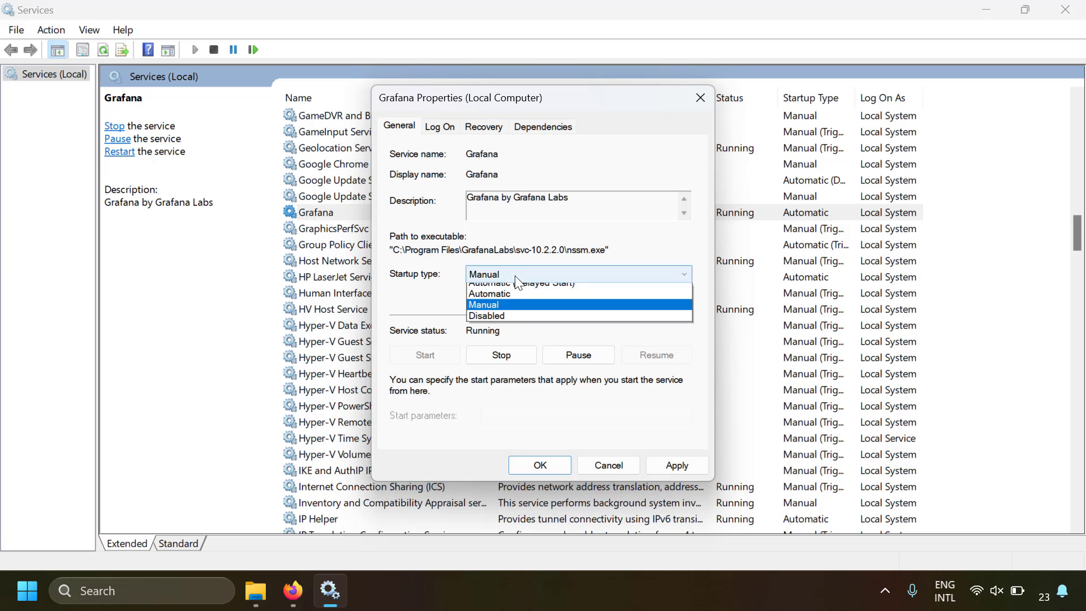
{"action": "left_click", "coordinate": [510, 301]}
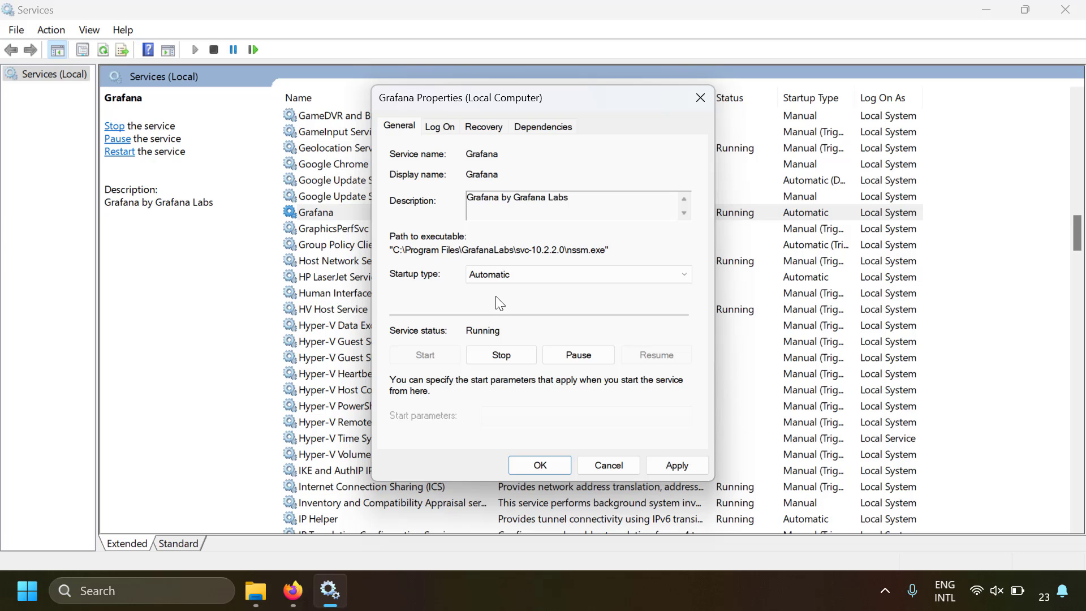
{"action": "left_click", "coordinate": [701, 98]}
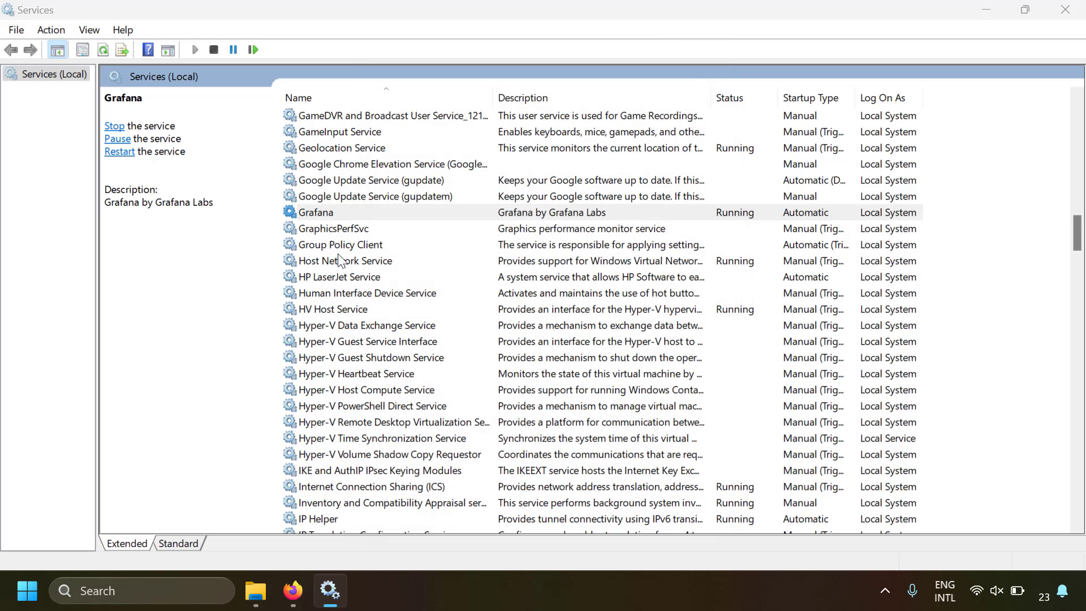
Stop the Grafana service, start it again, and close the Services window.
{"action": "right_click", "coordinate": [420, 213]}
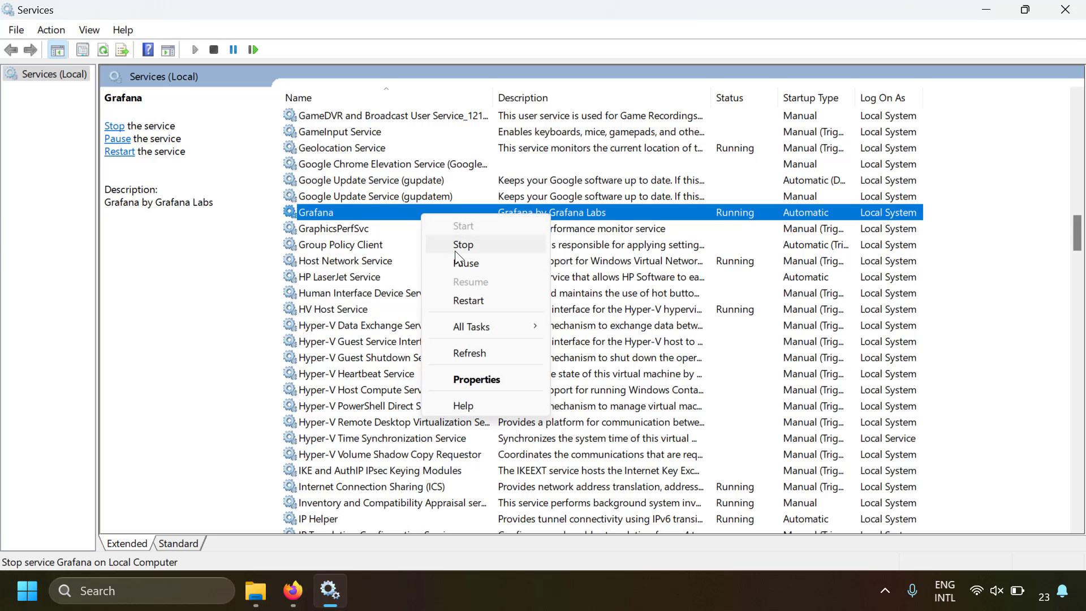
{"action": "left_click", "coordinate": [455, 248]}
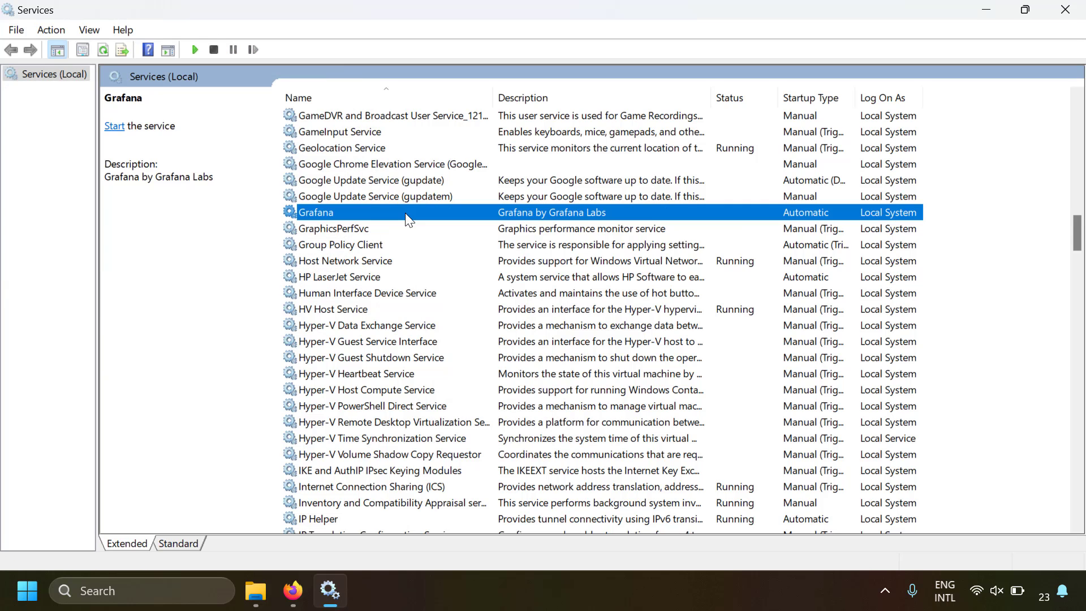
{"action": "right_click", "coordinate": [405, 213]}
{"action": "left_click", "coordinate": [441, 226]}
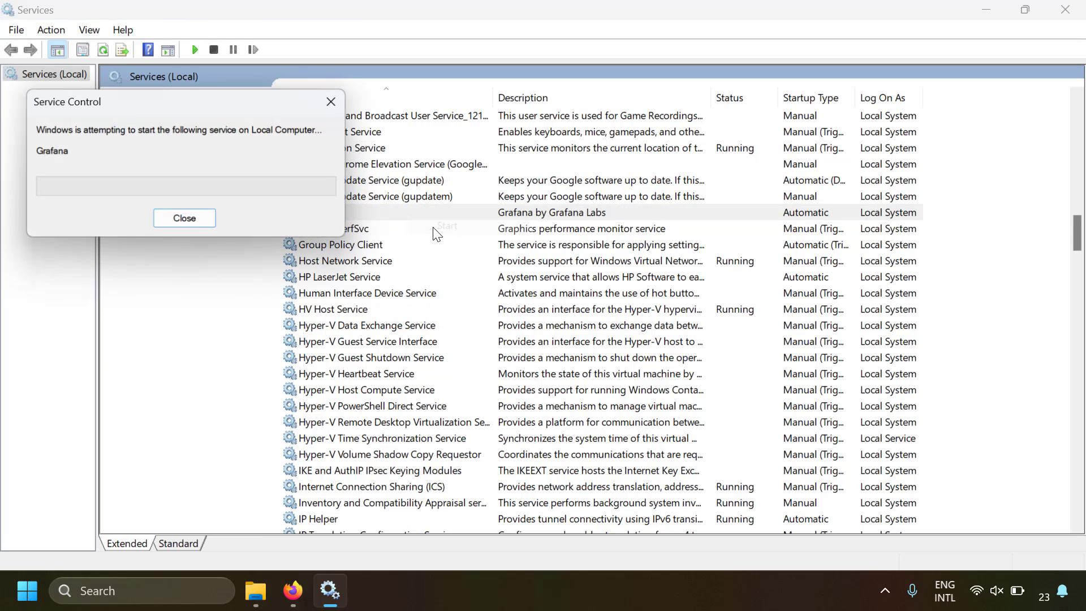
{"action": "right_click", "coordinate": [388, 209]}
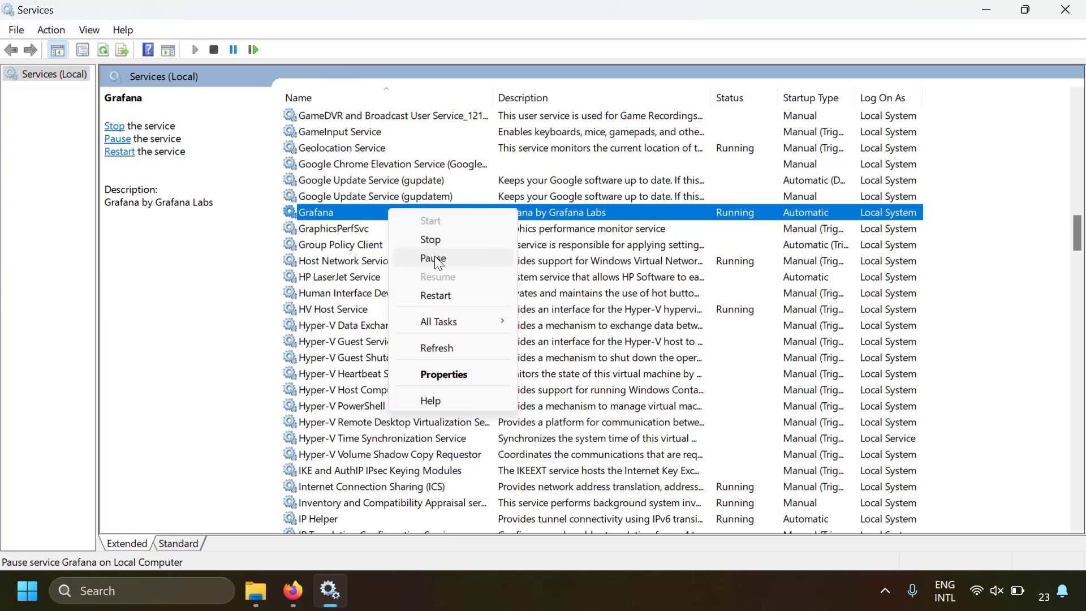
{"action": "left_click", "coordinate": [356, 217]}
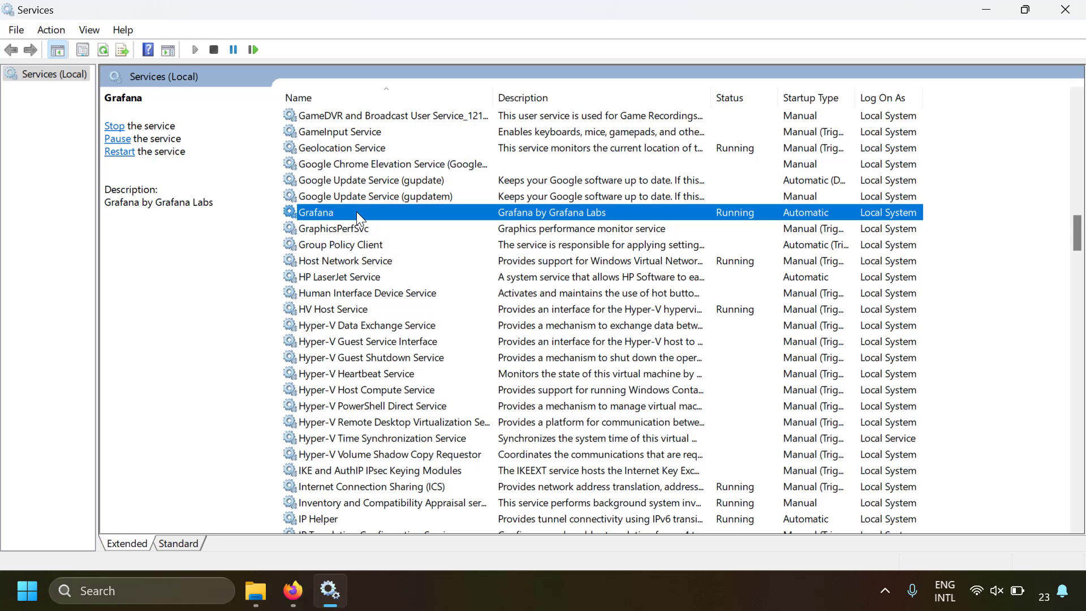
{"action": "key", "text": "alt+F4"}
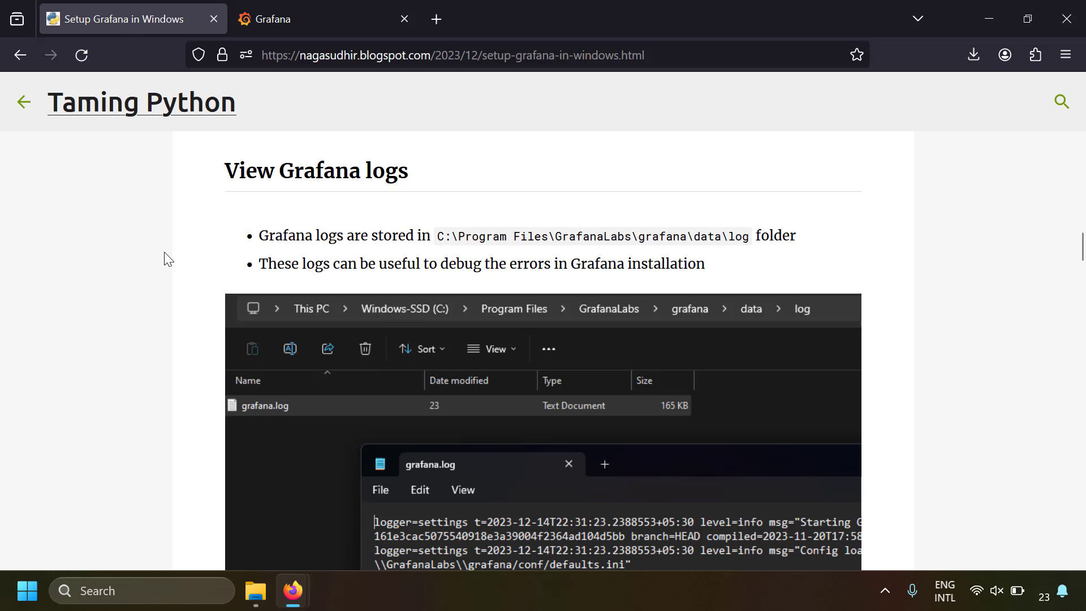
Read the blog's View Grafana logs section full screen, then exit full screen and open File Explorer.
{"action": "key", "text": "F11"}
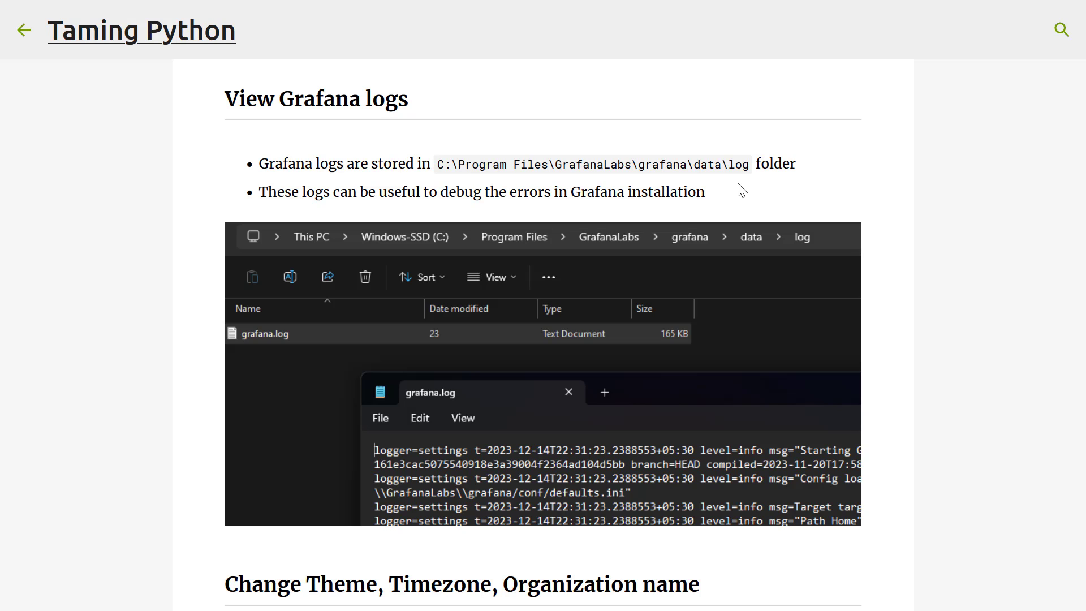
{"action": "key", "text": "F11"}
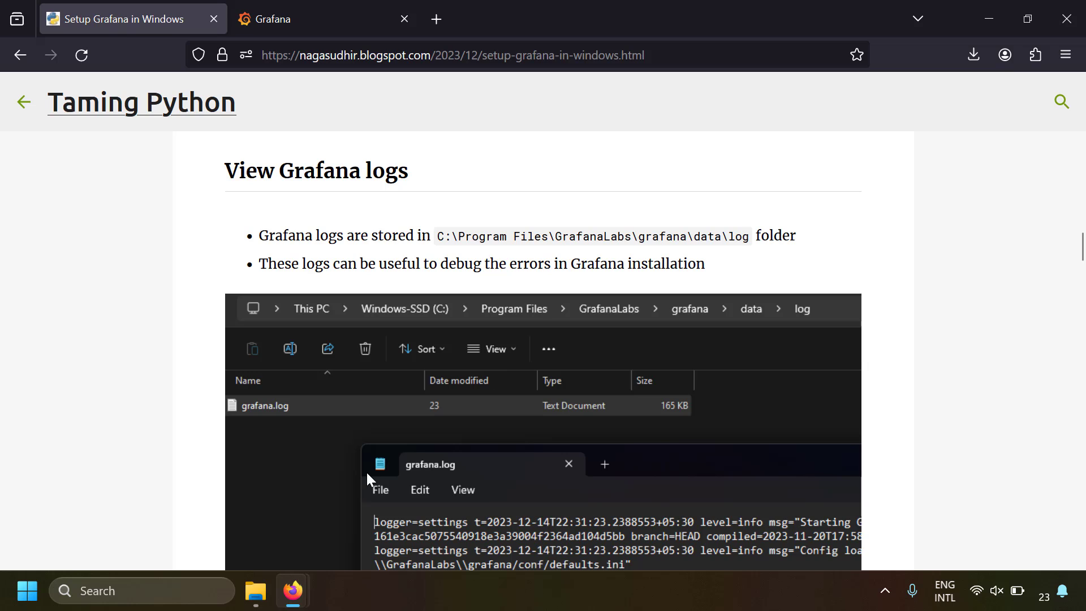
{"action": "left_click", "coordinate": [256, 591]}
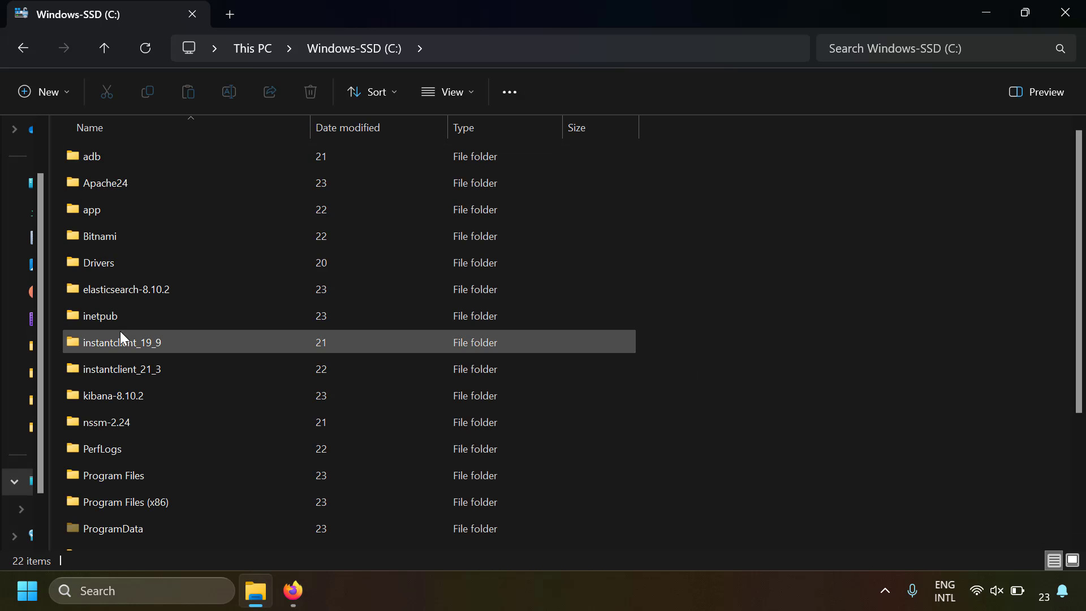
Browse to C:\Program Files\GrafanaLabs\grafana\data\log and open grafana.log in a maximized Notepad.
{"action": "double_click", "coordinate": [125, 469]}
{"action": "scroll", "coordinate": [176, 407], "scroll_direction": "down", "scroll_amount": 2}
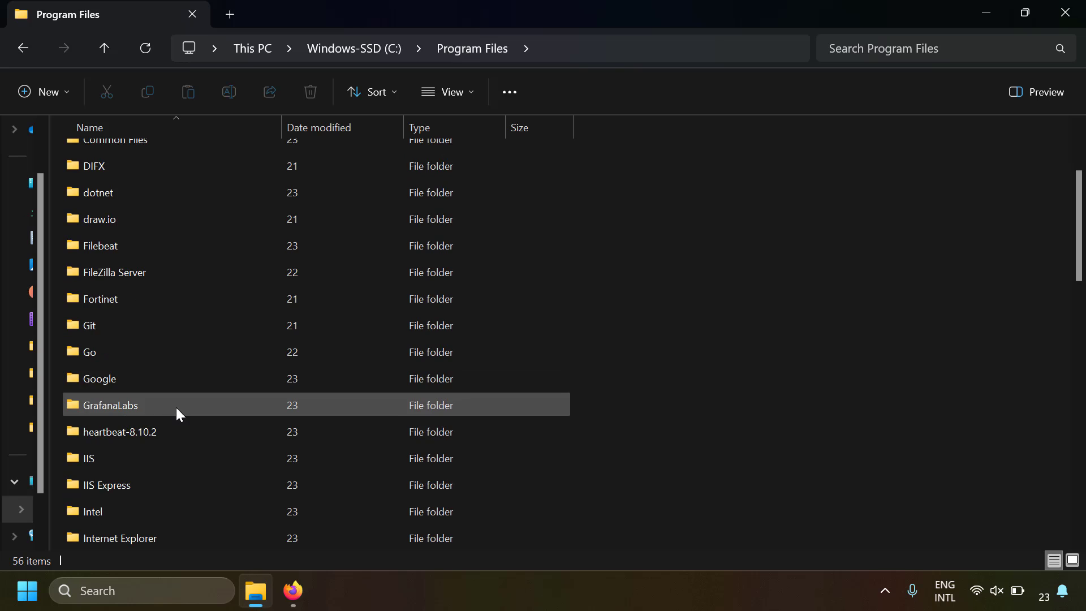
{"action": "double_click", "coordinate": [176, 408]}
{"action": "double_click", "coordinate": [131, 161]}
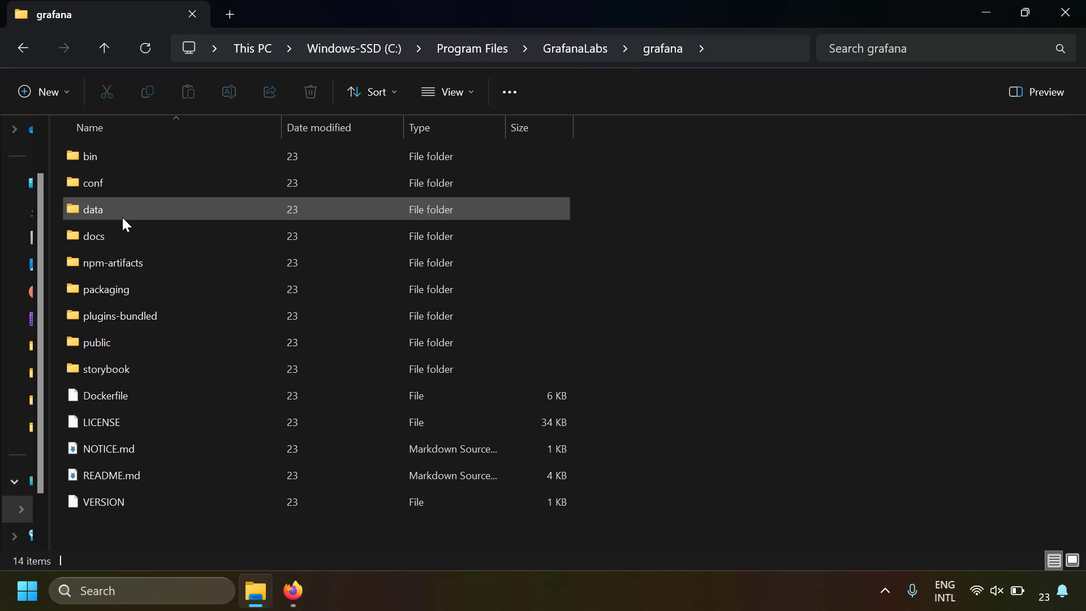
{"action": "double_click", "coordinate": [122, 213]}
{"action": "double_click", "coordinate": [120, 216]}
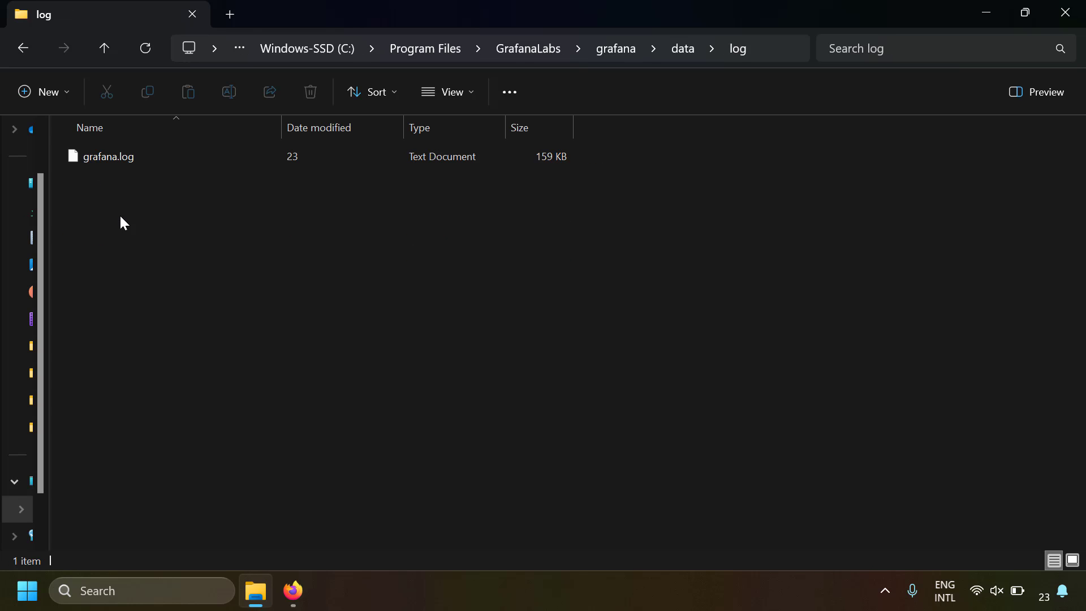
{"action": "double_click", "coordinate": [141, 158]}
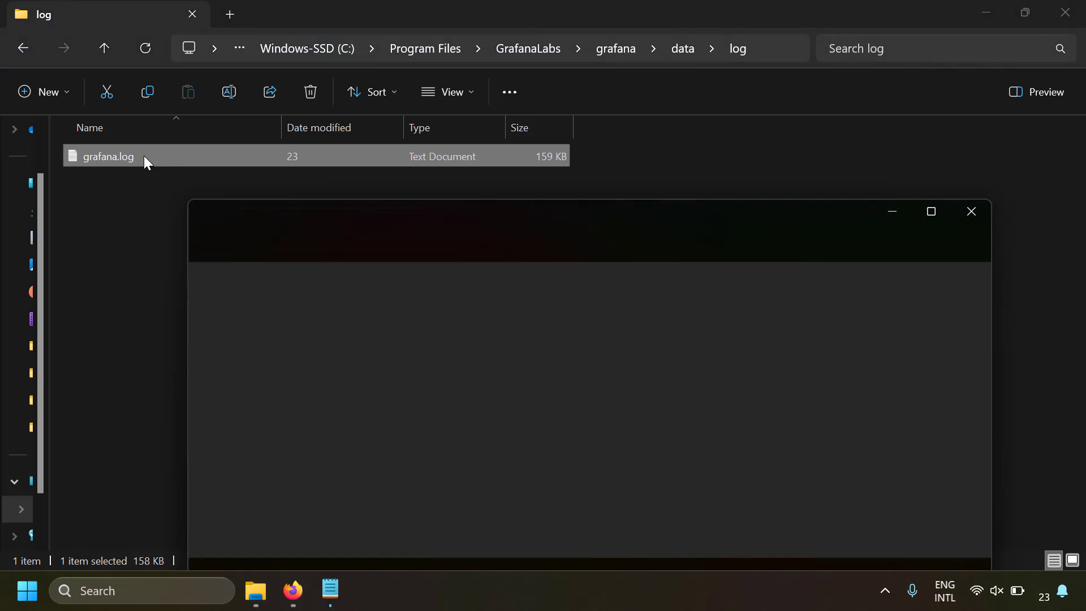
{"action": "double_click", "coordinate": [525, 218]}
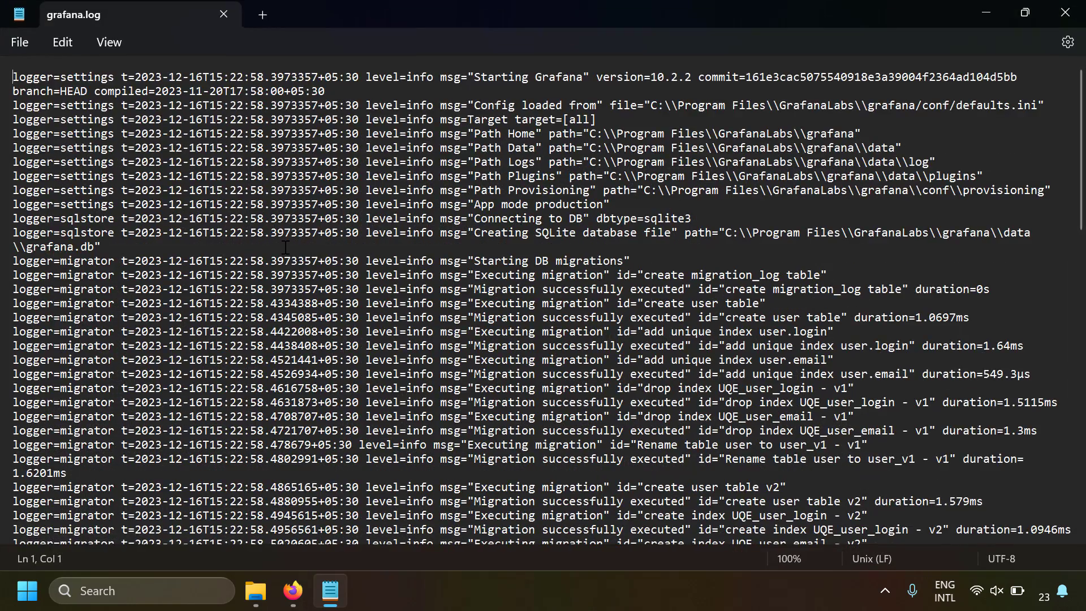
Scroll through grafana.log's startup and migration entries, then close Notepad.
{"action": "scroll", "coordinate": [463, 330], "scroll_direction": "down", "scroll_amount": 1}
{"action": "scroll", "coordinate": [463, 330], "scroll_direction": "down", "scroll_amount": 20}
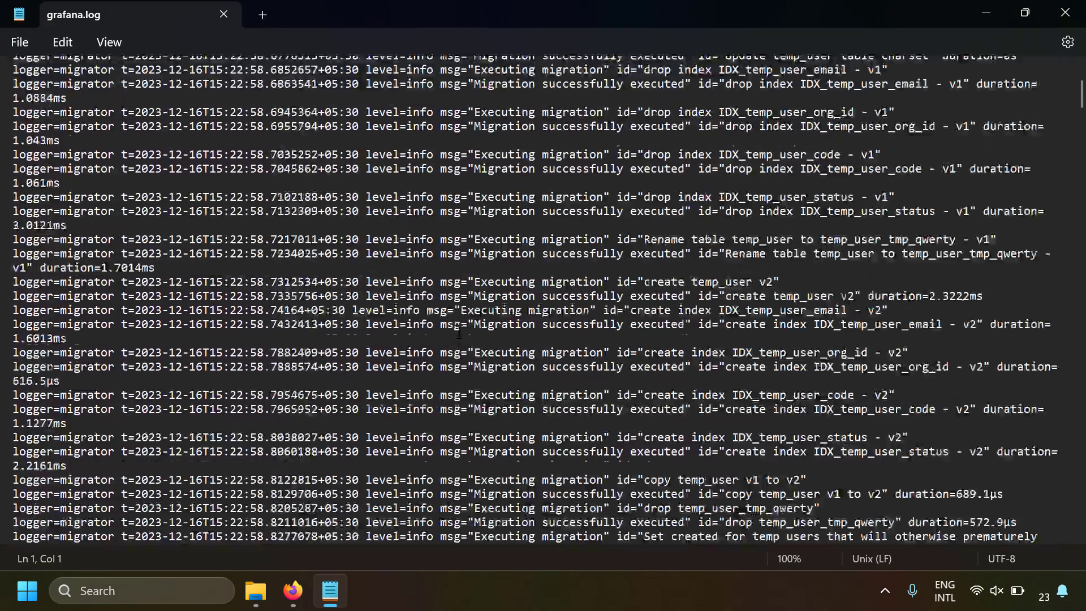
{"action": "scroll", "coordinate": [459, 334], "scroll_direction": "down", "scroll_amount": 20}
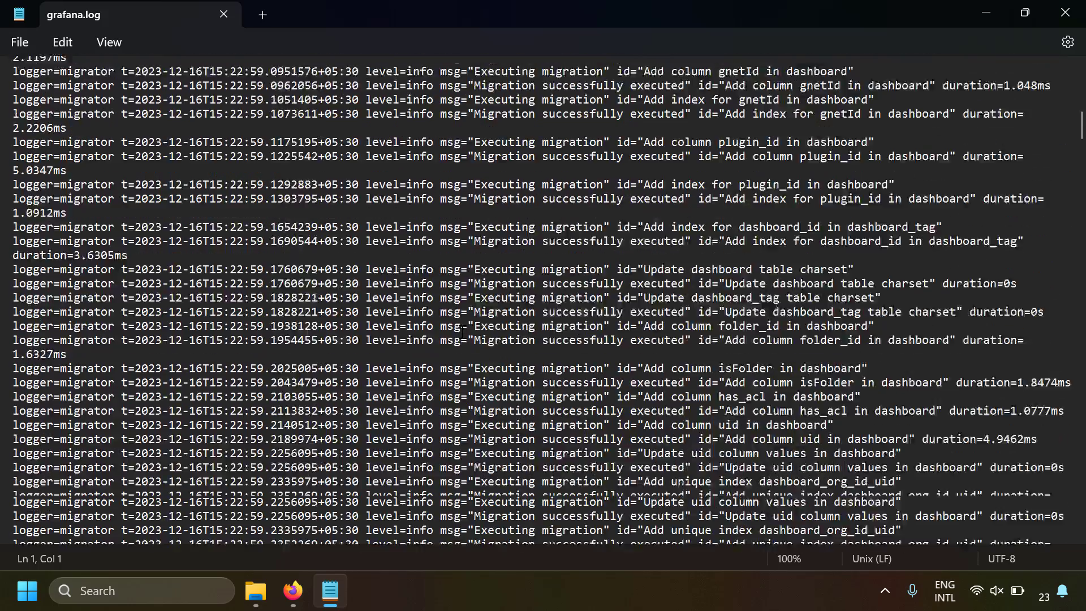
{"action": "scroll", "coordinate": [463, 330], "scroll_direction": "down", "scroll_amount": 12}
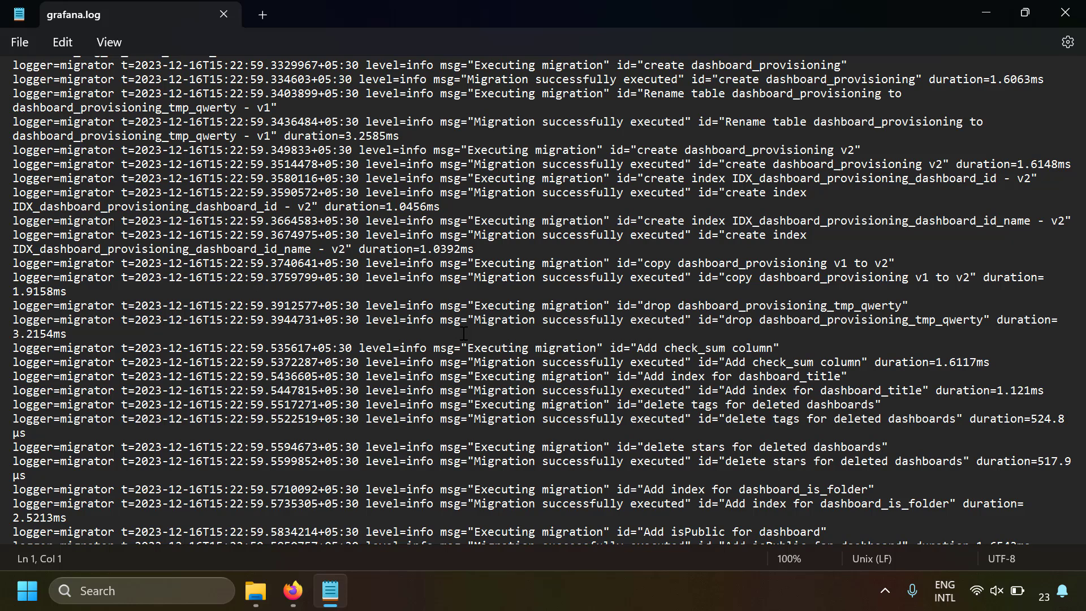
{"action": "key", "text": "alt+F4"}
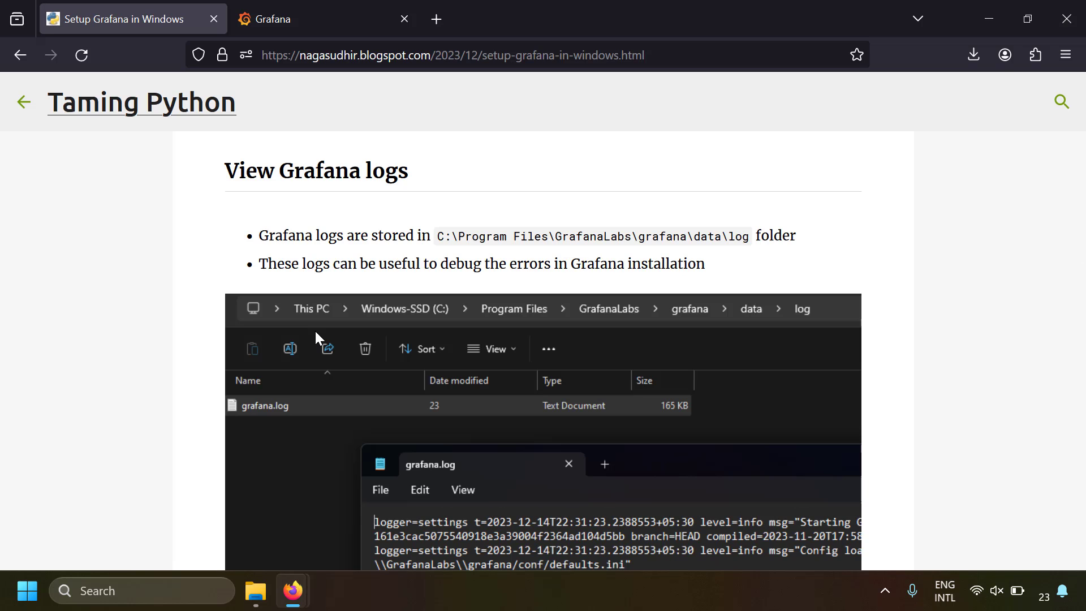
Scroll the blog, then switch to the Grafana tab showing the Welcome to Grafana page.
{"action": "scroll", "coordinate": [315, 329], "scroll_direction": "down", "scroll_amount": 10}
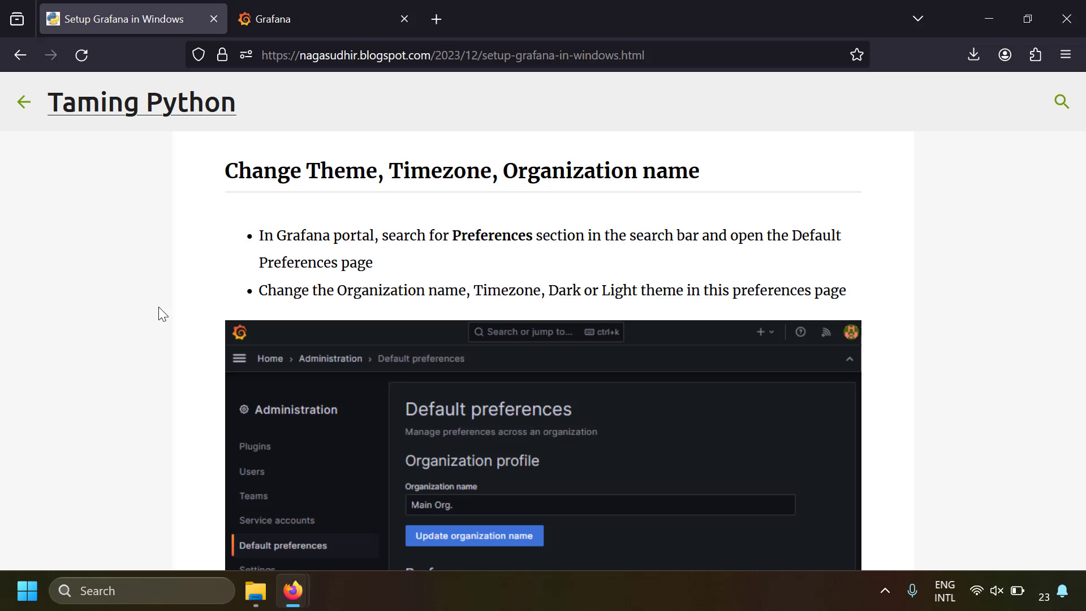
{"action": "left_click", "coordinate": [316, 10]}
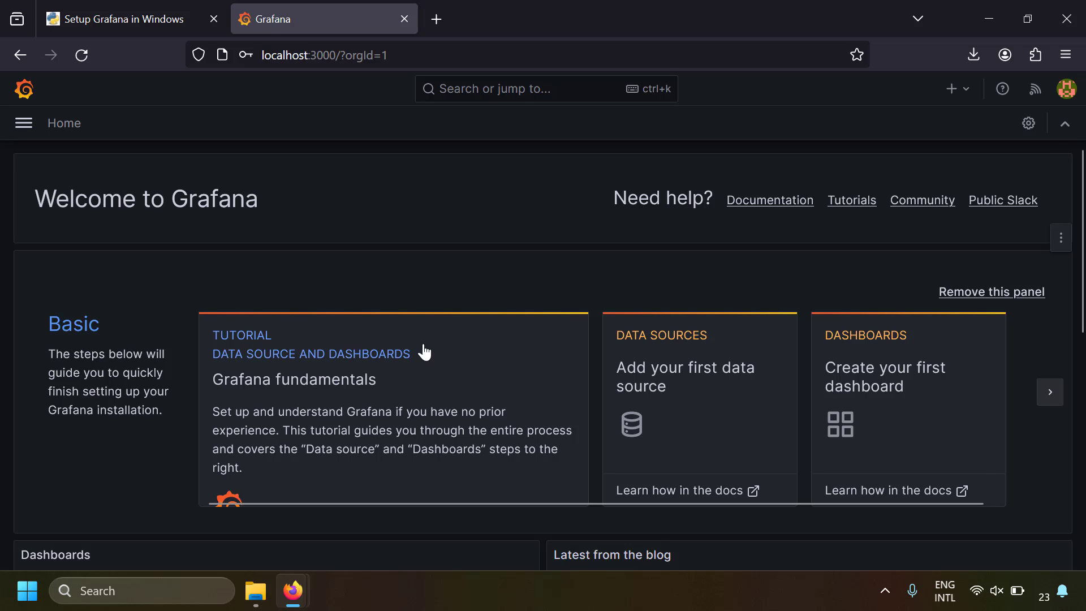
Switch Grafana to the Light theme via the search palette, then back to Dark.
{"action": "left_click", "coordinate": [495, 95]}
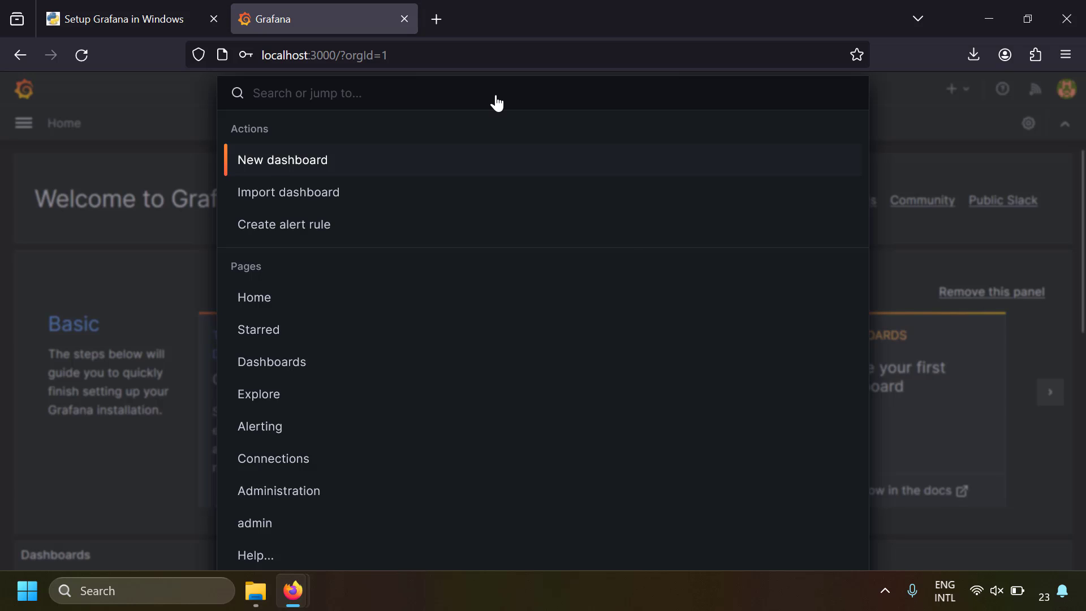
{"action": "type", "text": "theme"}
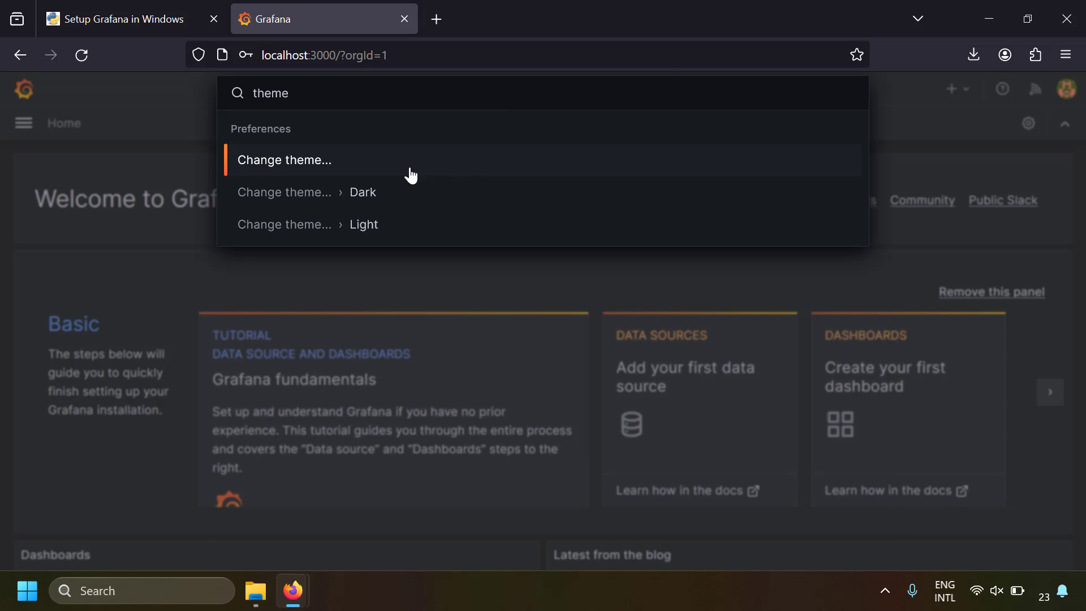
{"action": "left_click", "coordinate": [338, 164]}
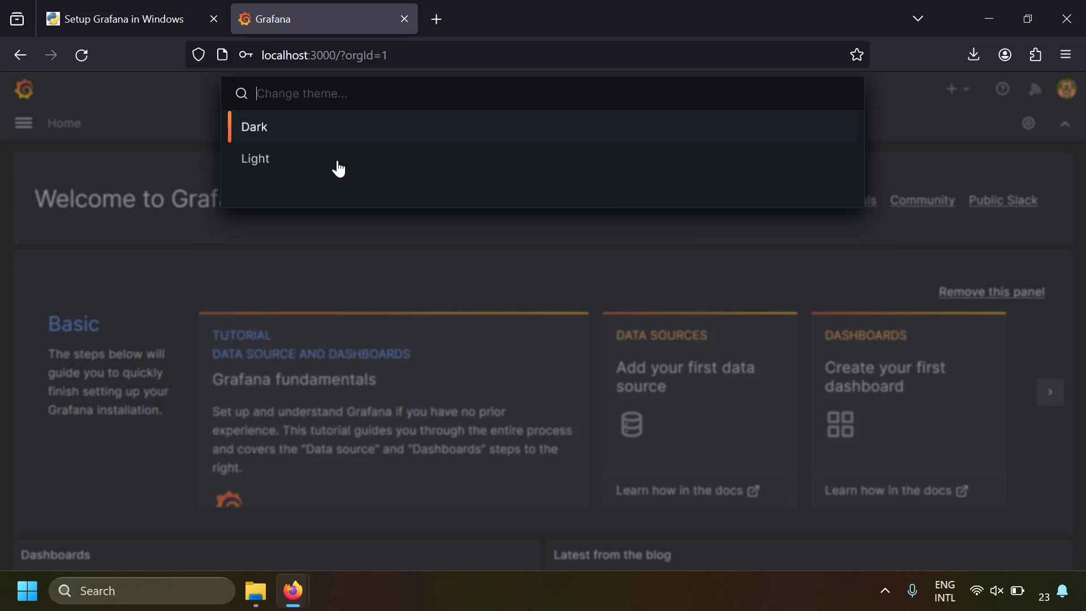
{"action": "key", "text": "Down"}
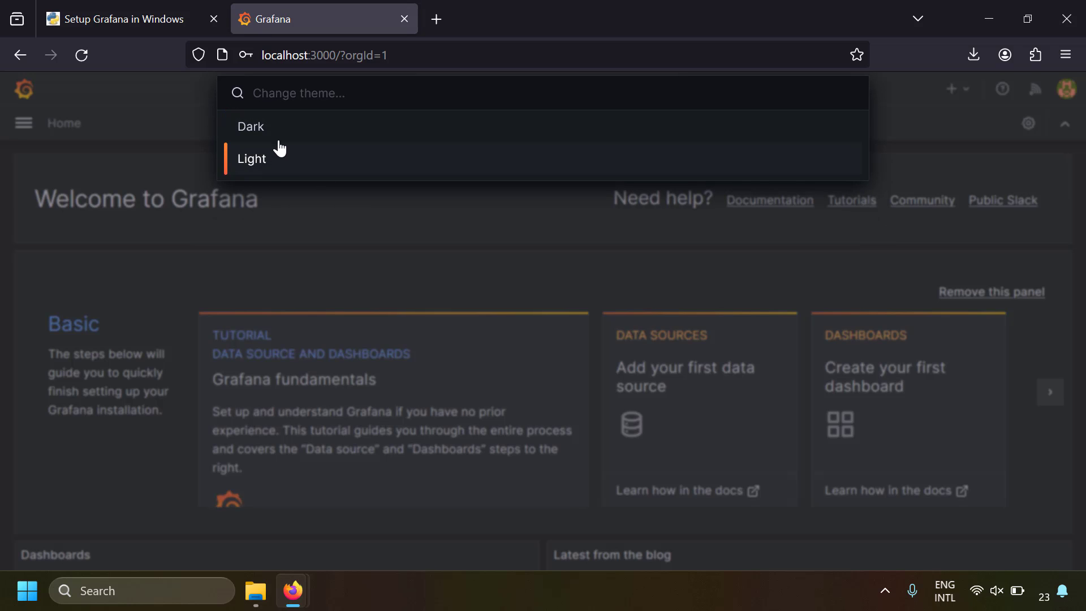
{"action": "left_click", "coordinate": [276, 175]}
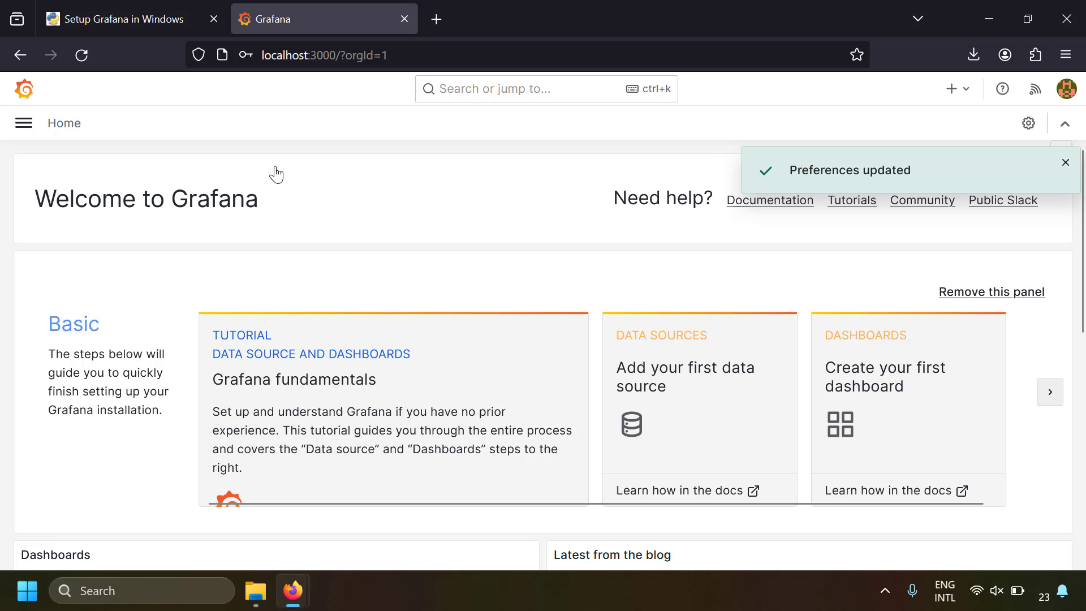
{"action": "left_click", "coordinate": [491, 88]}
{"action": "type", "text": "theme"}
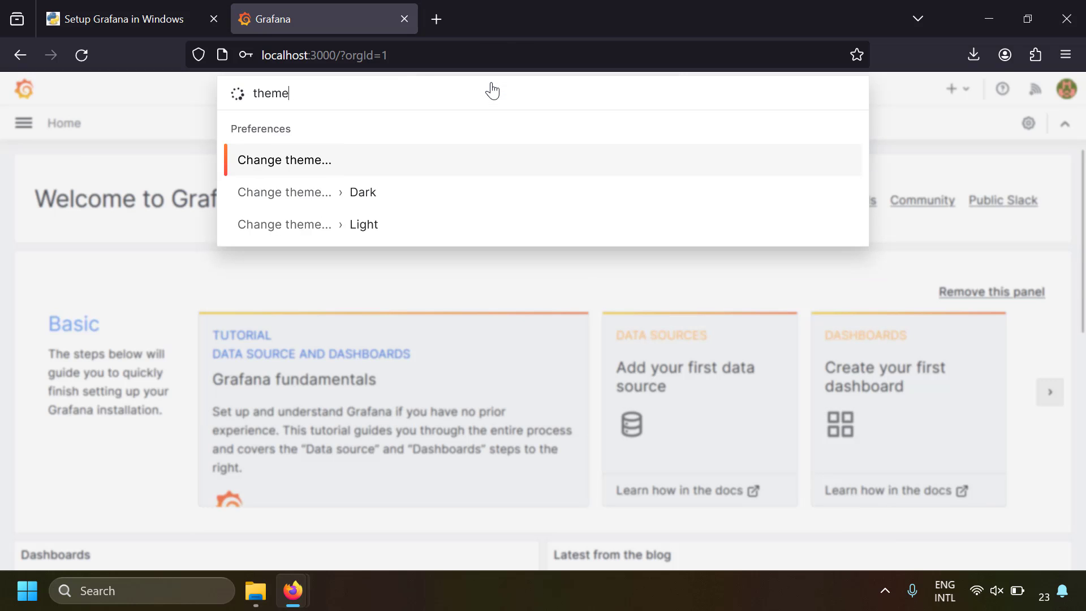
{"action": "left_click", "coordinate": [377, 200]}
Search 'prefer' in the palette and open the Default preferences page.
{"action": "left_click", "coordinate": [456, 92]}
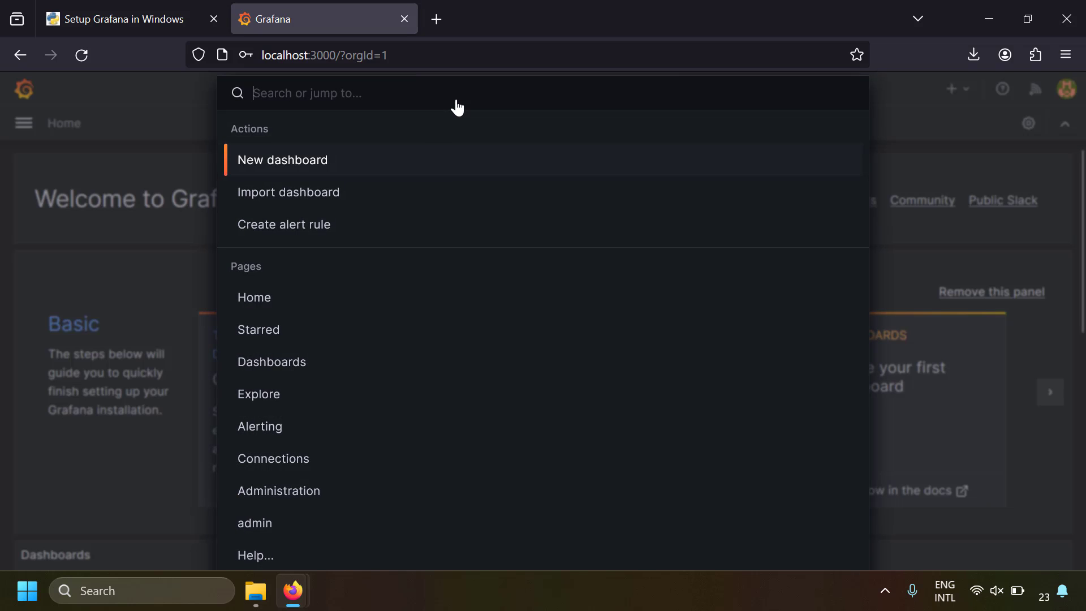
{"action": "type", "text": "prefer"}
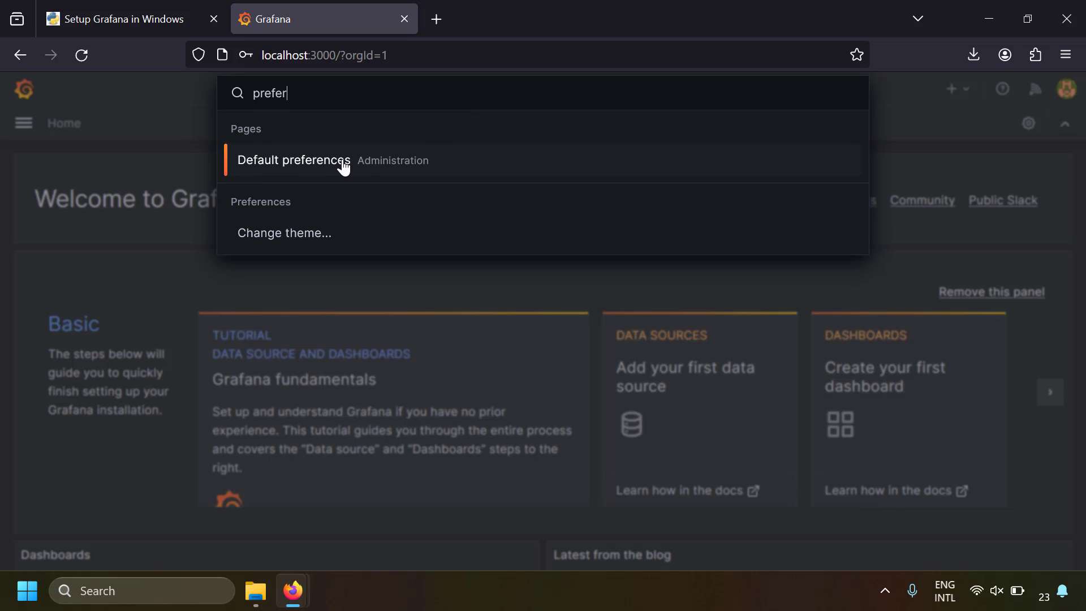
{"action": "left_click", "coordinate": [417, 162]}
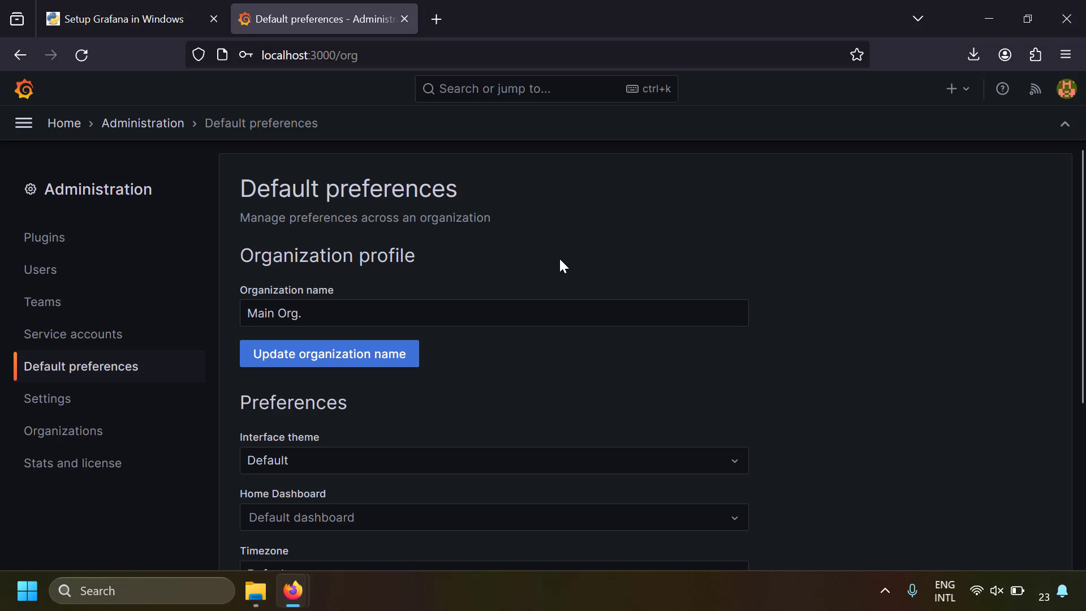
Rename the organization from Main Org. to Learning Software.
{"action": "left_click_drag", "start_coordinate": [317, 312], "coordinate": [244, 313]}
{"action": "type", "text": "Learning Software"}
{"action": "left_click", "coordinate": [412, 356]}
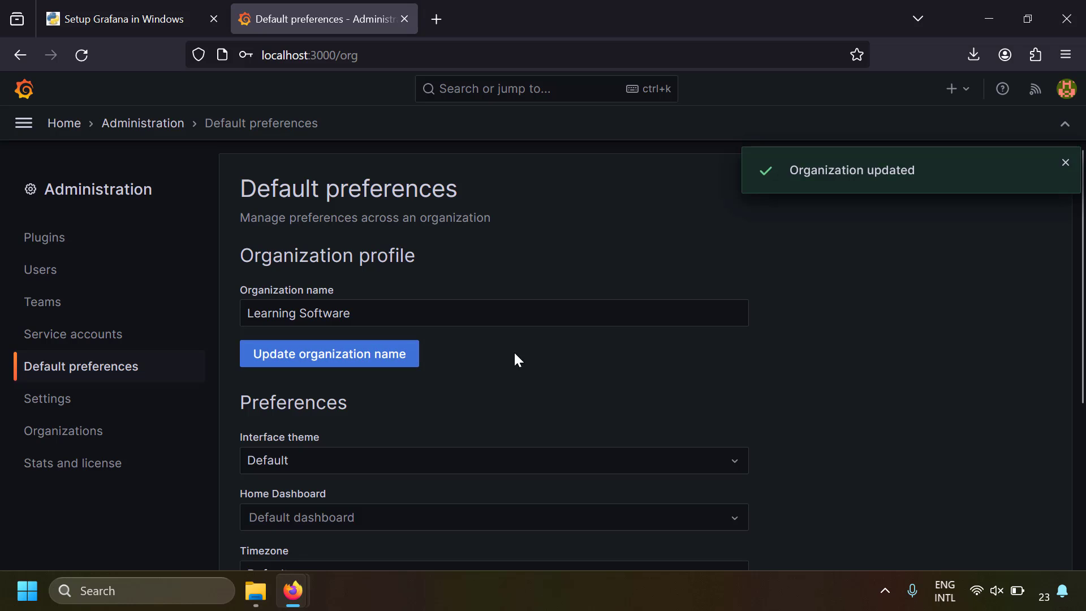
Preview the Light and Dark interface themes, then leave the theme at Default.
{"action": "scroll", "coordinate": [545, 362], "scroll_direction": "down", "scroll_amount": 4}
{"action": "left_click", "coordinate": [338, 236]}
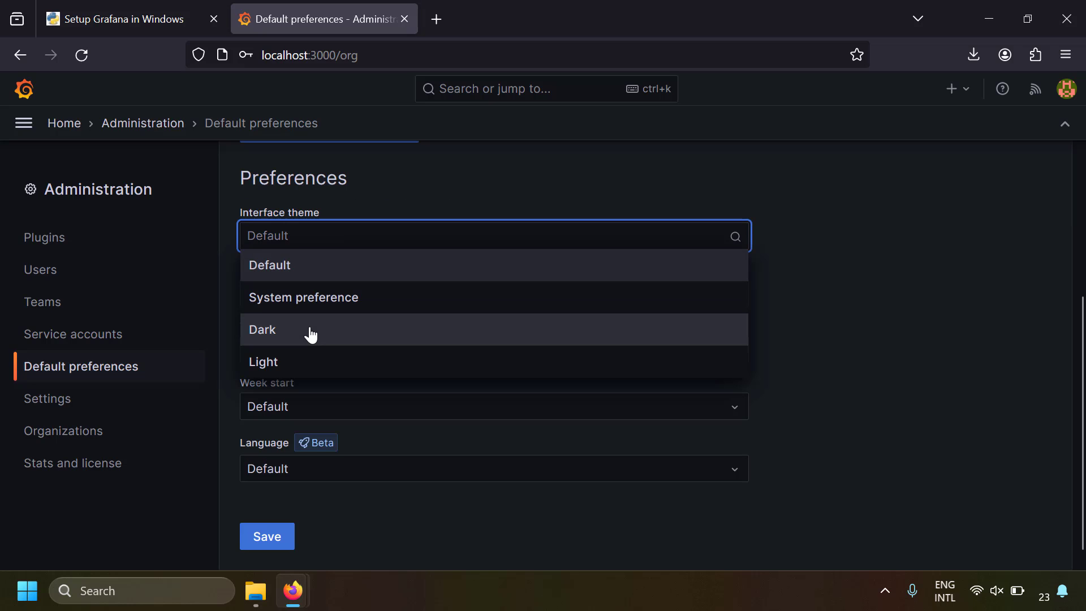
{"action": "left_click", "coordinate": [302, 361]}
{"action": "left_click", "coordinate": [341, 238]}
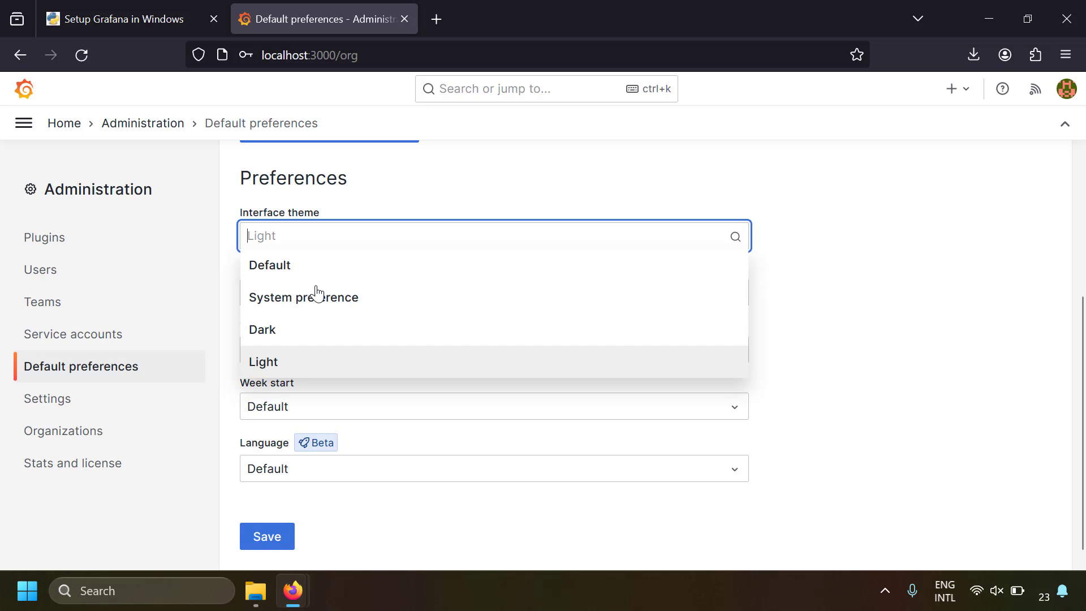
{"action": "left_click", "coordinate": [286, 333]}
{"action": "left_click", "coordinate": [327, 235]}
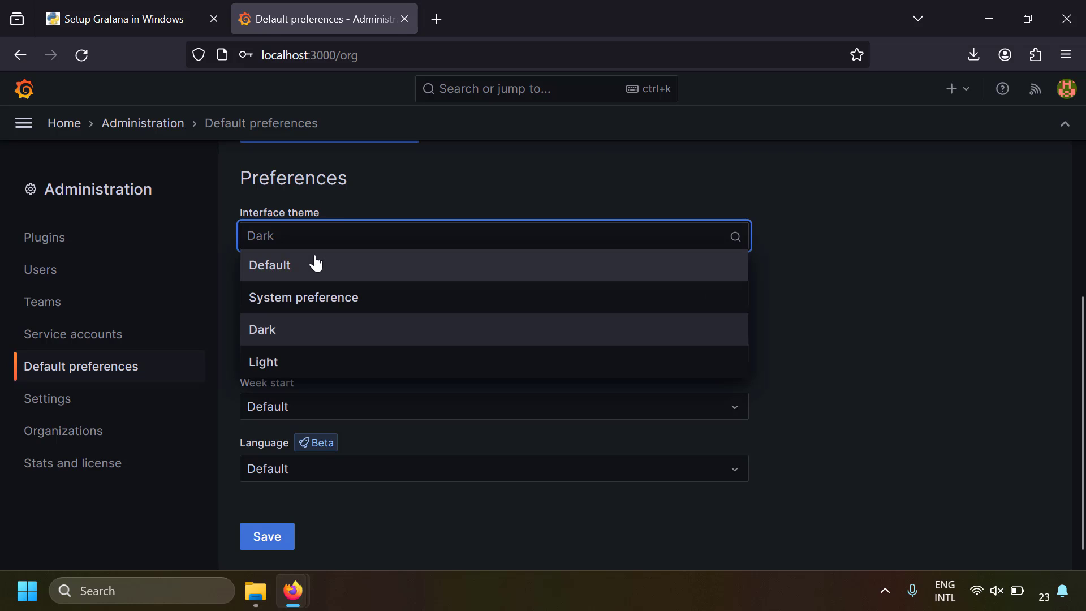
{"action": "left_click", "coordinate": [314, 263]}
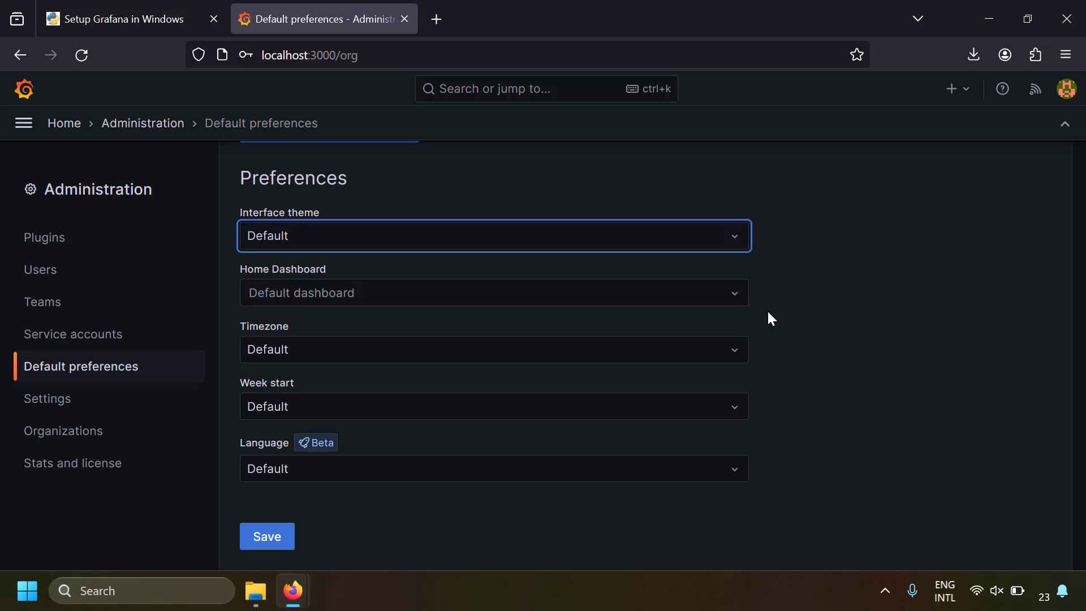
Leave the time zone unchanged and return to the Grafana log folder in File Explorer.
{"action": "left_click", "coordinate": [393, 349]}
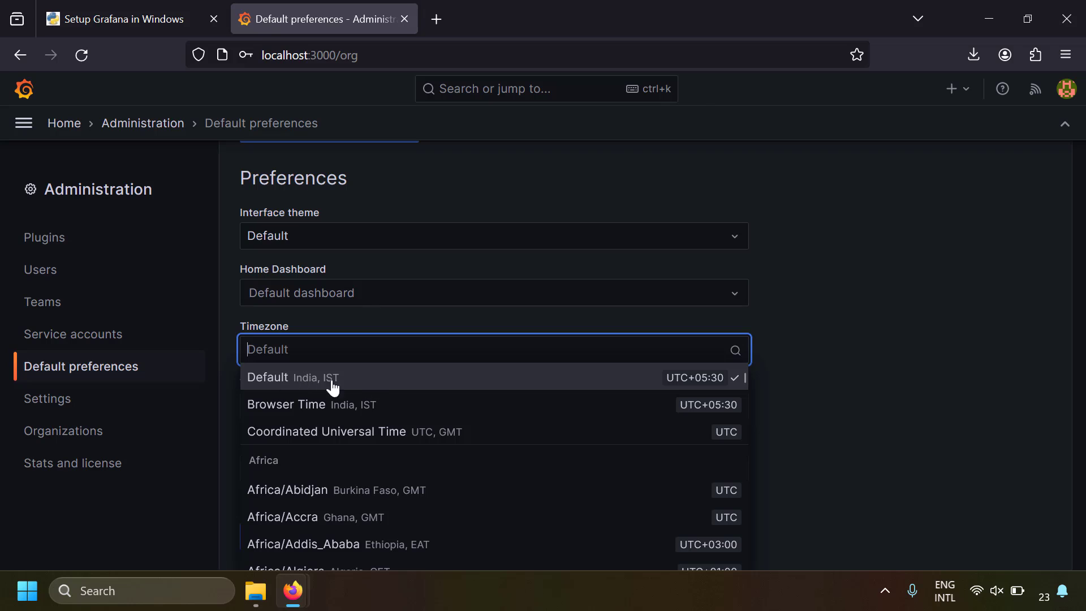
{"action": "key", "text": "Escape"}
{"action": "scroll", "coordinate": [830, 383], "scroll_direction": "up", "scroll_amount": 4}
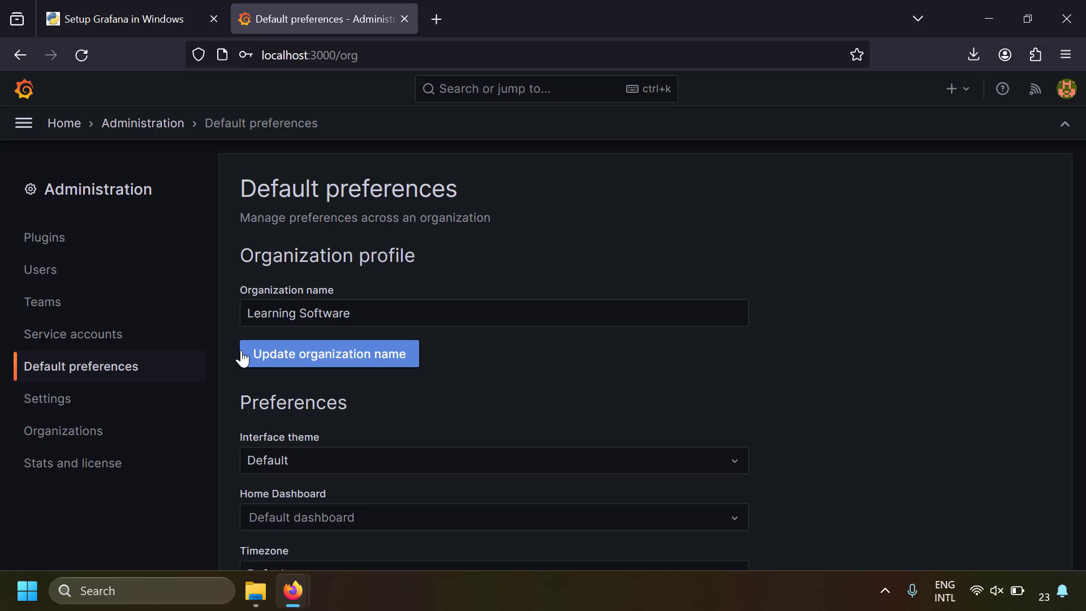
{"action": "key", "text": "alt+Tab"}
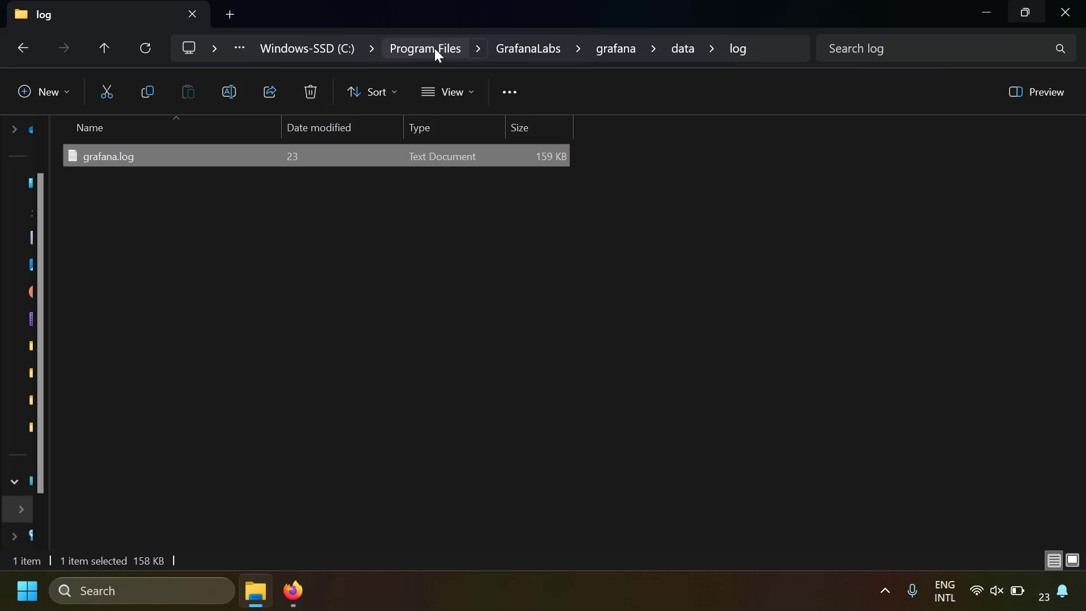
Go to the grafana conf folder and view defaults.ini briefly in Notepad before closing it.
{"action": "left_click", "coordinate": [622, 56]}
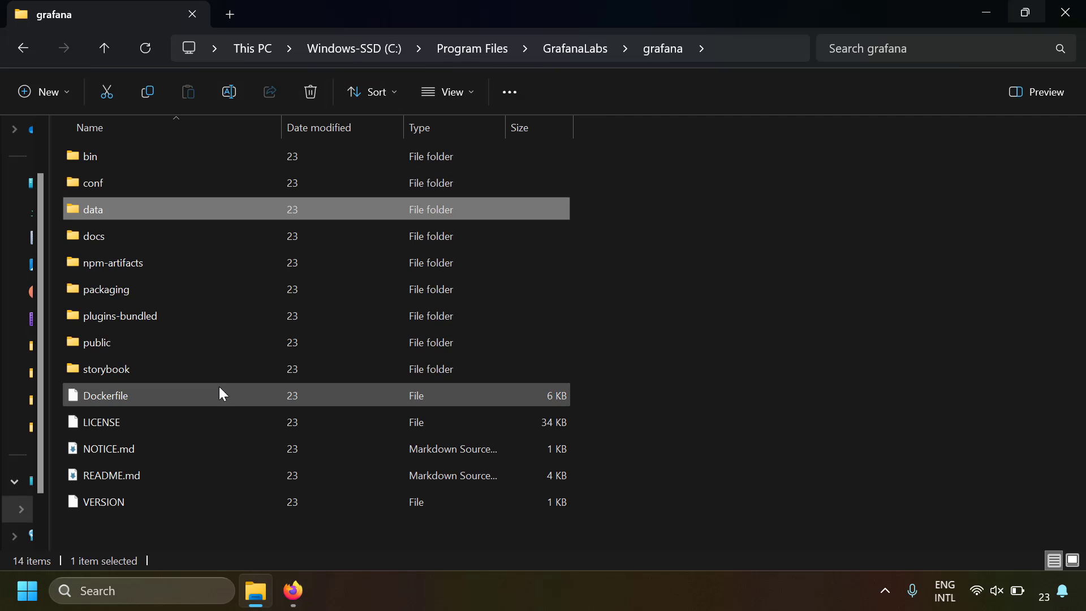
{"action": "double_click", "coordinate": [118, 186]}
{"action": "left_click", "coordinate": [141, 187]}
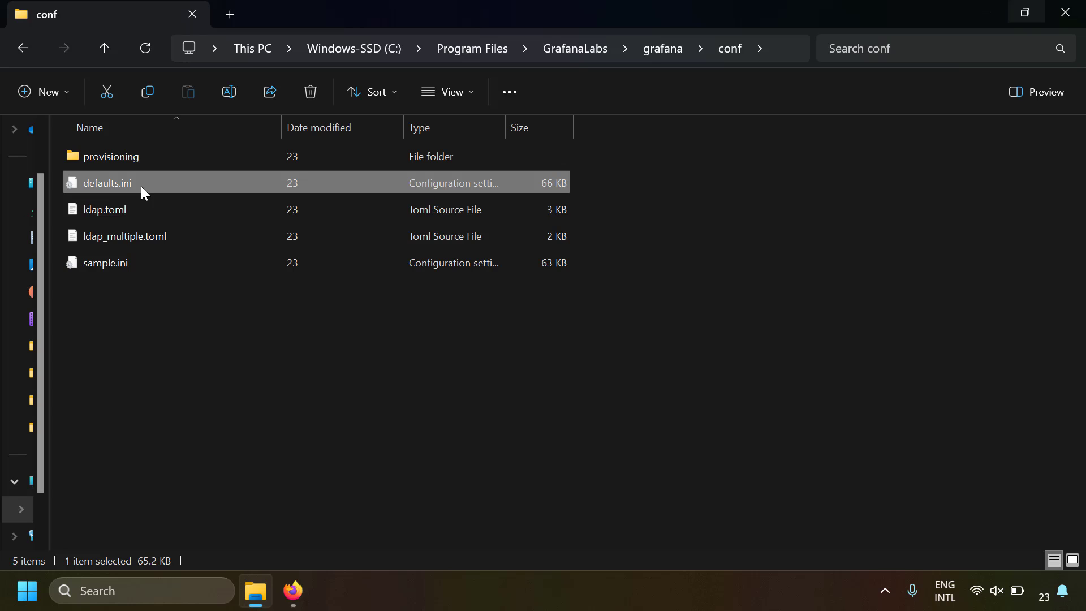
{"action": "right_click", "coordinate": [148, 185]}
{"action": "left_click", "coordinate": [229, 269]}
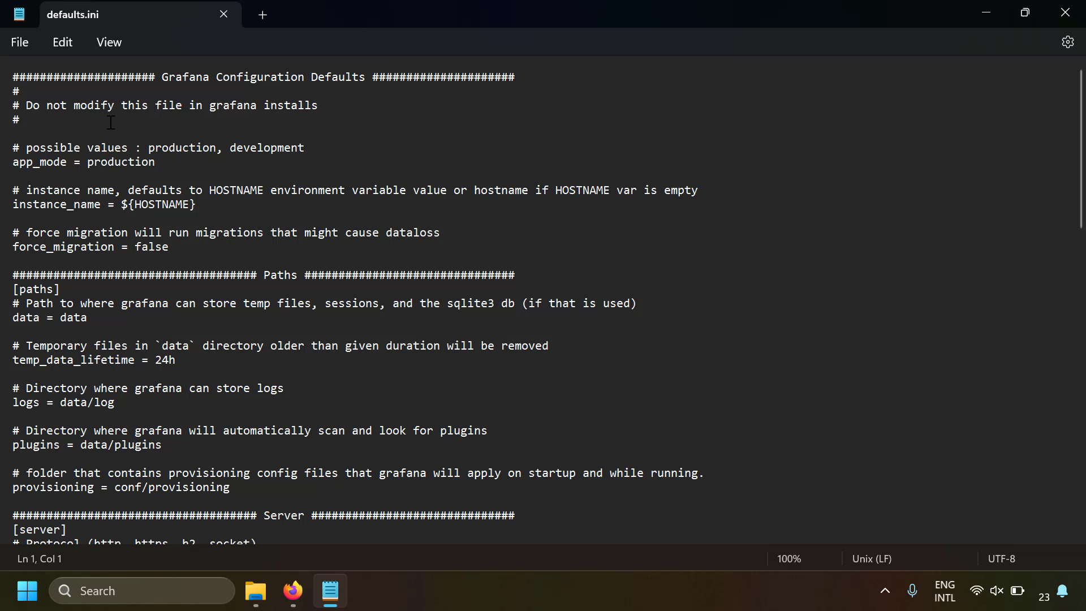
{"action": "left_click_drag", "start_coordinate": [114, 148], "coordinate": [180, 423]}
{"action": "left_click", "coordinate": [301, 387]}
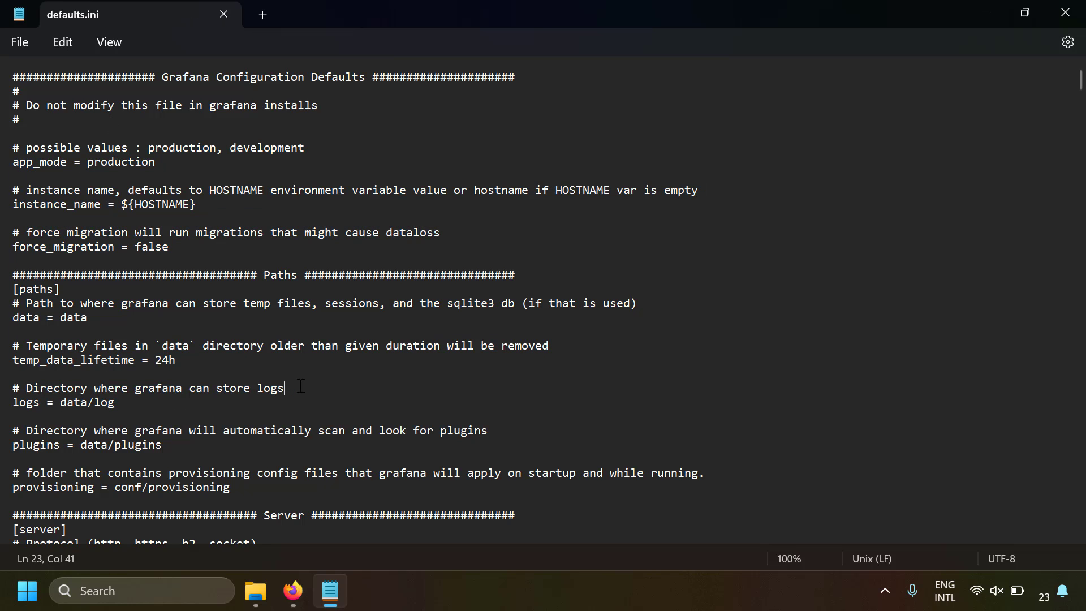
{"action": "left_click", "coordinate": [224, 15]}
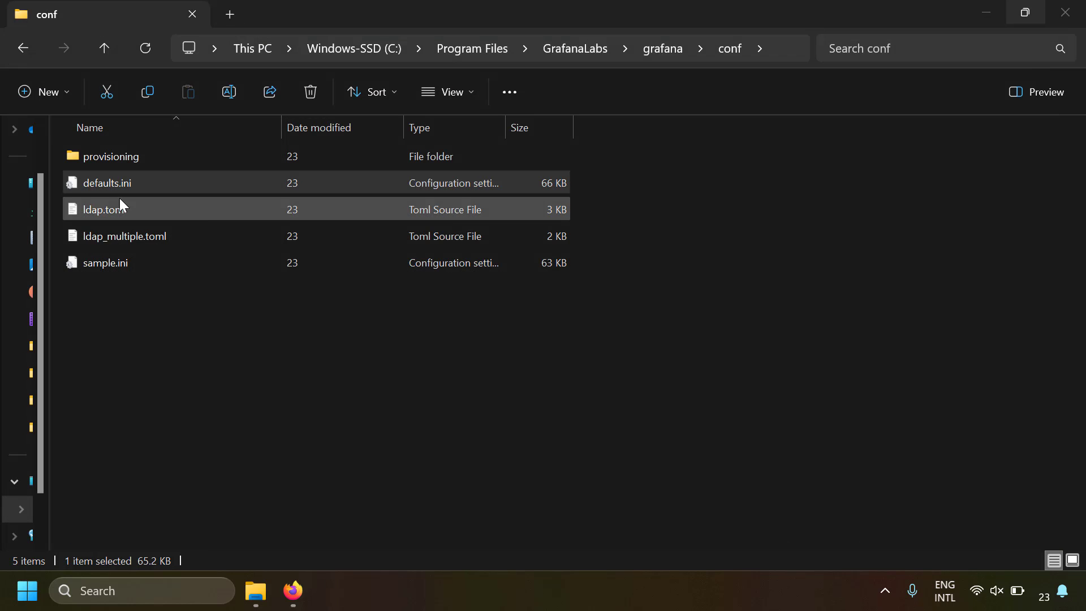
Open defaults.ini with Visual Studio Code.
{"action": "right_click", "coordinate": [118, 192]}
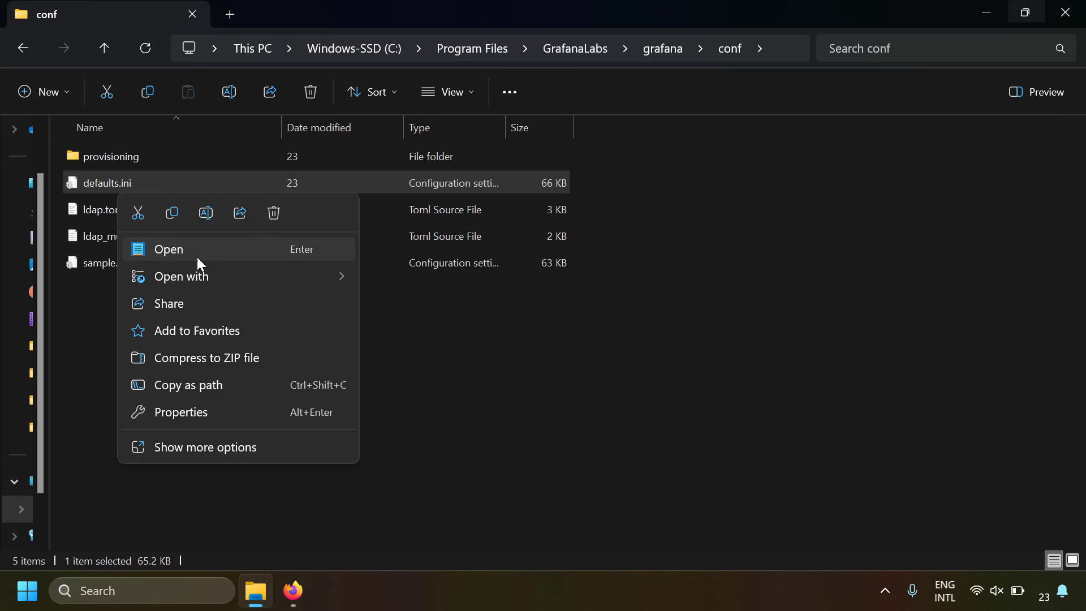
{"action": "mouse_move", "coordinate": [215, 272]}
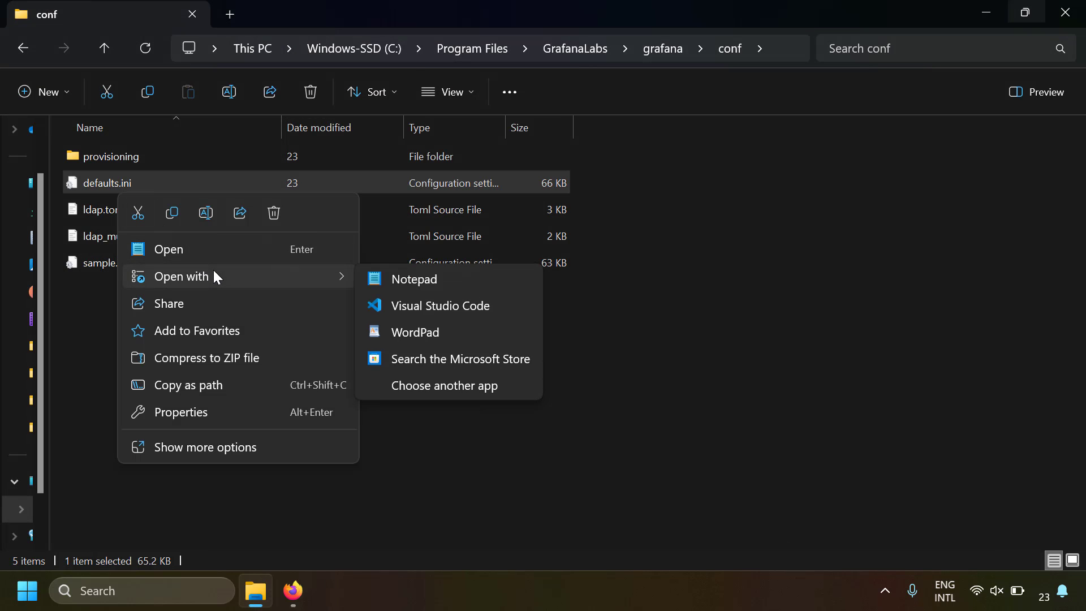
{"action": "left_click", "coordinate": [424, 314]}
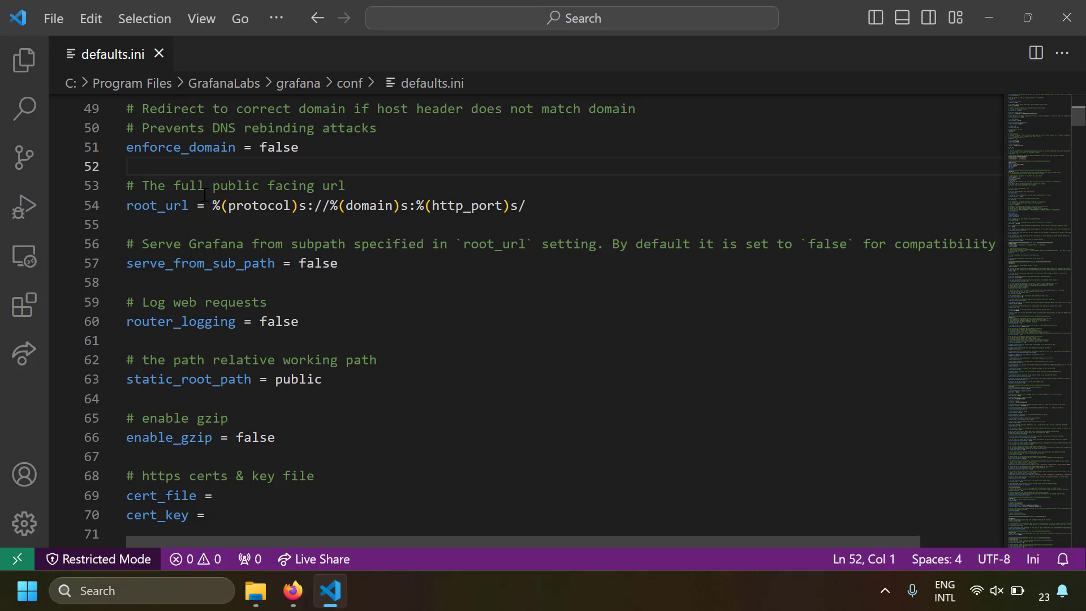
Search defaults.ini for 'port' and highlight the http_port = 3000 line.
{"action": "key", "text": "ctrl+f"}
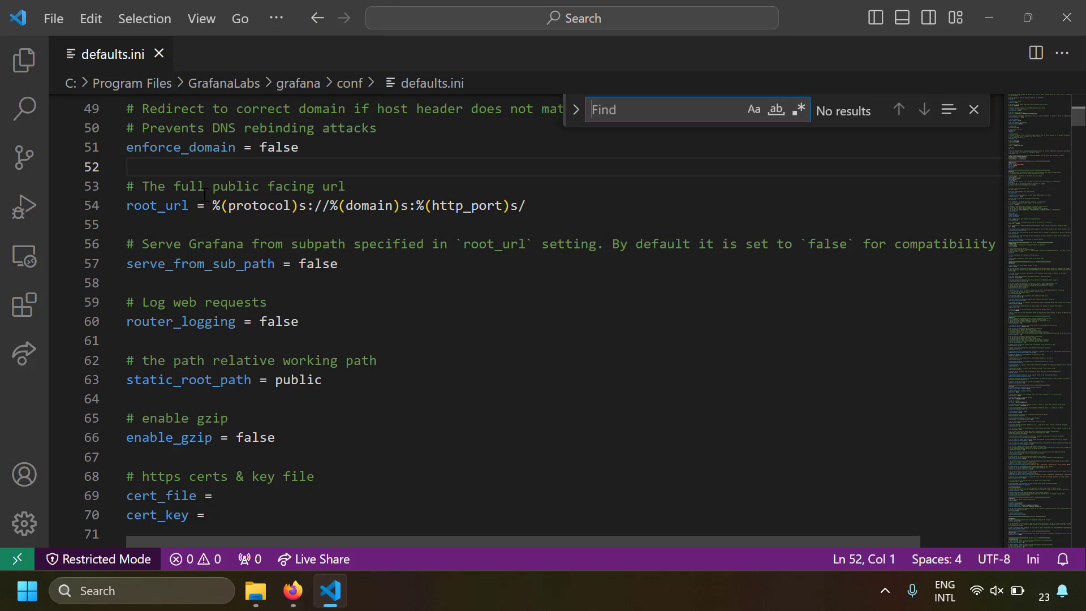
{"action": "type", "text": "port"}
{"action": "scroll", "coordinate": [206, 292], "scroll_direction": "up", "scroll_amount": 5}
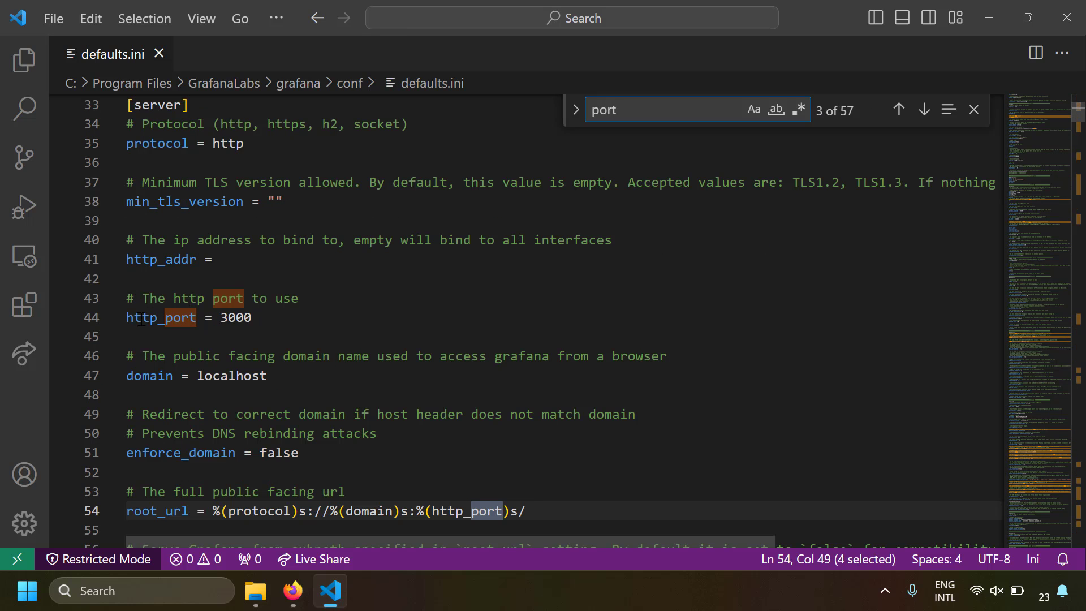
{"action": "left_click", "coordinate": [139, 318]}
{"action": "key", "text": "shift+End"}
{"action": "key", "text": "Escape"}
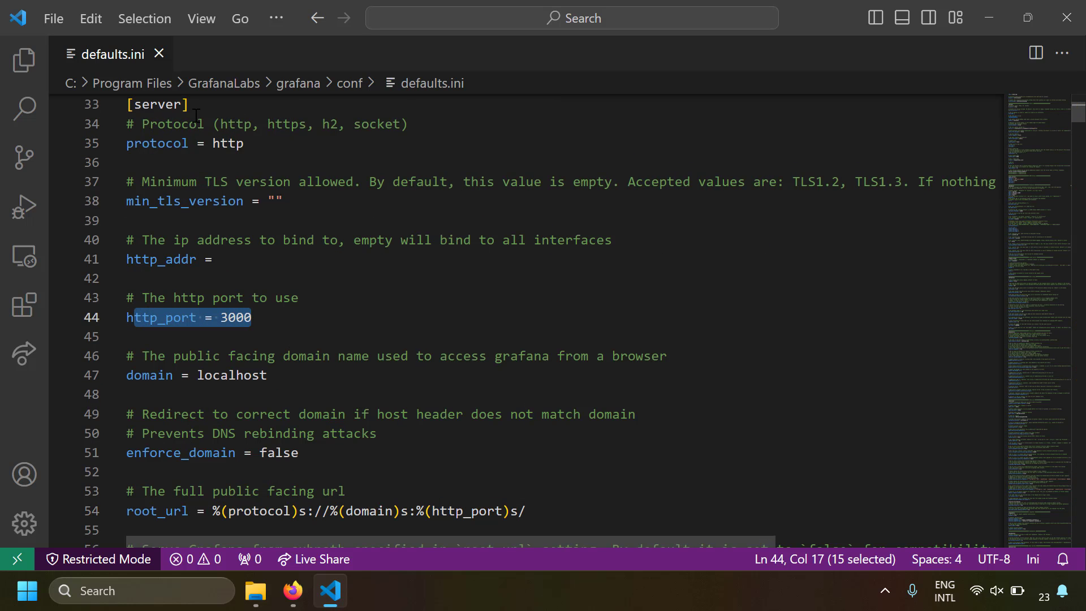
Locate the [server] section header above the http_port setting.
{"action": "left_click", "coordinate": [199, 111]}
{"action": "scroll", "coordinate": [199, 226], "scroll_direction": "up", "scroll_amount": 4}
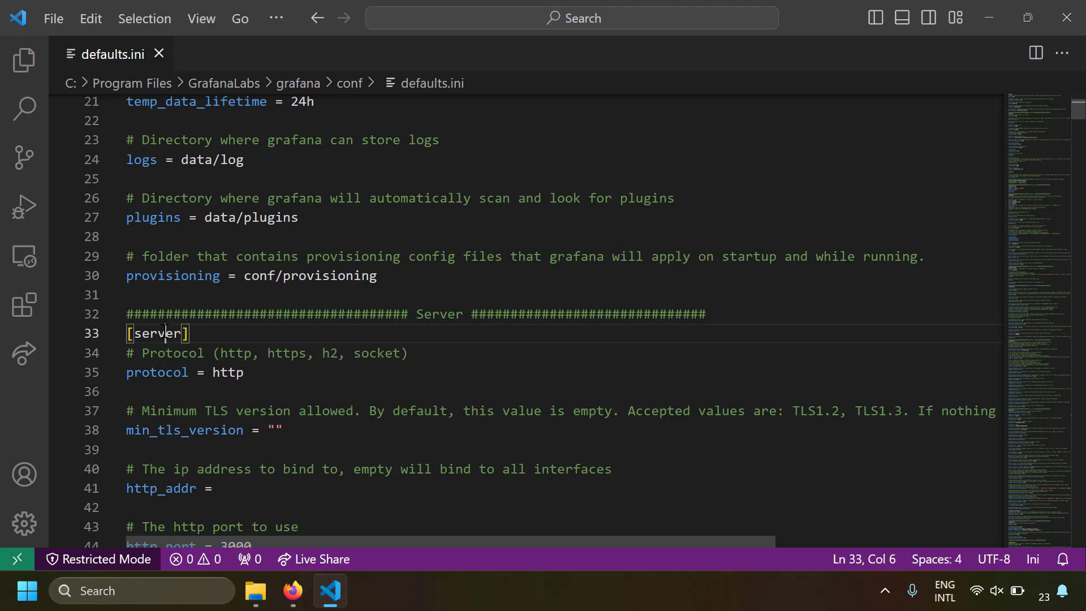
{"action": "double_click", "coordinate": [163, 335]}
{"action": "scroll", "coordinate": [237, 339], "scroll_direction": "down", "scroll_amount": 3}
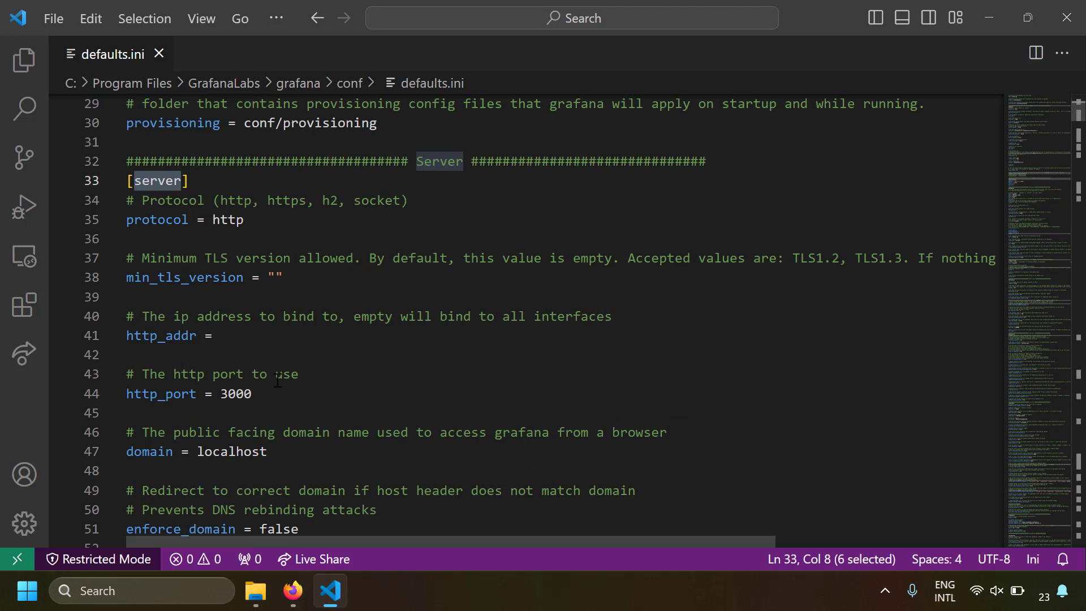
{"action": "scroll", "coordinate": [270, 375], "scroll_direction": "down", "scroll_amount": 2}
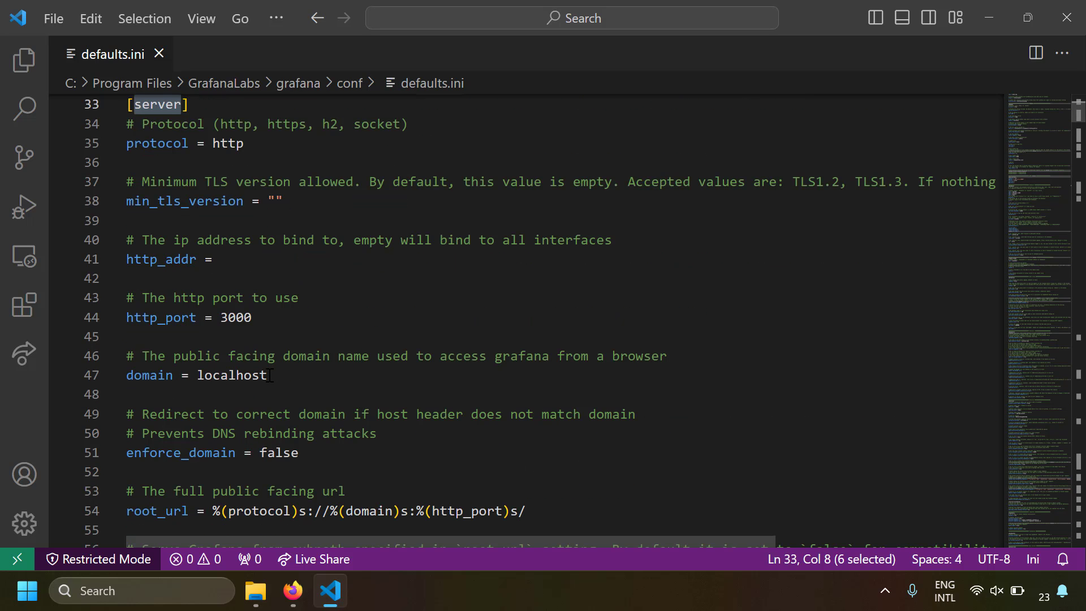
Change http_port on line 44 from 3000 to 3001.
{"action": "left_click", "coordinate": [235, 317]}
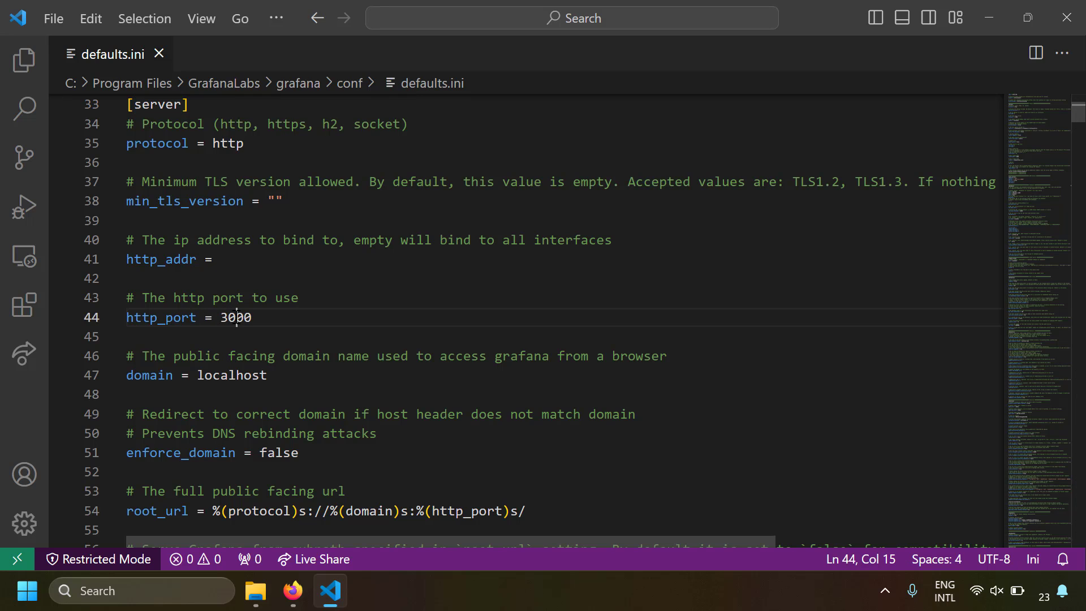
{"action": "left_click", "coordinate": [256, 317]}
{"action": "key", "text": "BackSpace"}
{"action": "type", "text": "1"}
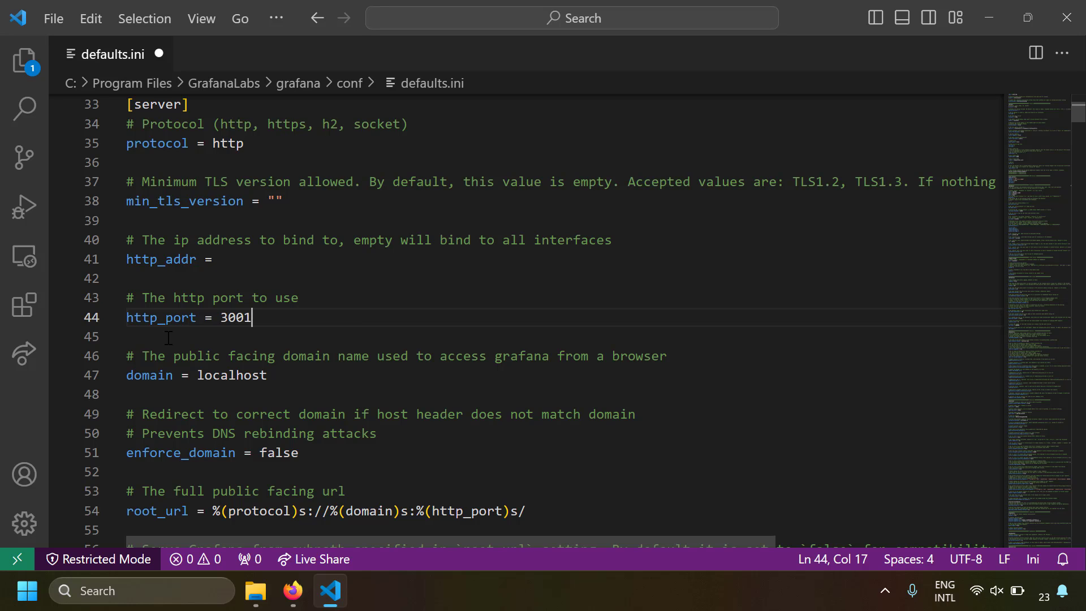
Try localhost as the http_addr value, then delete it so http_addr stays empty.
{"action": "left_click", "coordinate": [178, 277]}
{"action": "left_click", "coordinate": [183, 260]}
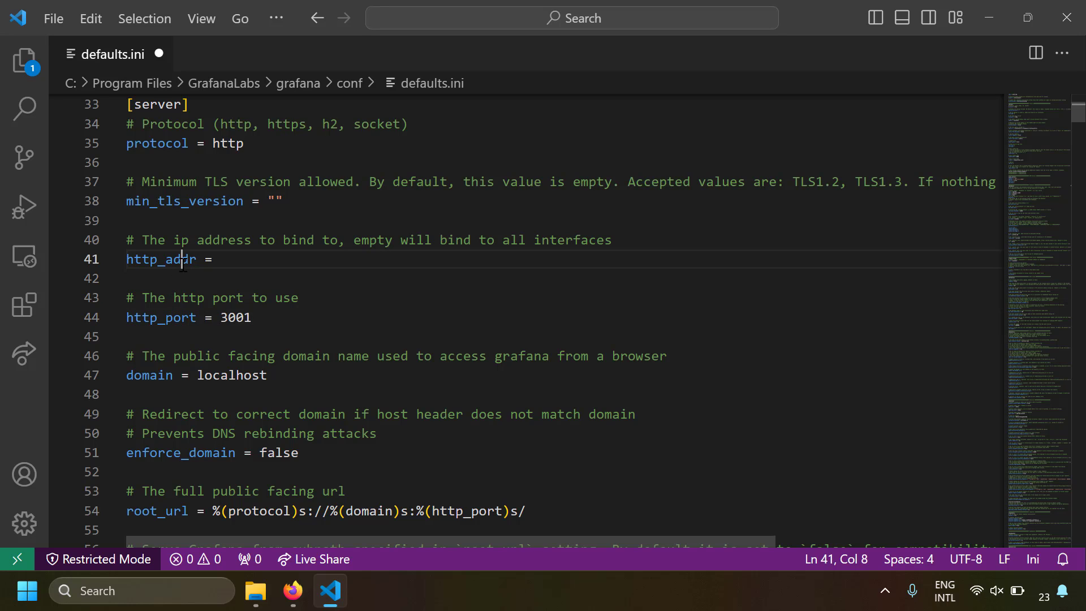
{"action": "double_click", "coordinate": [182, 261]}
{"action": "left_click", "coordinate": [242, 260]}
{"action": "type", "text": "localo"}
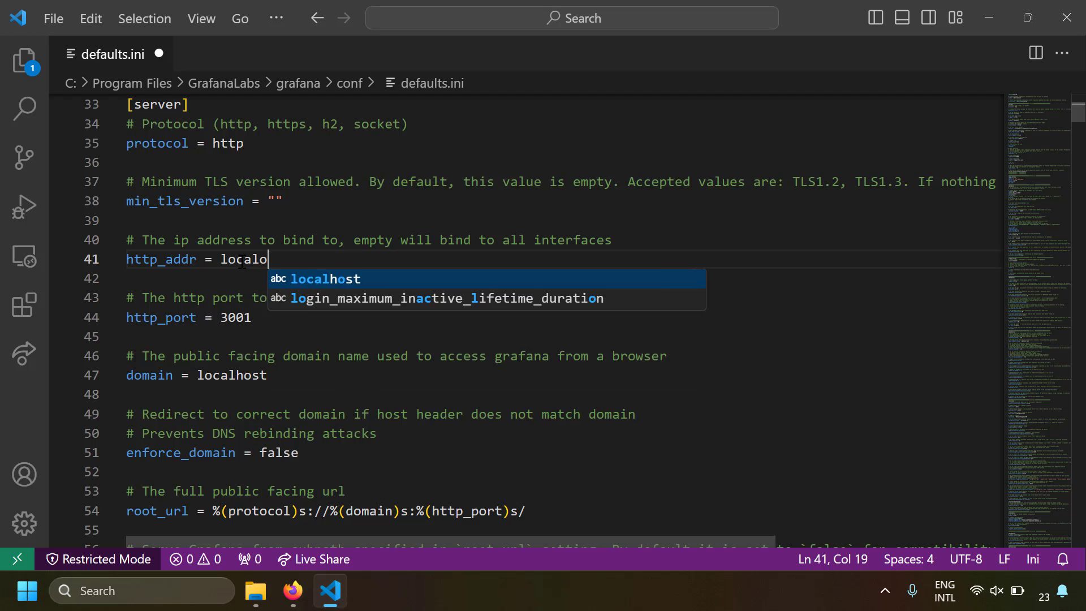
{"action": "key", "text": "BackSpace"}
{"action": "type", "text": "host"}
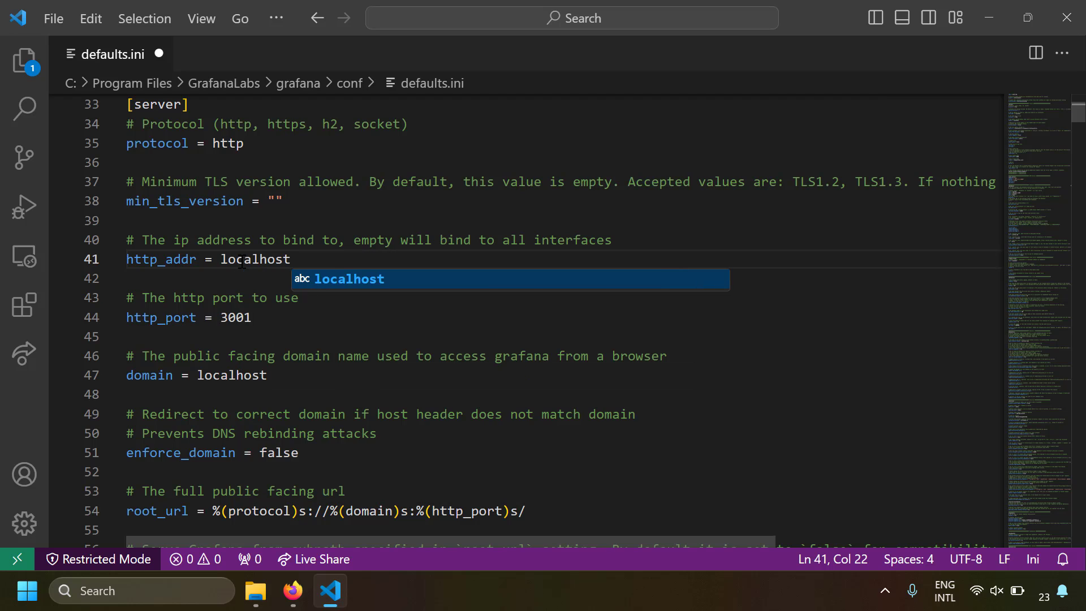
{"action": "key", "text": "Escape"}
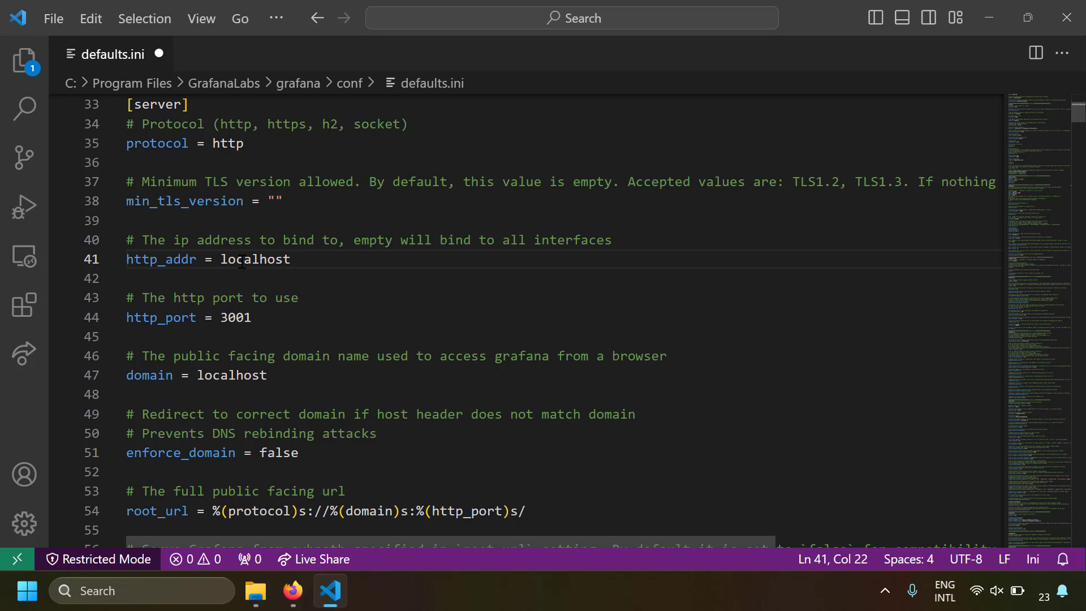
{"action": "key", "text": "ctrl+BackSpace"}
Replace the http_port value 3001 with 3000.
{"action": "double_click", "coordinate": [249, 317]}
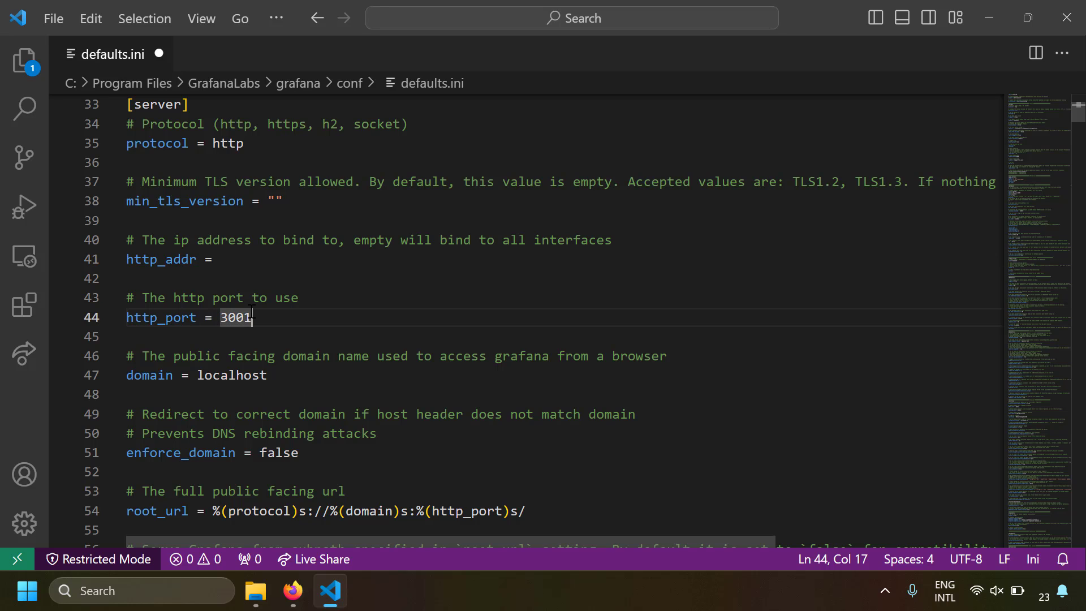
{"action": "type", "text": "3000"}
{"action": "scroll", "coordinate": [293, 374], "scroll_direction": "down", "scroll_amount": 2}
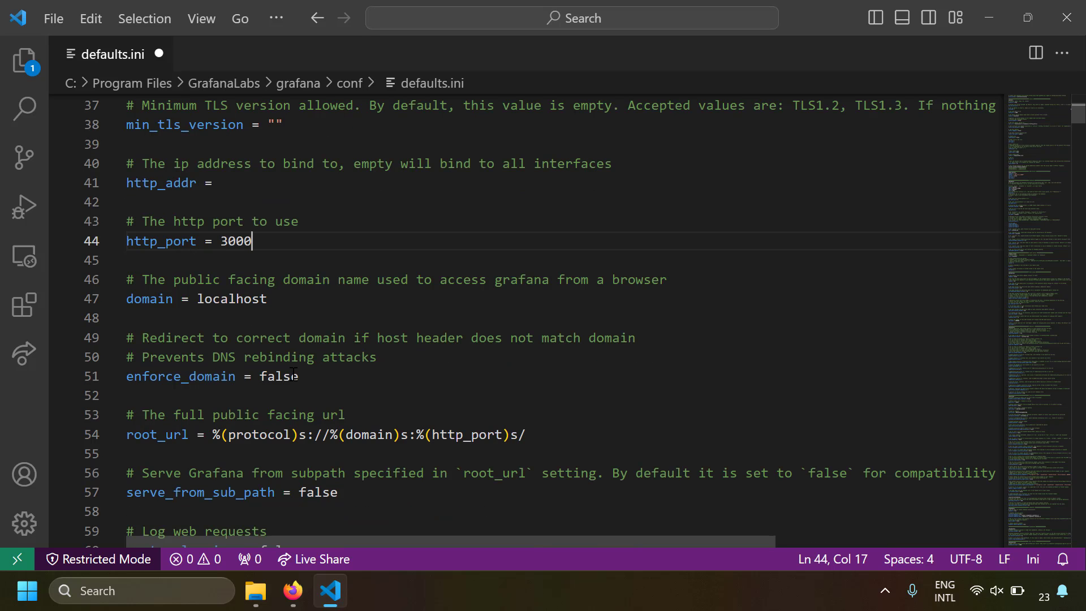
{"action": "scroll", "coordinate": [294, 373], "scroll_direction": "down", "scroll_amount": 5}
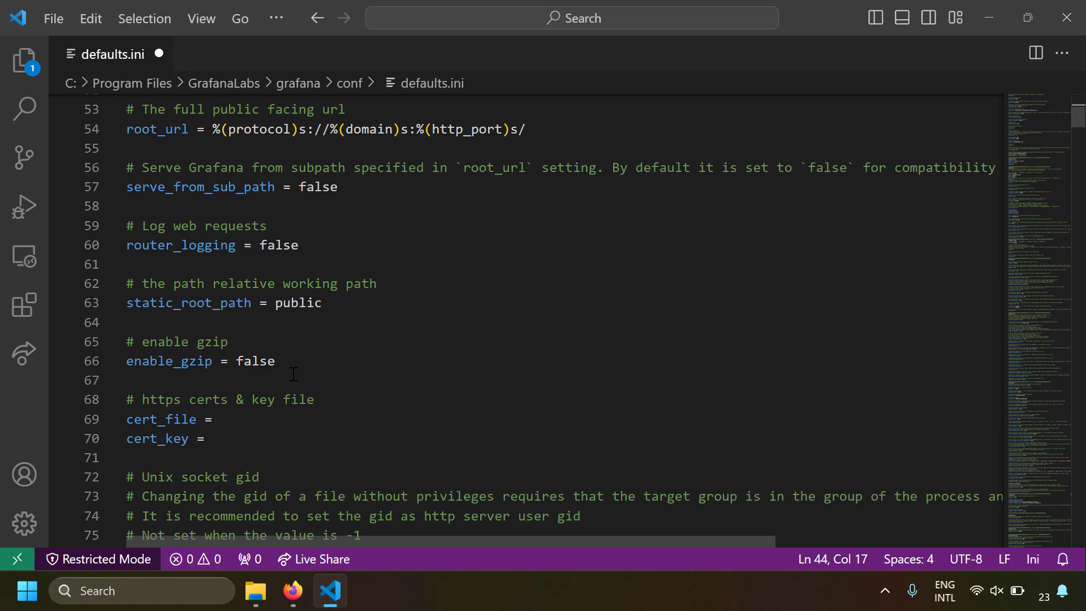
Look over the [server] settings such as protocol, cert_file and the http_addr comment.
{"action": "left_click", "coordinate": [176, 419]}
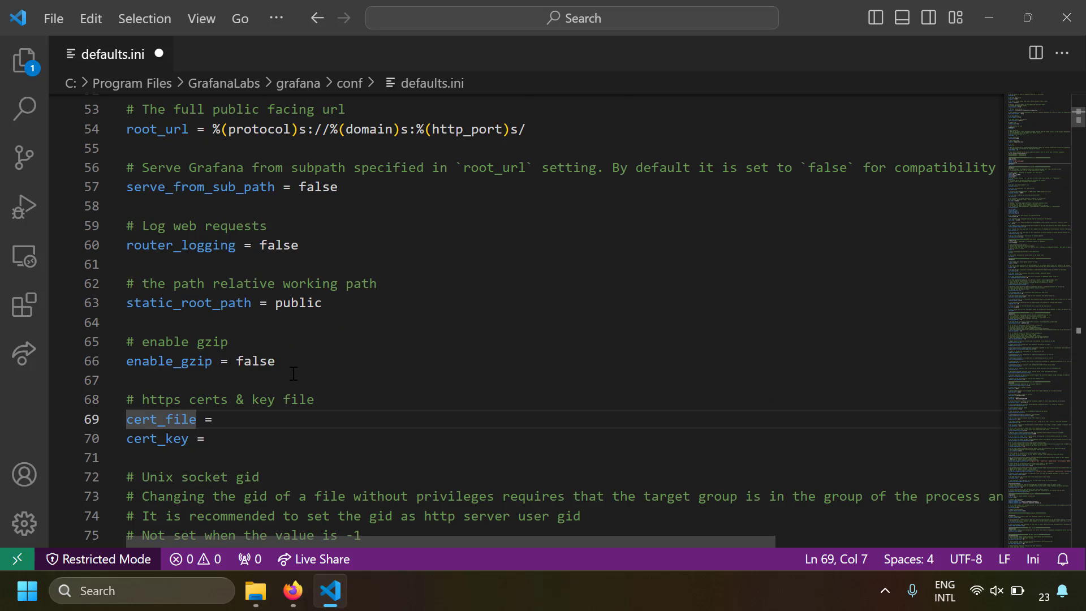
{"action": "scroll", "coordinate": [293, 374], "scroll_direction": "down", "scroll_amount": 3}
{"action": "scroll", "coordinate": [188, 160], "scroll_direction": "up", "scroll_amount": 9}
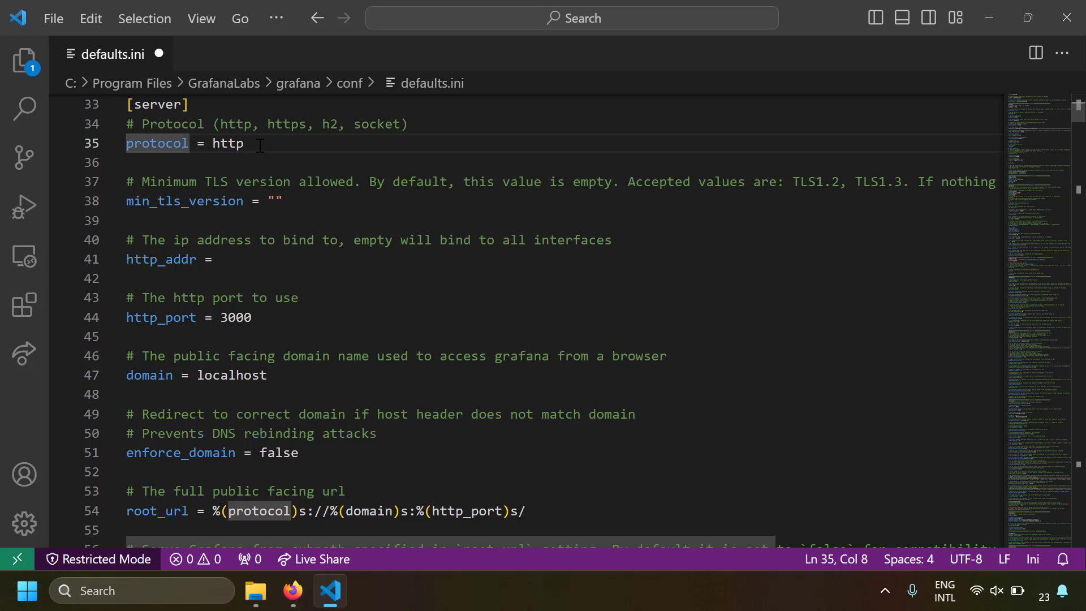
{"action": "key", "text": "End"}
{"action": "scroll", "coordinate": [373, 335], "scroll_direction": "up", "scroll_amount": 2}
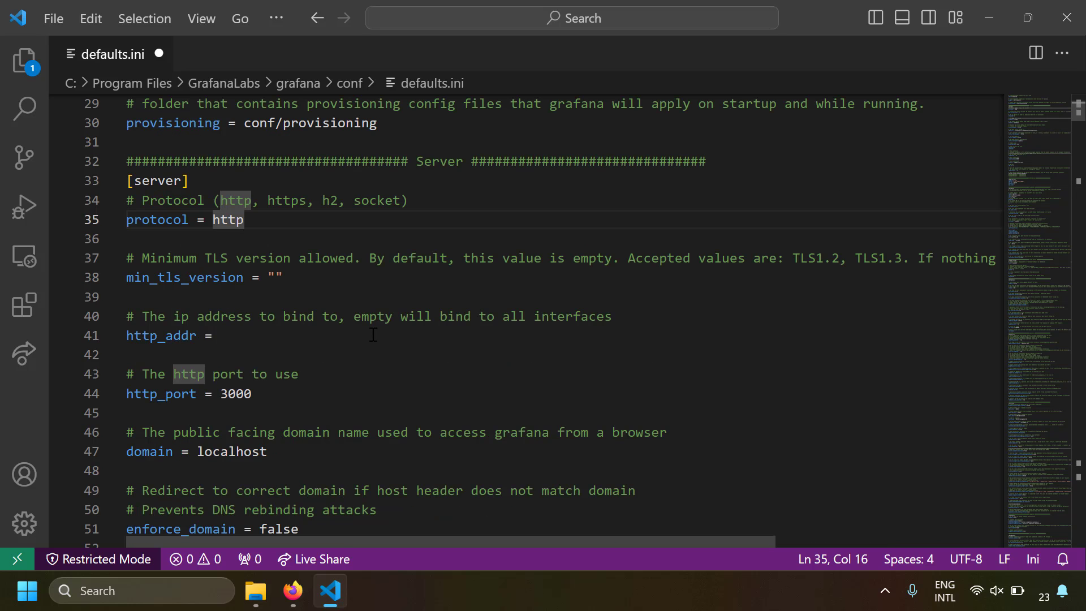
{"action": "left_click", "coordinate": [332, 320]}
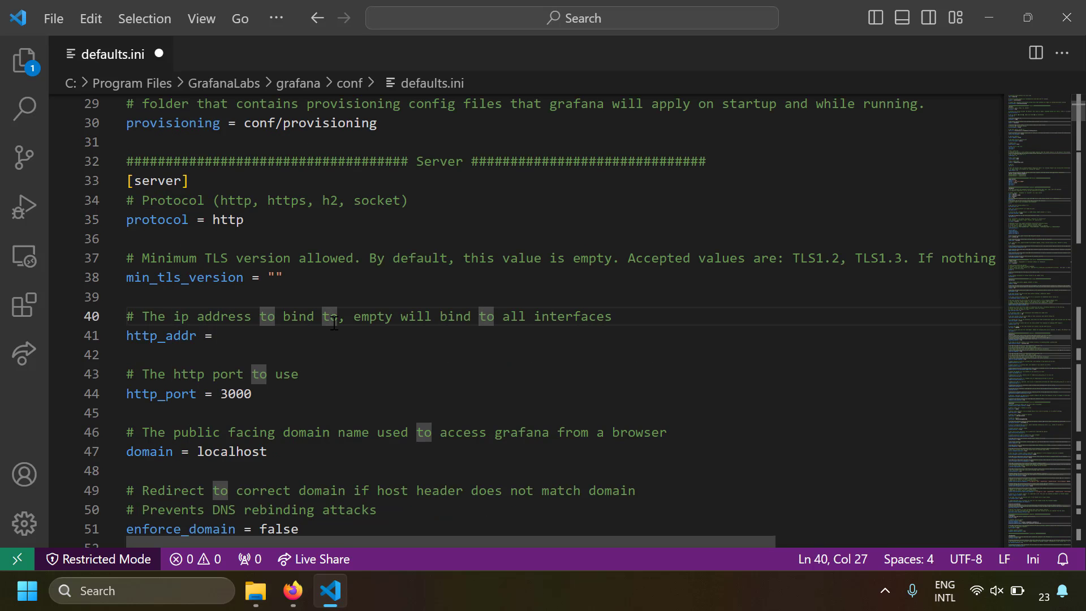
Search for [database to check type = sqlite3, then search '[secut' to head for [security].
{"action": "key", "text": "ctrl+f"}
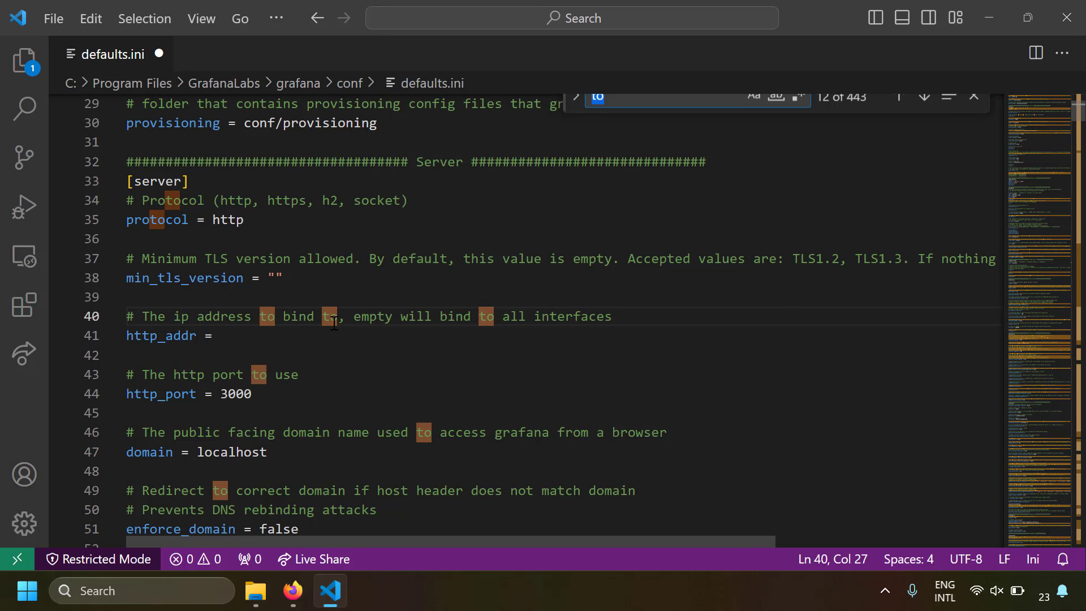
{"action": "type", "text": "[database"}
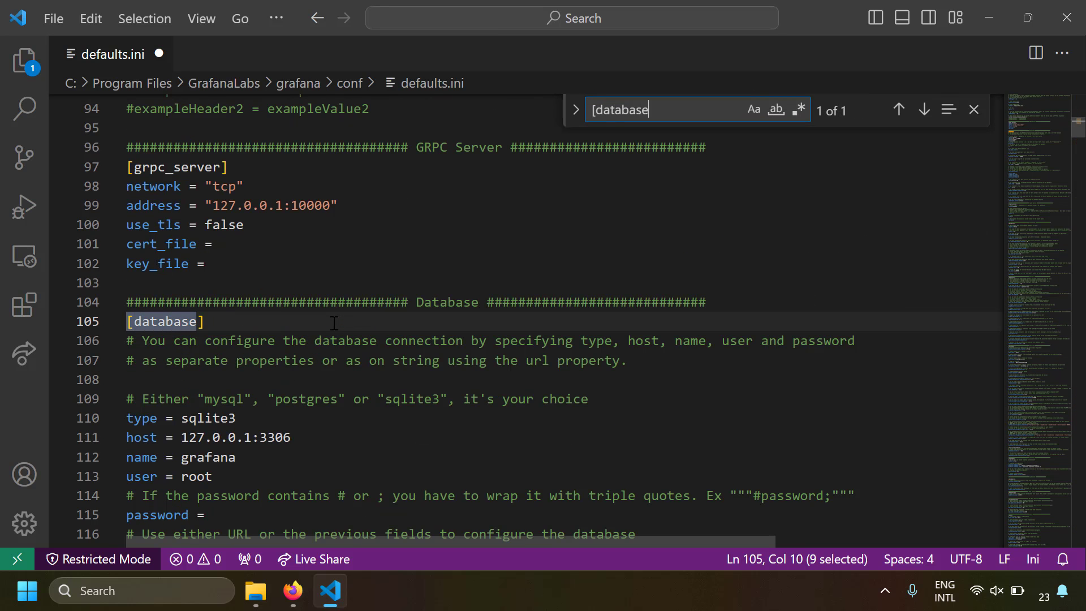
{"action": "key", "text": "Escape"}
{"action": "left_click", "coordinate": [334, 323]}
{"action": "scroll", "coordinate": [335, 323], "scroll_direction": "down", "scroll_amount": 3}
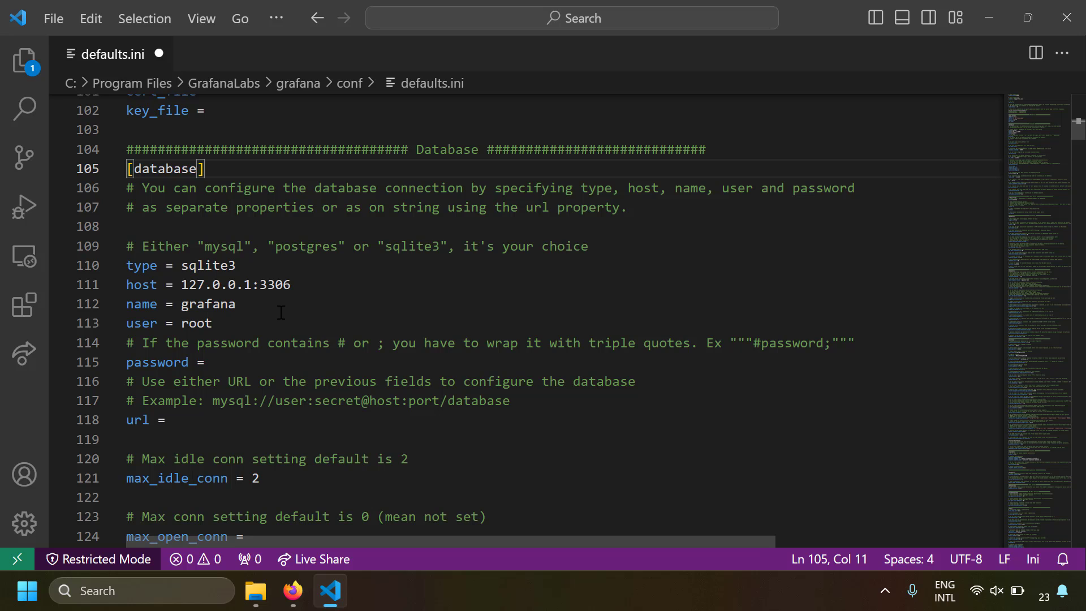
{"action": "left_click", "coordinate": [228, 266]}
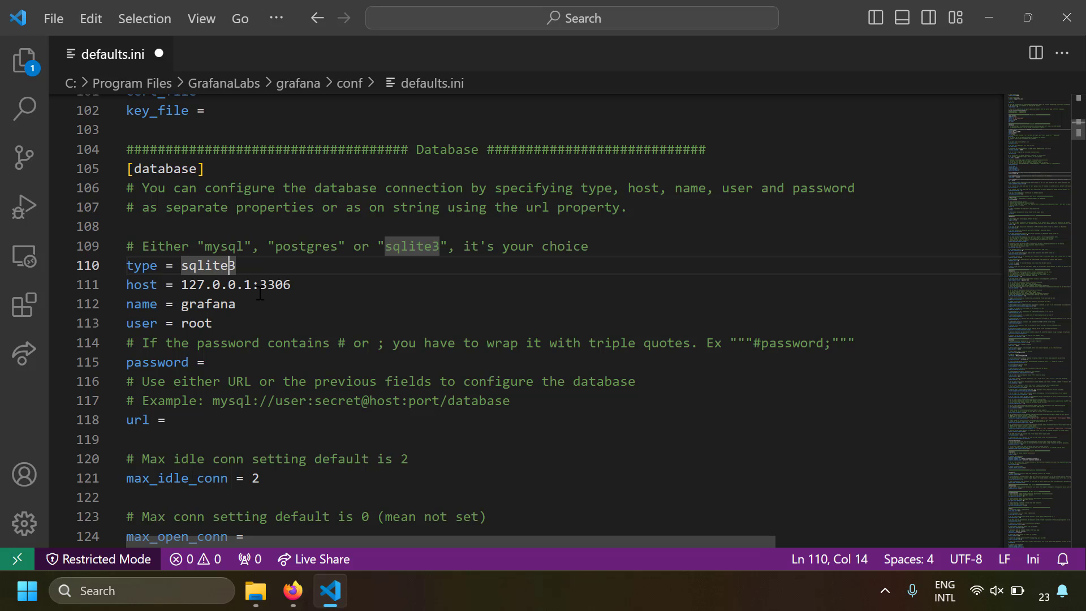
{"action": "key", "text": "ctrl+f"}
{"action": "type", "text": "["}
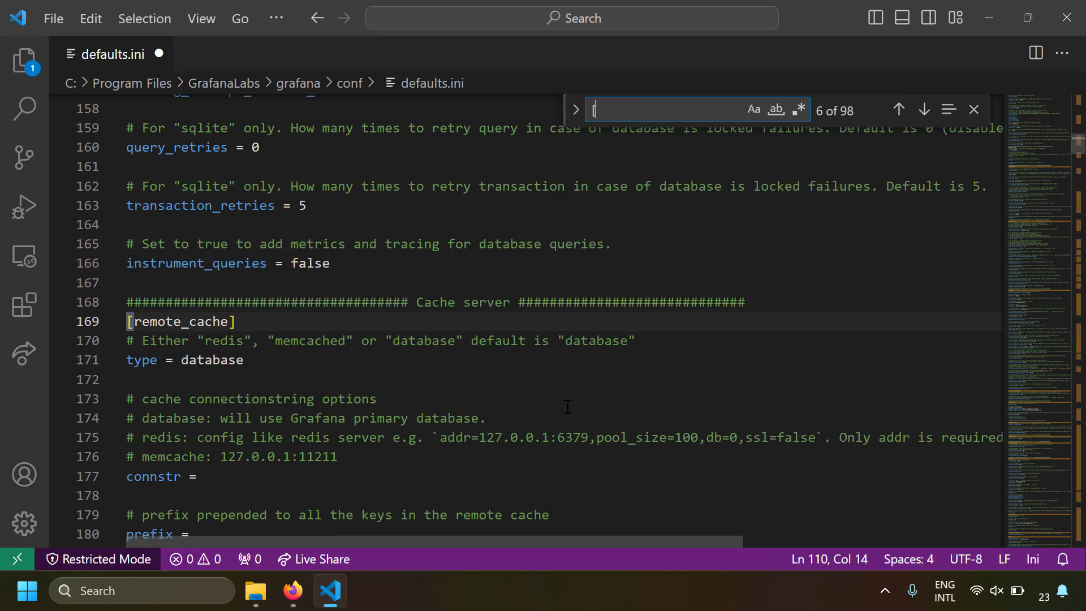
{"action": "type", "text": "secut"}
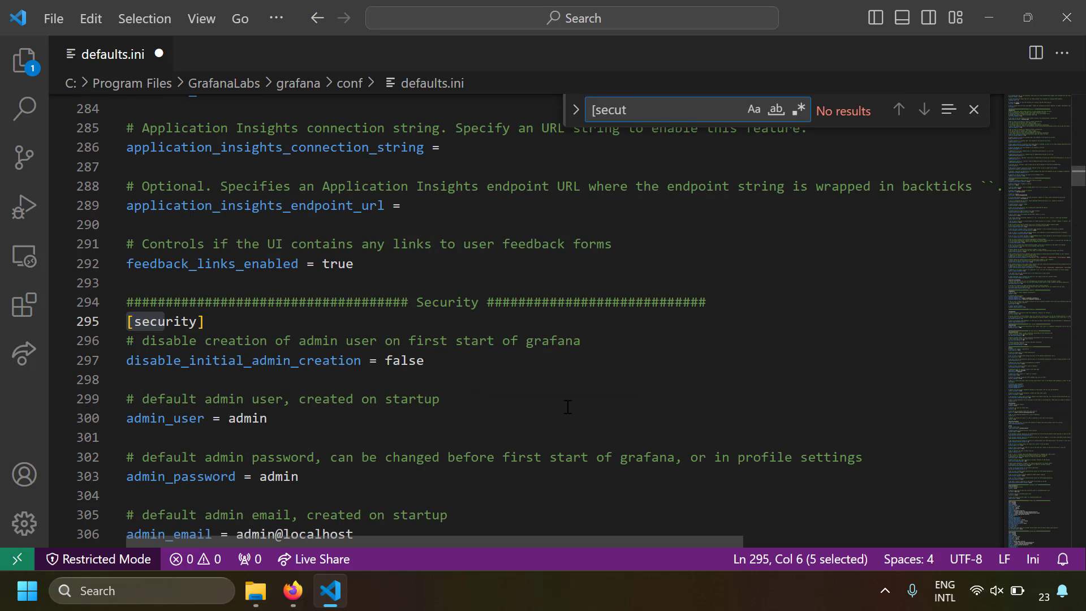
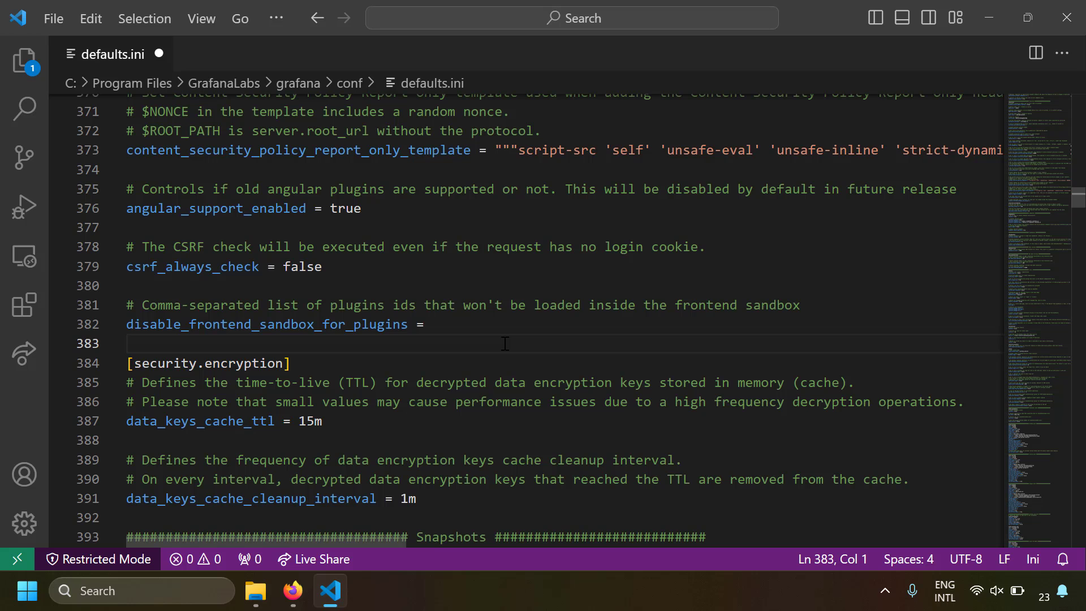
Find the [smtp] section in defaults.ini and place the caret after enabled = false.
{"action": "key", "text": "ctrl+f"}
{"action": "type", "text": "[sm"}
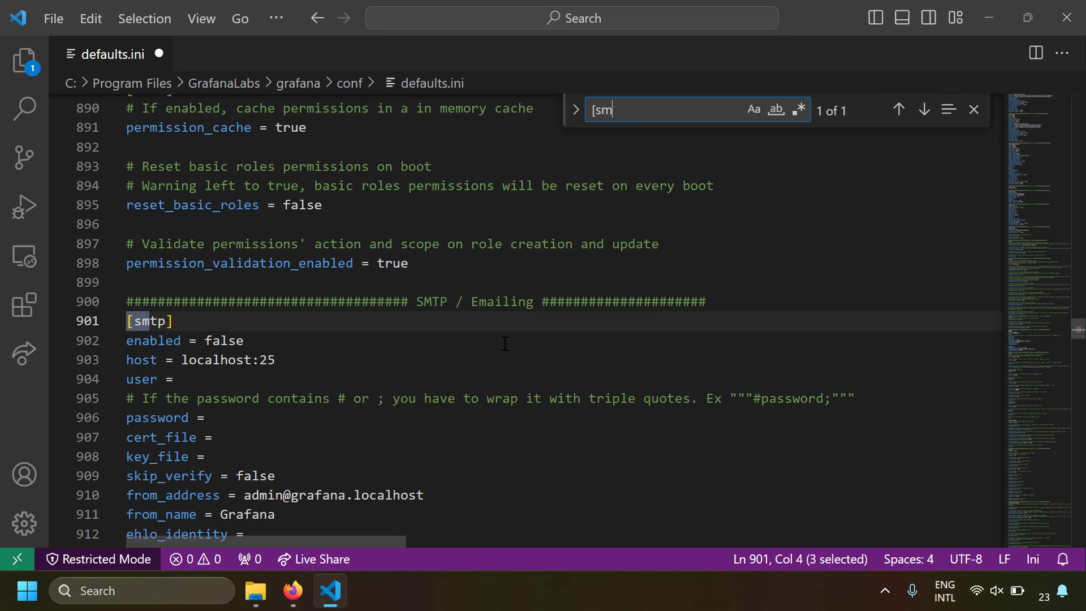
{"action": "type", "text": "tp"}
{"action": "key", "text": "Escape"}
{"action": "left_click", "coordinate": [505, 343]}
{"action": "scroll", "coordinate": [504, 344], "scroll_direction": "down", "scroll_amount": 1}
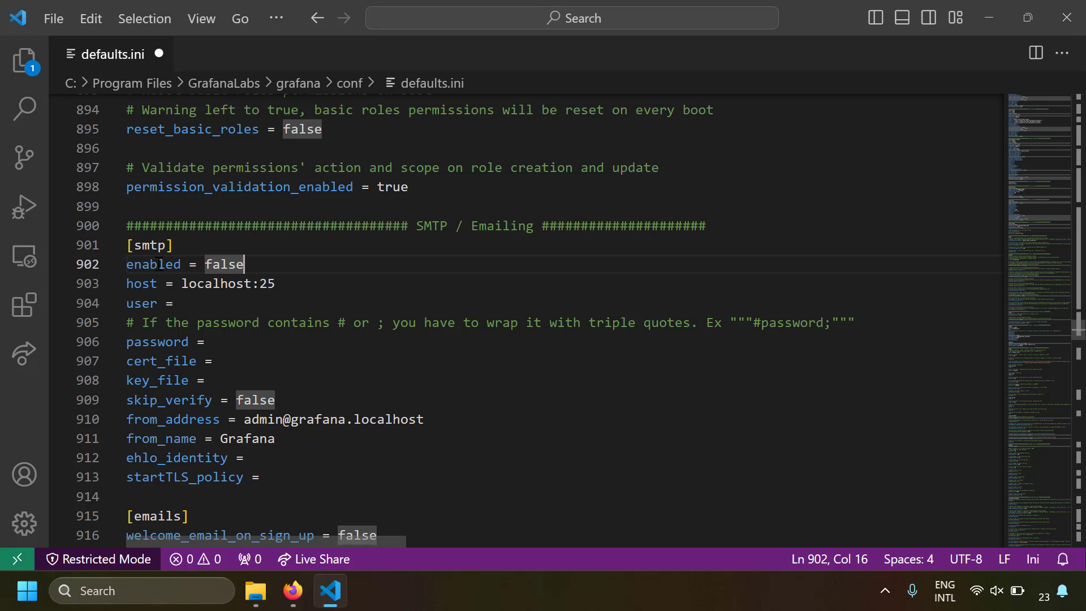
{"action": "scroll", "coordinate": [262, 314], "scroll_direction": "down", "scroll_amount": 1}
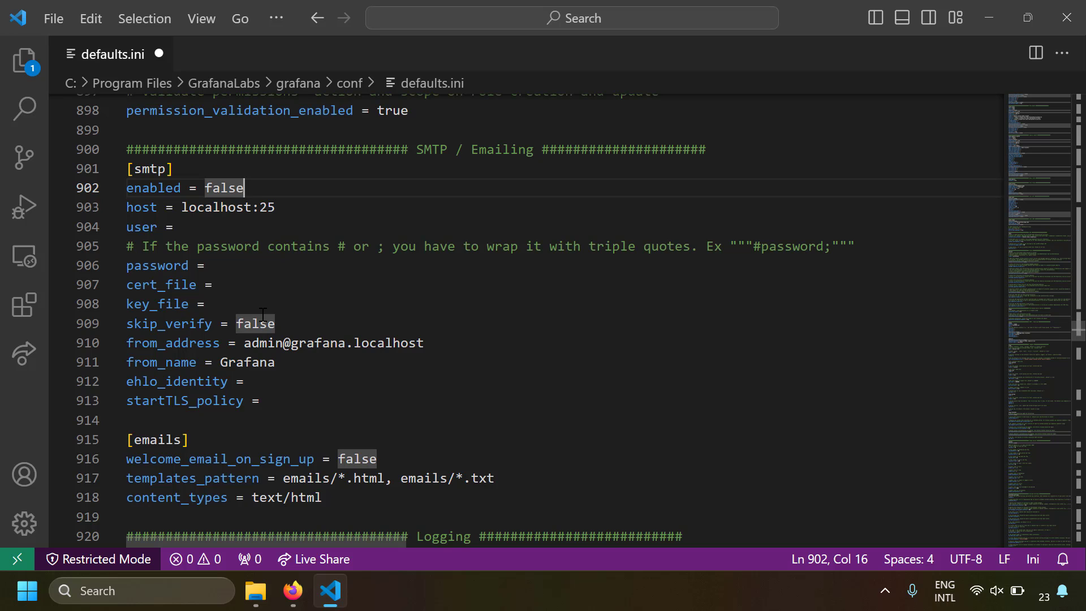
Highlight the SMTP settings from enabled down to ehlo_identity, then clear the selection.
{"action": "left_click_drag", "start_coordinate": [152, 188], "coordinate": [263, 391]}
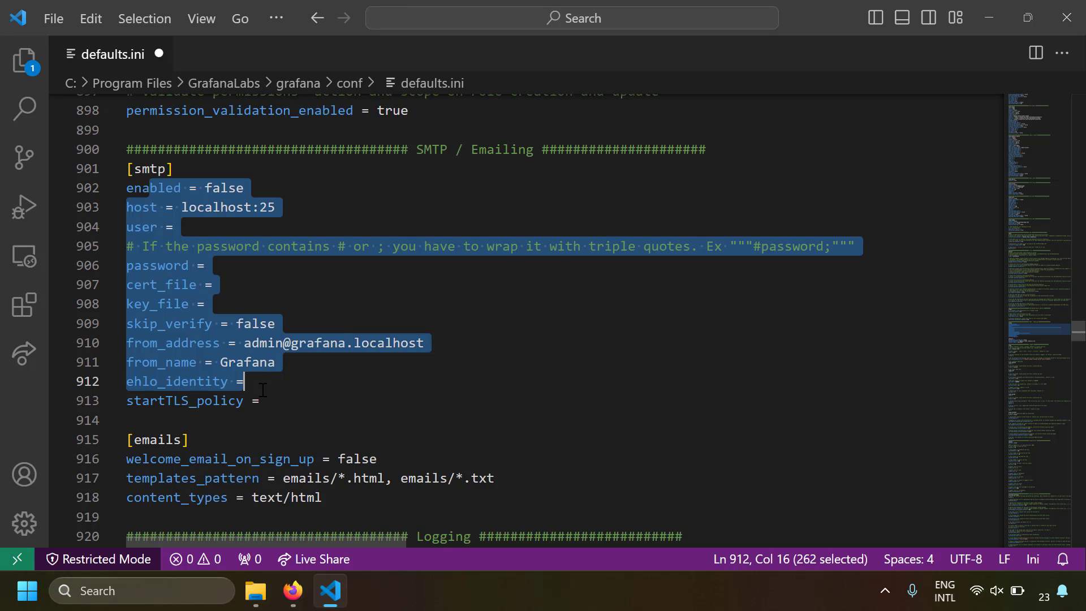
{"action": "left_click", "coordinate": [265, 306]}
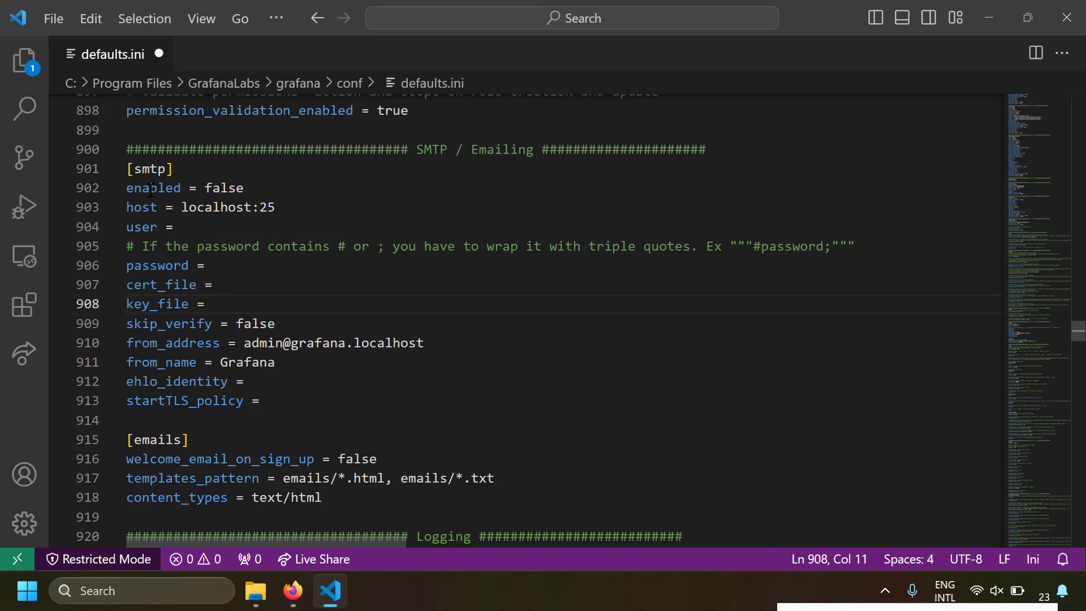
{"action": "left_click_drag", "start_coordinate": [151, 187], "coordinate": [276, 385]}
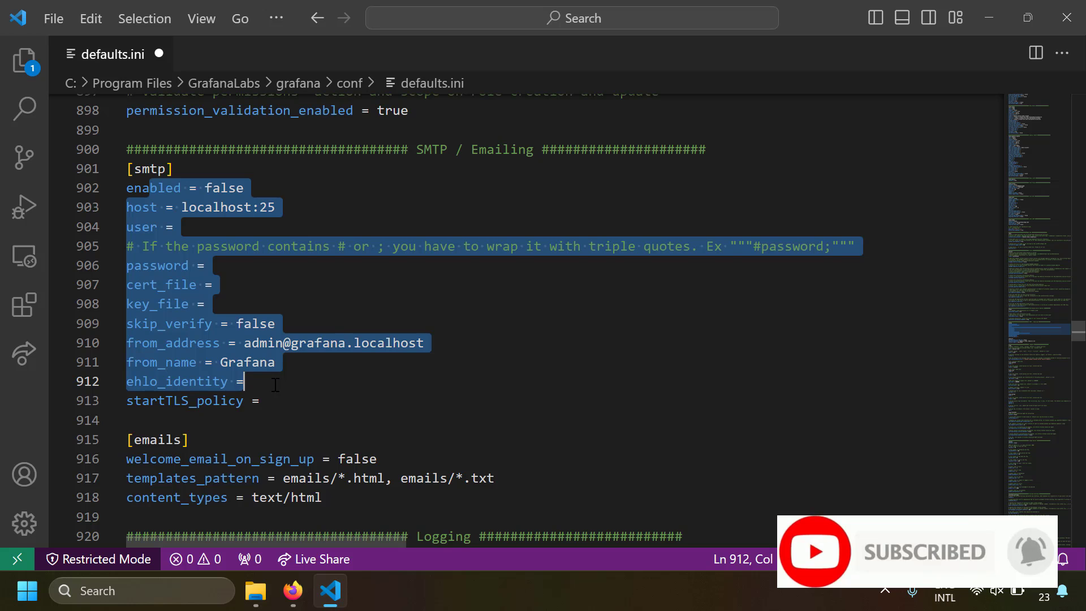
{"action": "left_click", "coordinate": [741, 320]}
{"action": "key", "text": "ctrl+f"}
Jump to the [log] section and inspect the level value and the allowed log levels comment.
{"action": "type", "text": "["}
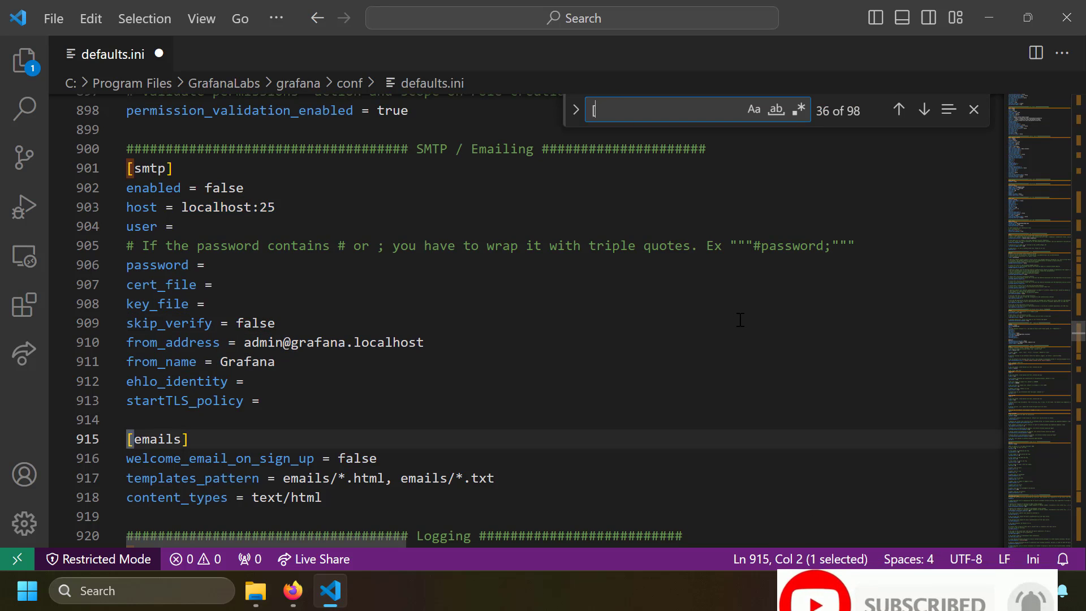
{"action": "key", "text": "Return"}
{"action": "key", "text": "Escape"}
{"action": "key", "text": "End"}
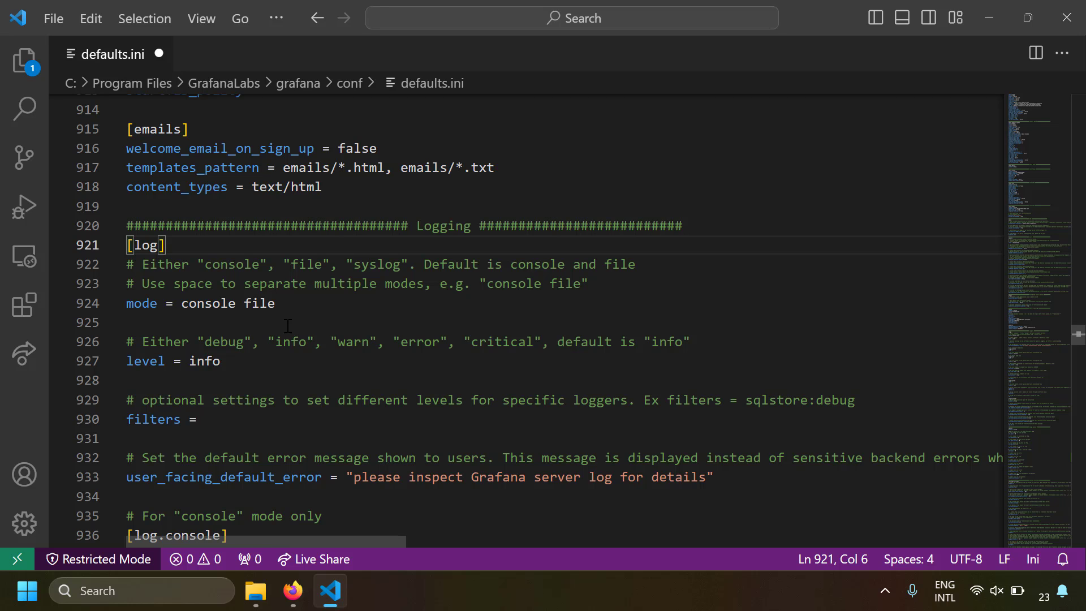
{"action": "double_click", "coordinate": [207, 362]}
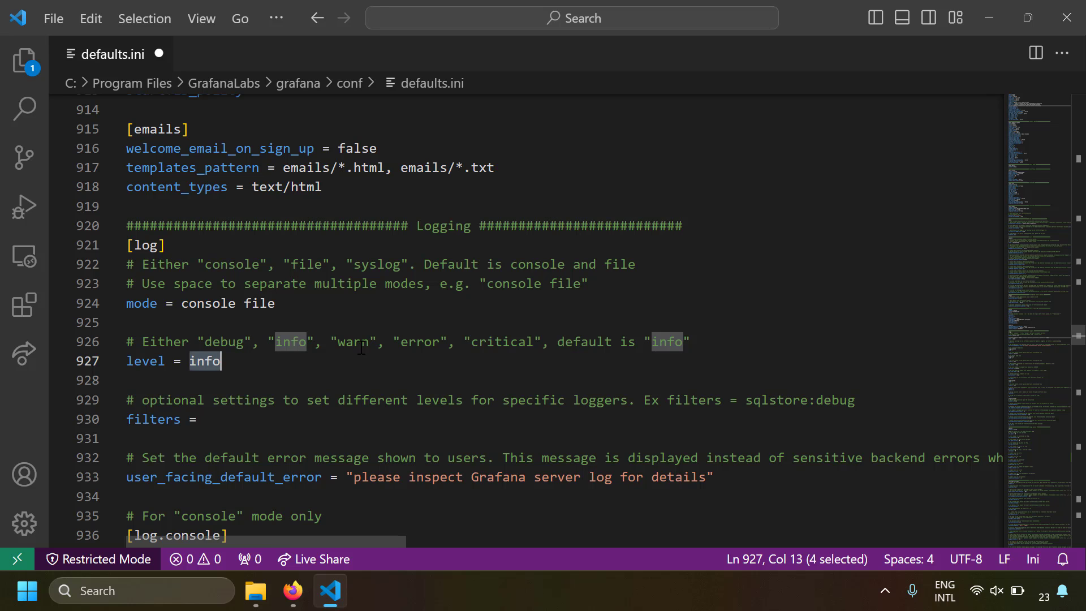
{"action": "left_click_drag", "start_coordinate": [220, 341], "coordinate": [578, 357]}
{"action": "left_click", "coordinate": [392, 400]}
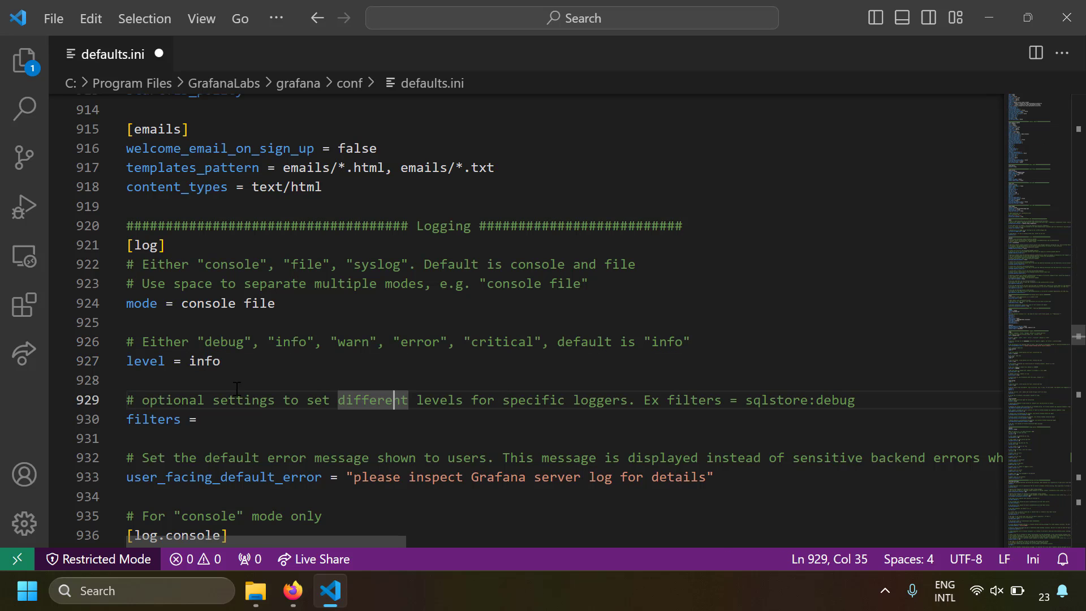
Change the log level from info to warn, undo it back to info, and close VS Code.
{"action": "double_click", "coordinate": [208, 362]}
{"action": "type", "text": "warn"}
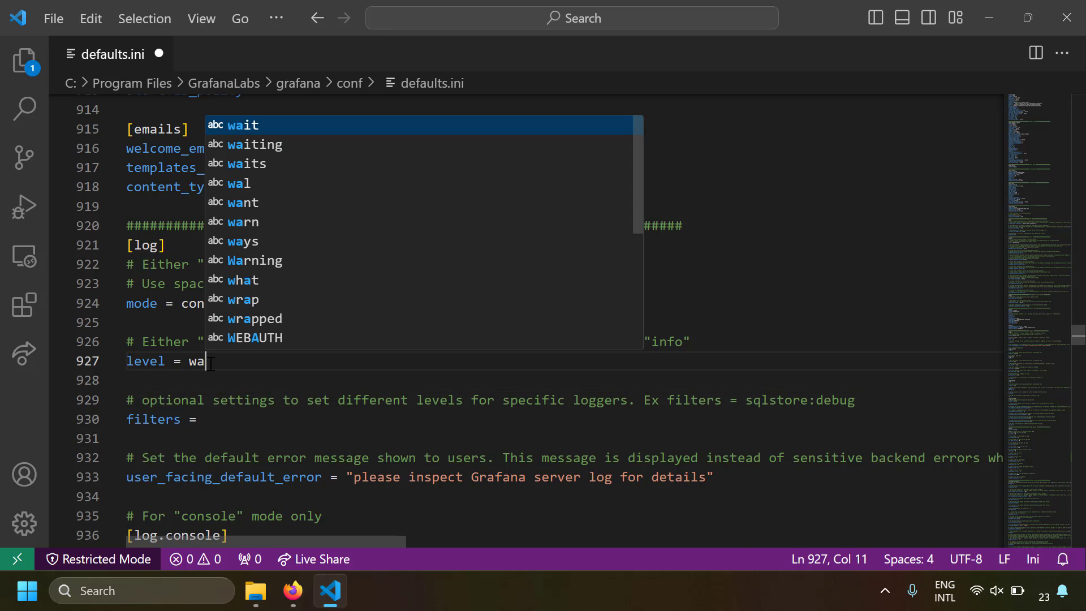
{"action": "key", "text": "Escape"}
{"action": "key", "text": "ctrl+z"}
{"action": "left_click", "coordinate": [470, 322]}
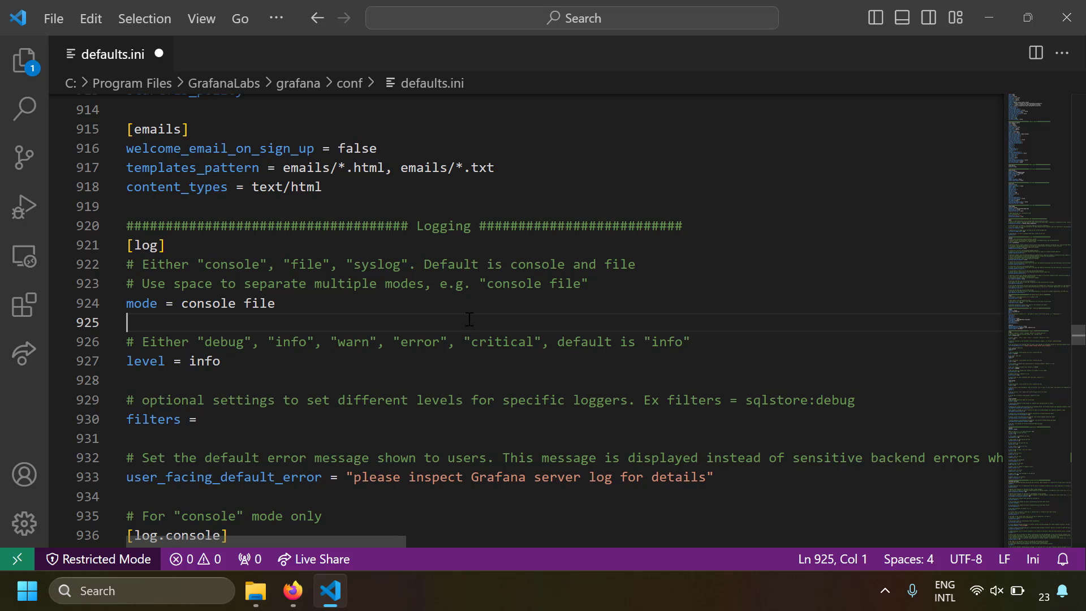
{"action": "key", "text": "alt+F4"}
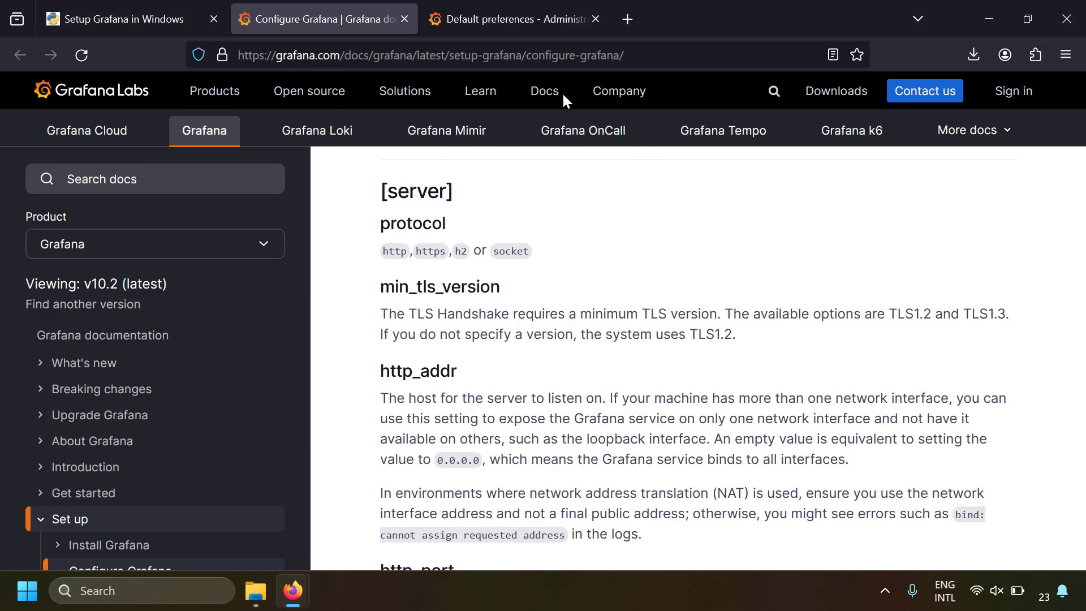
Glance at the Setup Grafana in Windows blog, then scroll through the Configure Grafana docs.
{"action": "key", "text": "ctrl+shift+Tab"}
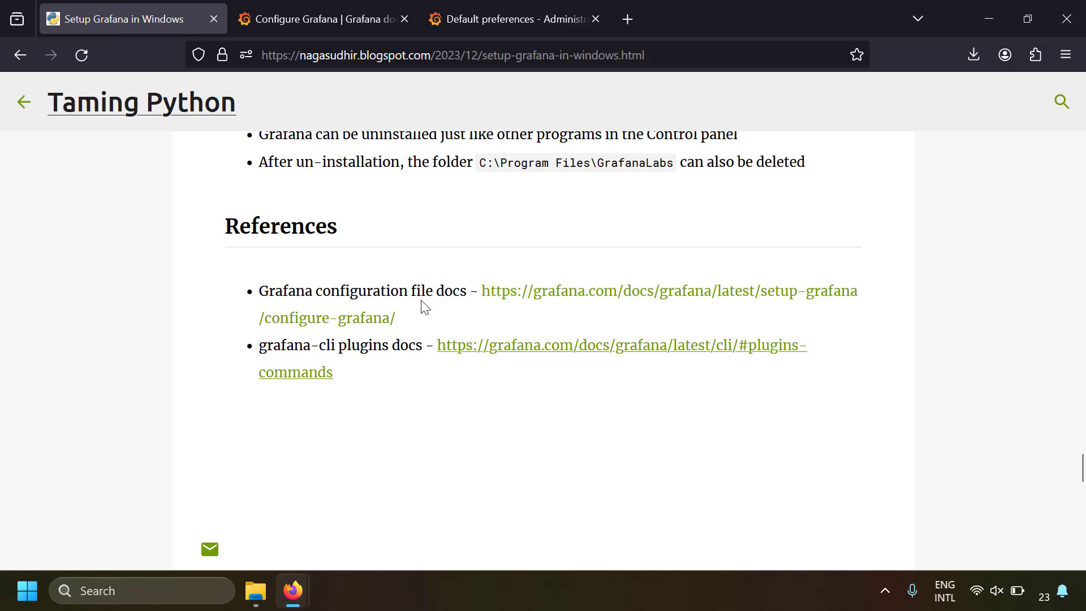
{"action": "key", "text": "ctrl+Tab"}
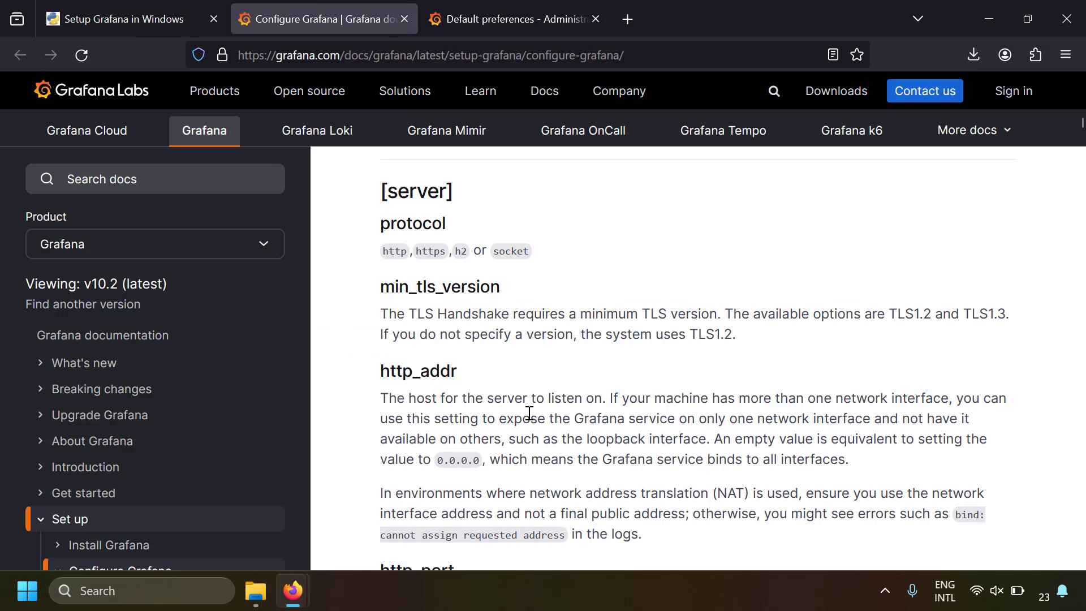
{"action": "scroll", "coordinate": [529, 413], "scroll_direction": "down", "scroll_amount": 15}
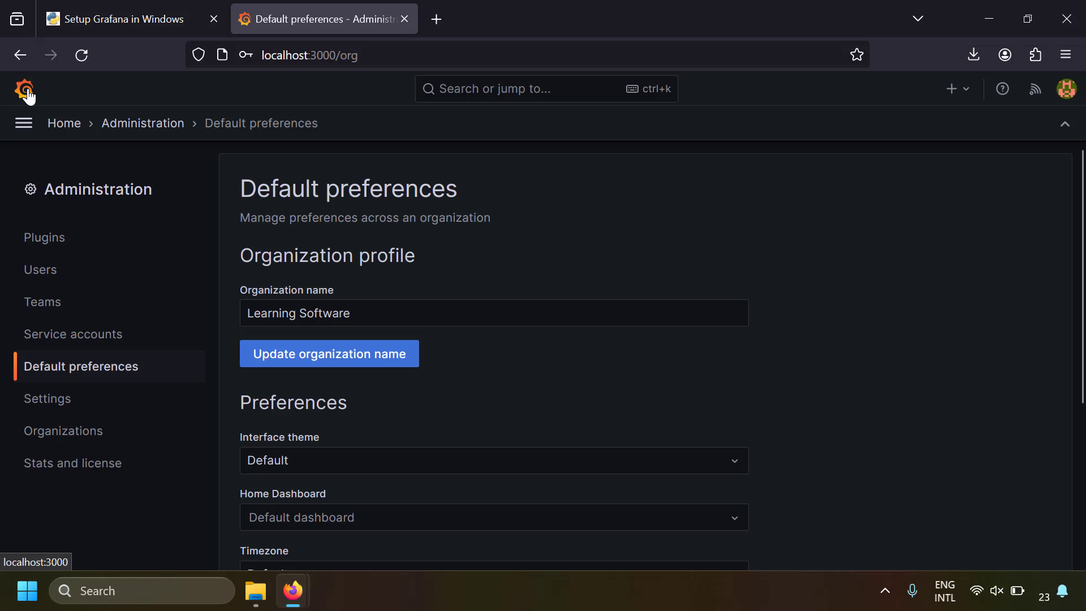
Reach the Dashboards page via the menu and a 'dash' search, then create a new dashboard.
{"action": "left_click", "coordinate": [27, 92]}
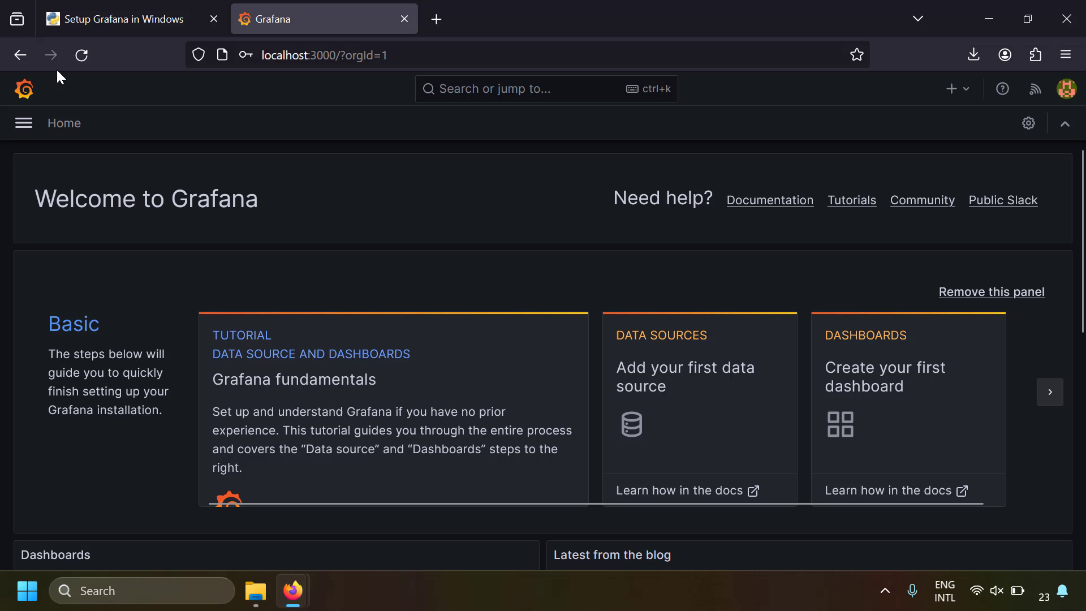
{"action": "left_click", "coordinate": [28, 131]}
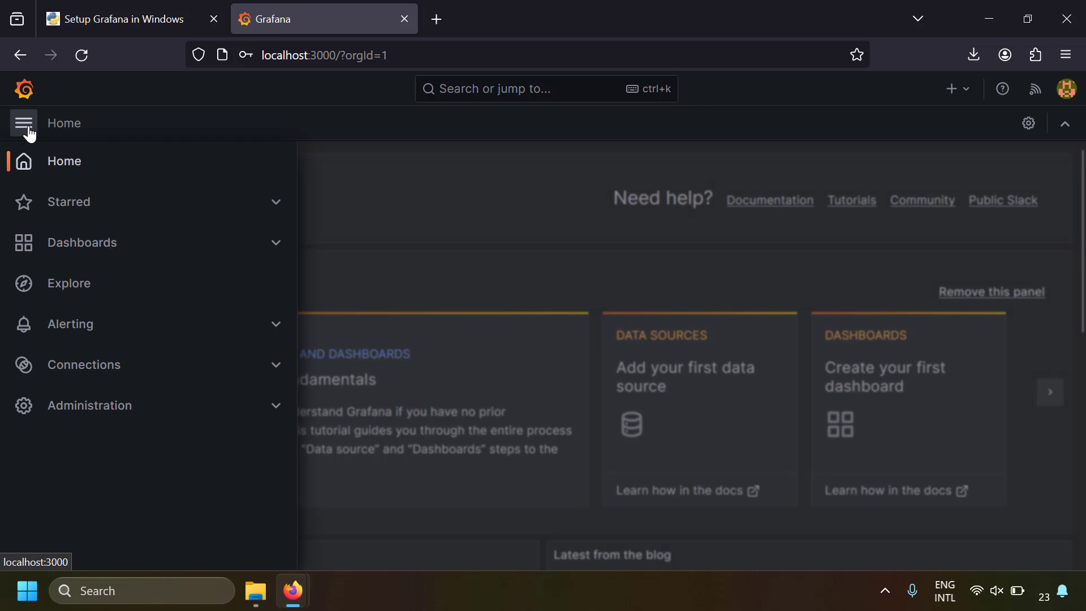
{"action": "left_click", "coordinate": [138, 247]}
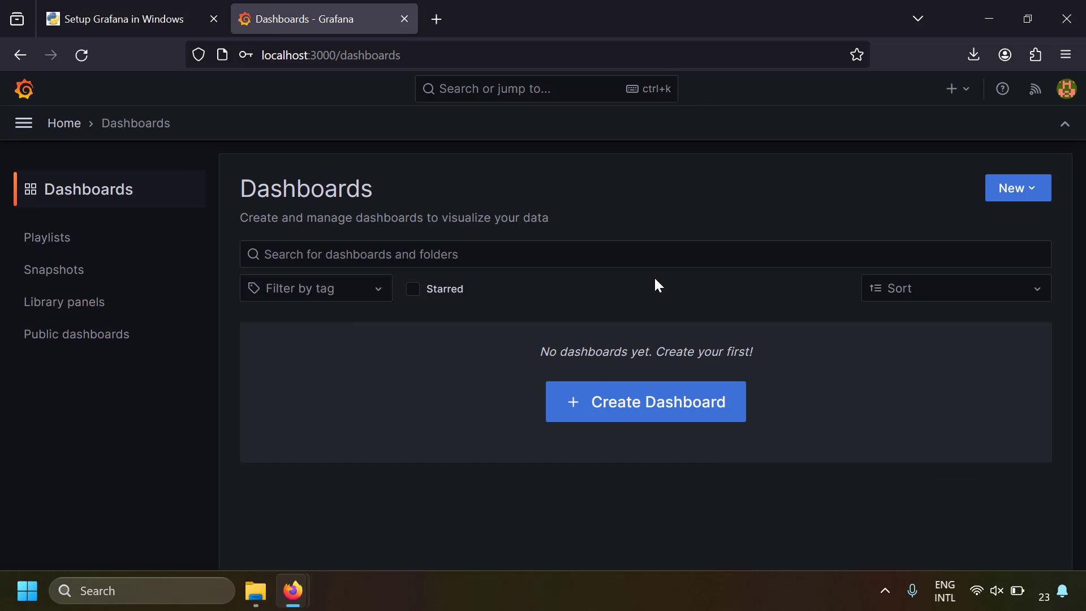
{"action": "left_click", "coordinate": [486, 99]}
{"action": "type", "text": "dash"}
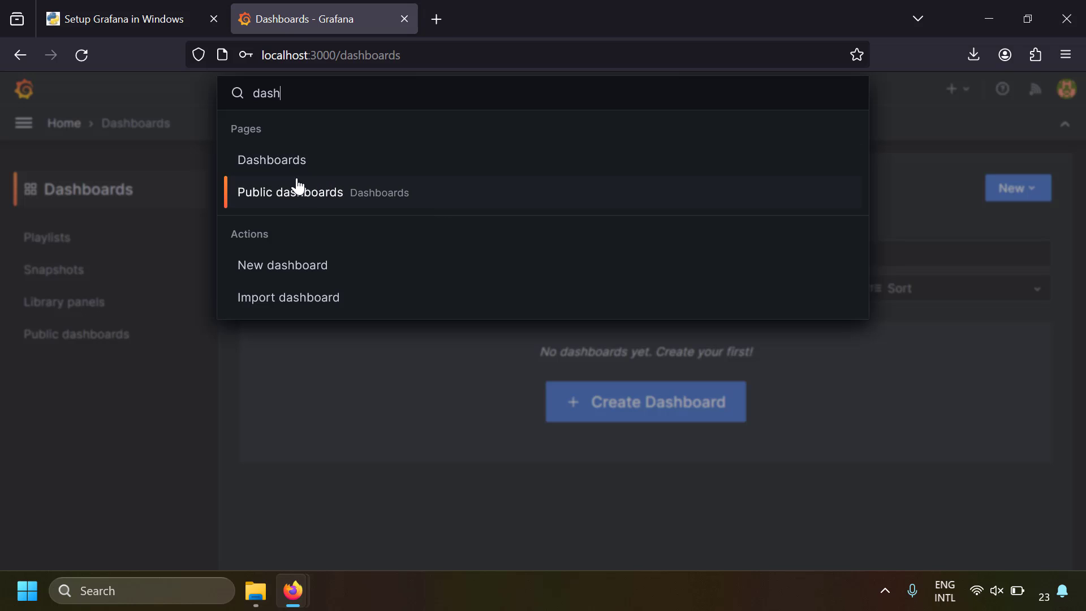
{"action": "left_click", "coordinate": [285, 168]}
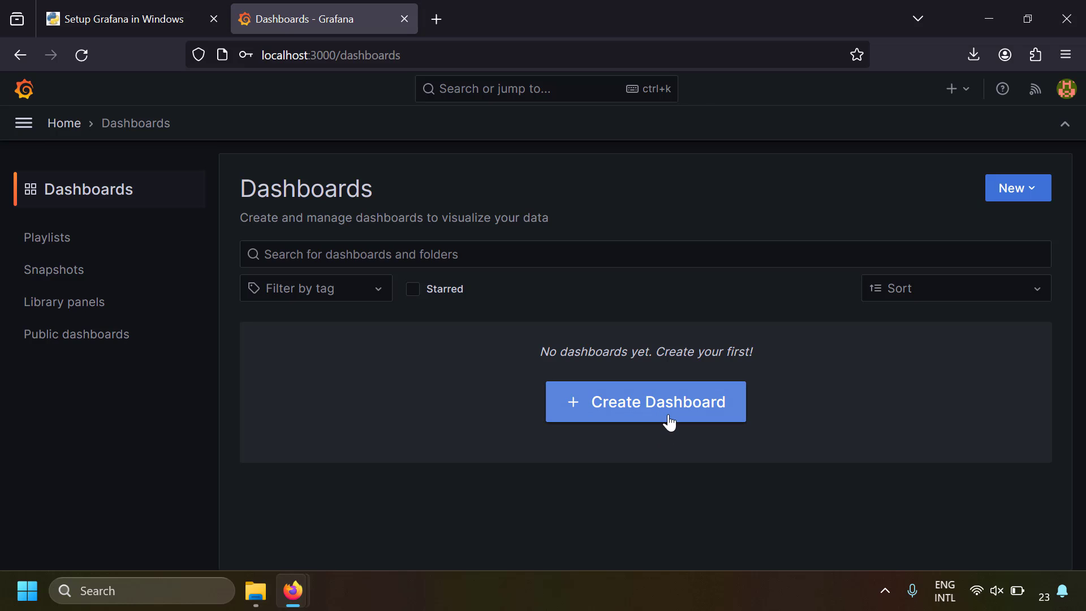
{"action": "left_click", "coordinate": [1028, 193]}
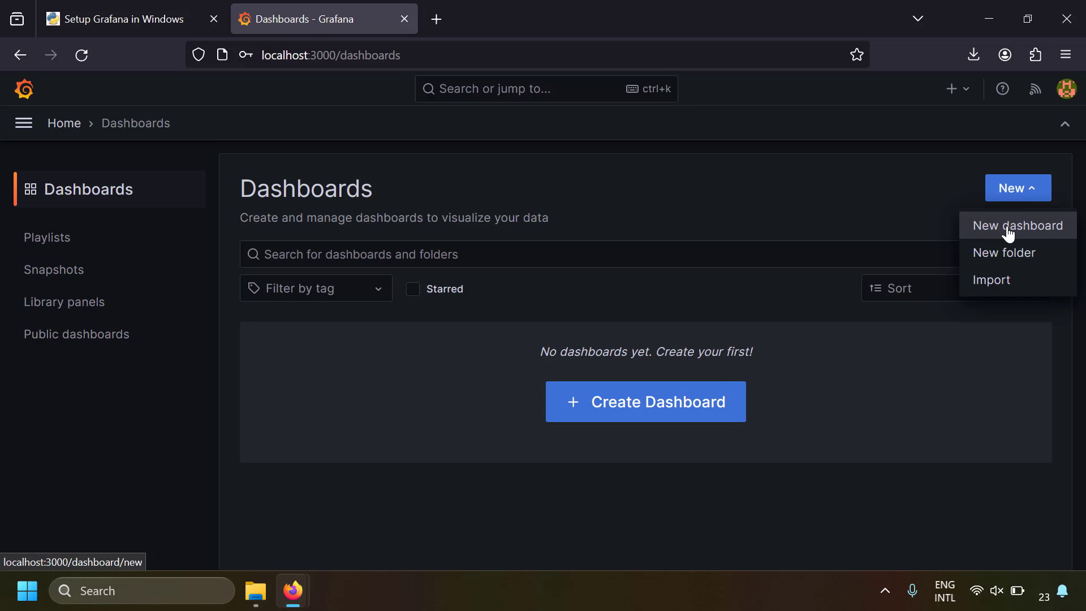
{"action": "left_click", "coordinate": [1009, 228]}
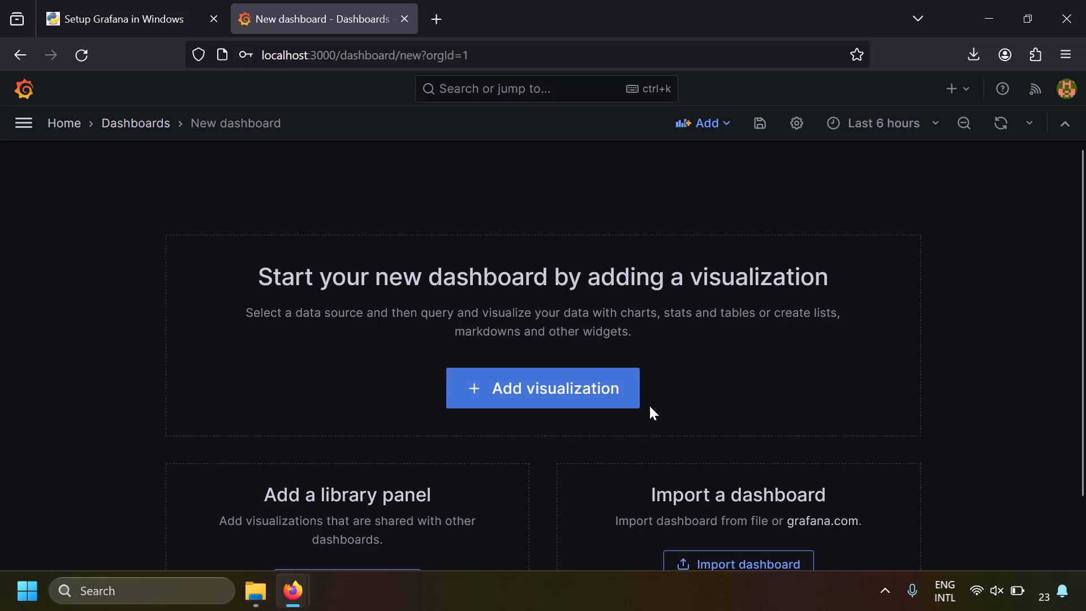
Add a visualization panel plotting the Random Walk test query as a time series.
{"action": "left_click", "coordinate": [715, 132]}
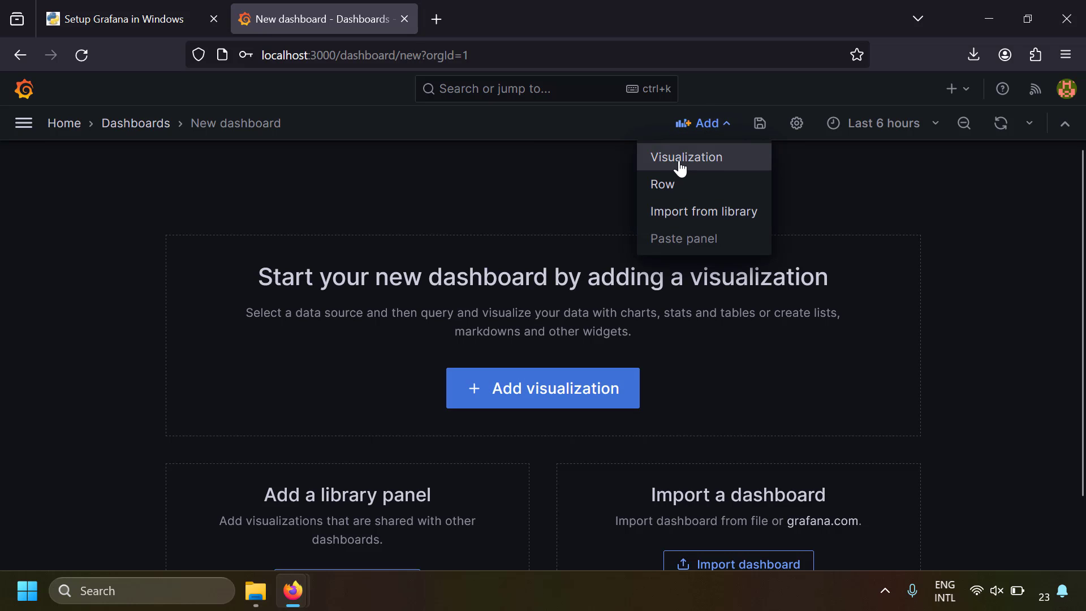
{"action": "left_click", "coordinate": [679, 169]}
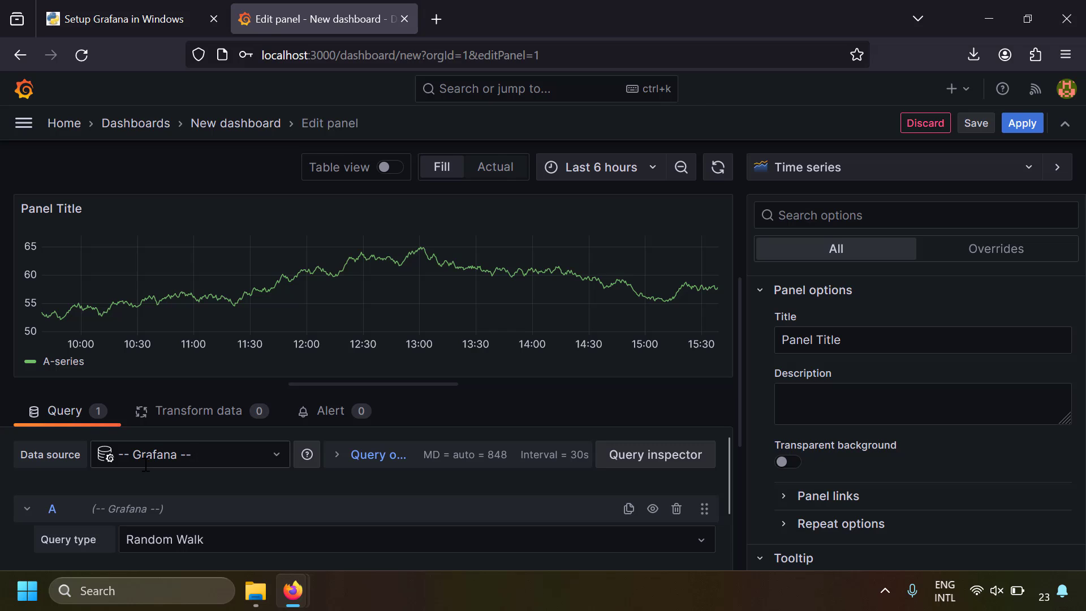
{"action": "scroll", "coordinate": [52, 474], "scroll_direction": "down", "scroll_amount": 2}
{"action": "scroll", "coordinate": [49, 481], "scroll_direction": "up", "scroll_amount": 2}
{"action": "scroll", "coordinate": [32, 485], "scroll_direction": "down", "scroll_amount": 2}
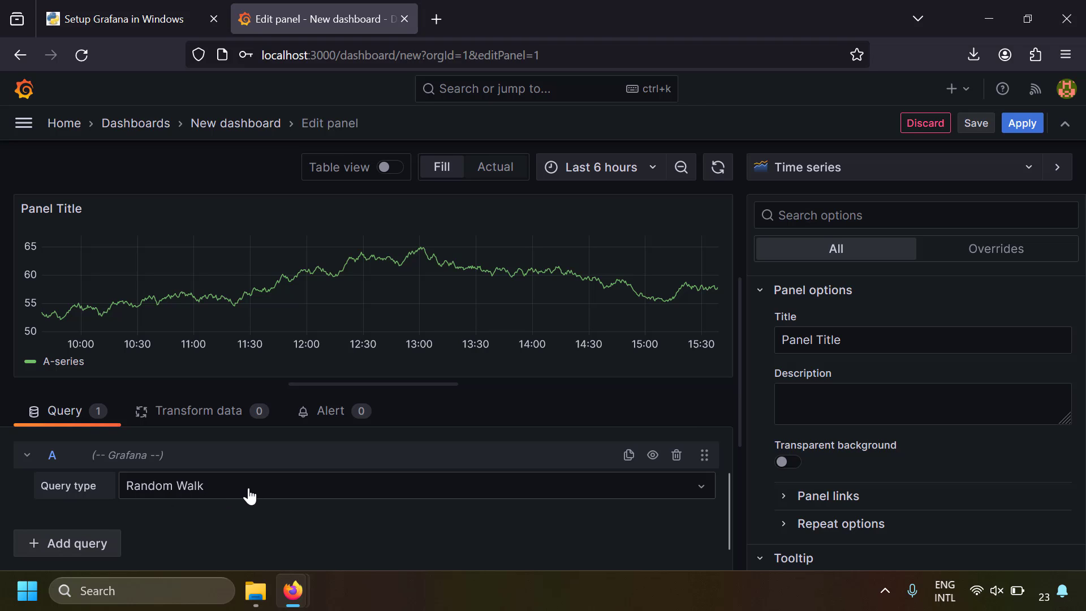
{"action": "scroll", "coordinate": [317, 521], "scroll_direction": "up", "scroll_amount": 1}
{"action": "scroll", "coordinate": [321, 517], "scroll_direction": "down", "scroll_amount": 1}
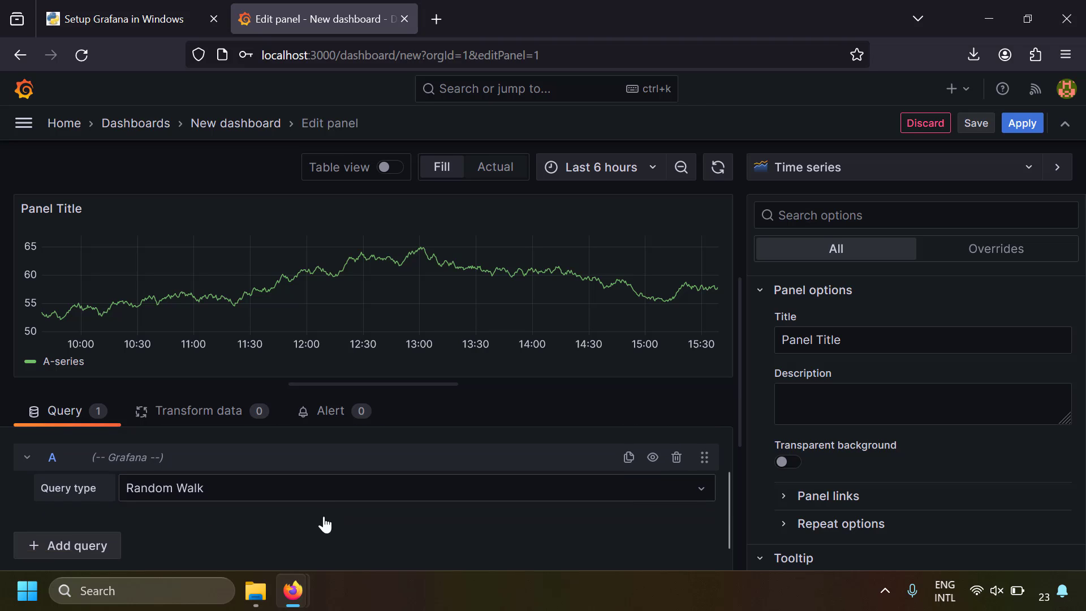
Duplicate query A into a second Random Walk query B and rerun to plot both series.
{"action": "left_click", "coordinate": [628, 455]}
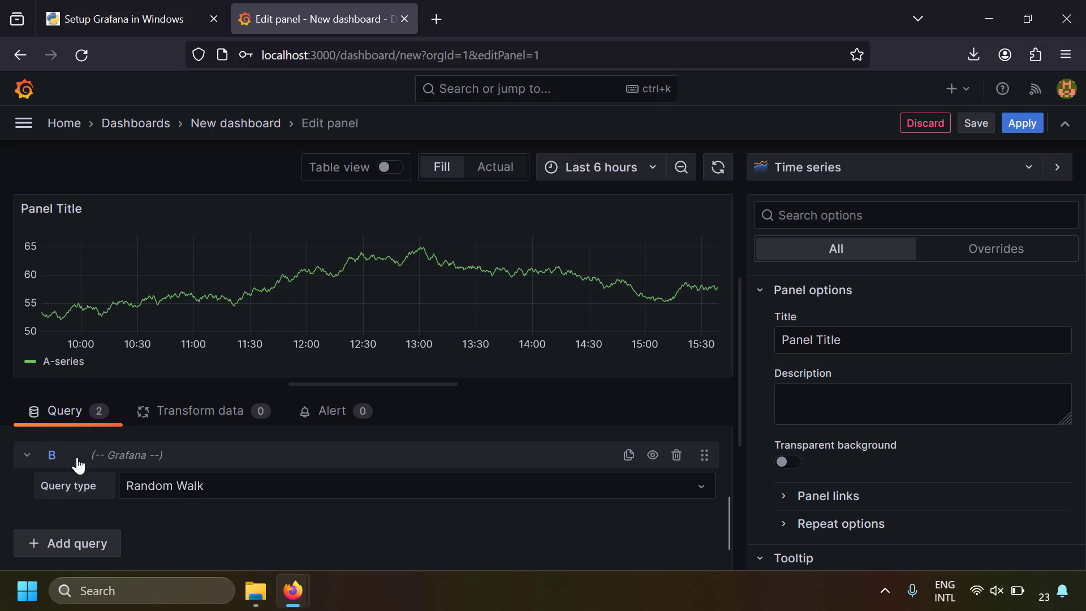
{"action": "left_click", "coordinate": [723, 171]}
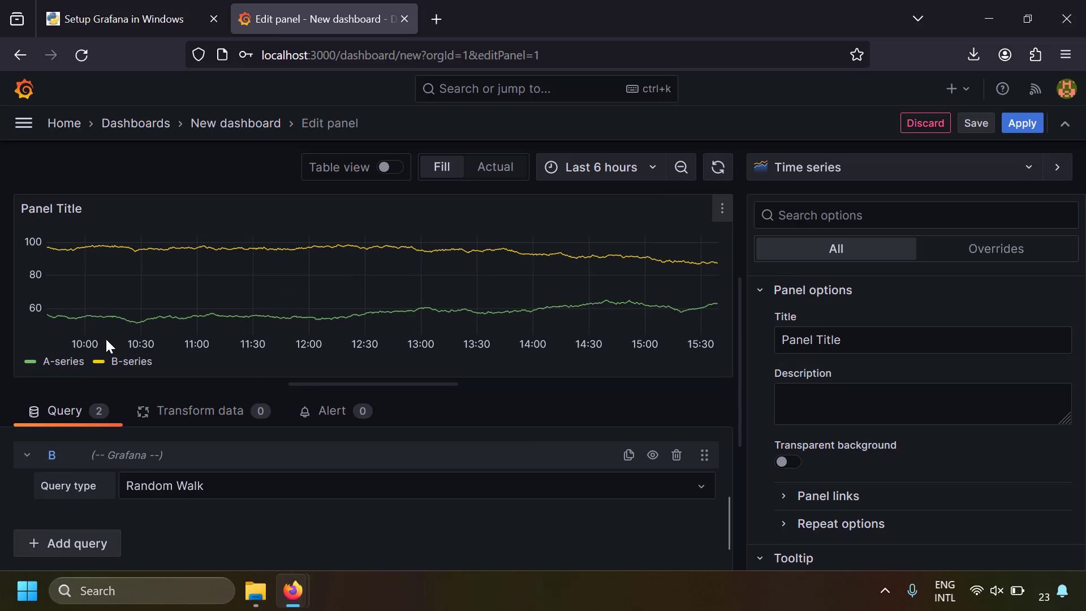
{"action": "scroll", "coordinate": [411, 492], "scroll_direction": "up", "scroll_amount": 3}
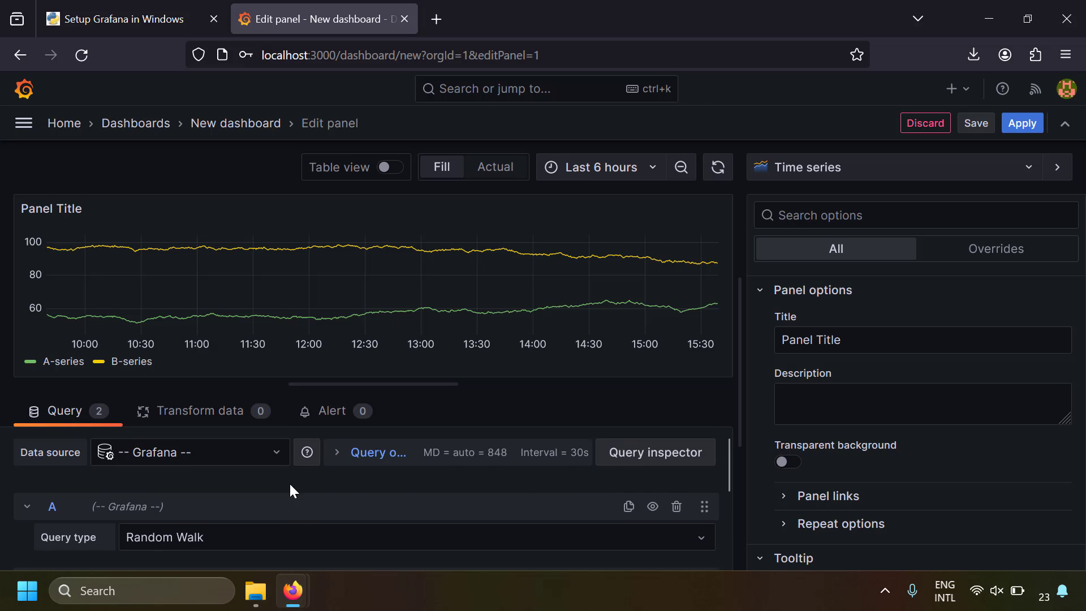
{"action": "scroll", "coordinate": [289, 486], "scroll_direction": "down", "scroll_amount": 3}
{"action": "scroll", "coordinate": [271, 516], "scroll_direction": "up", "scroll_amount": 3}
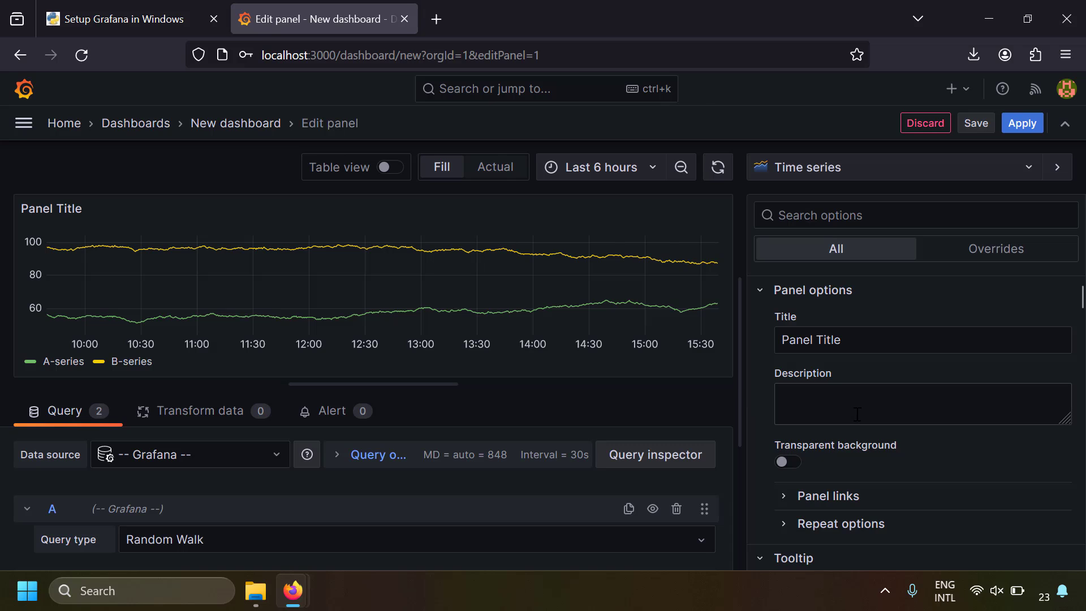
{"action": "scroll", "coordinate": [858, 424], "scroll_direction": "down", "scroll_amount": 4}
{"action": "scroll", "coordinate": [858, 425], "scroll_direction": "down", "scroll_amount": 2}
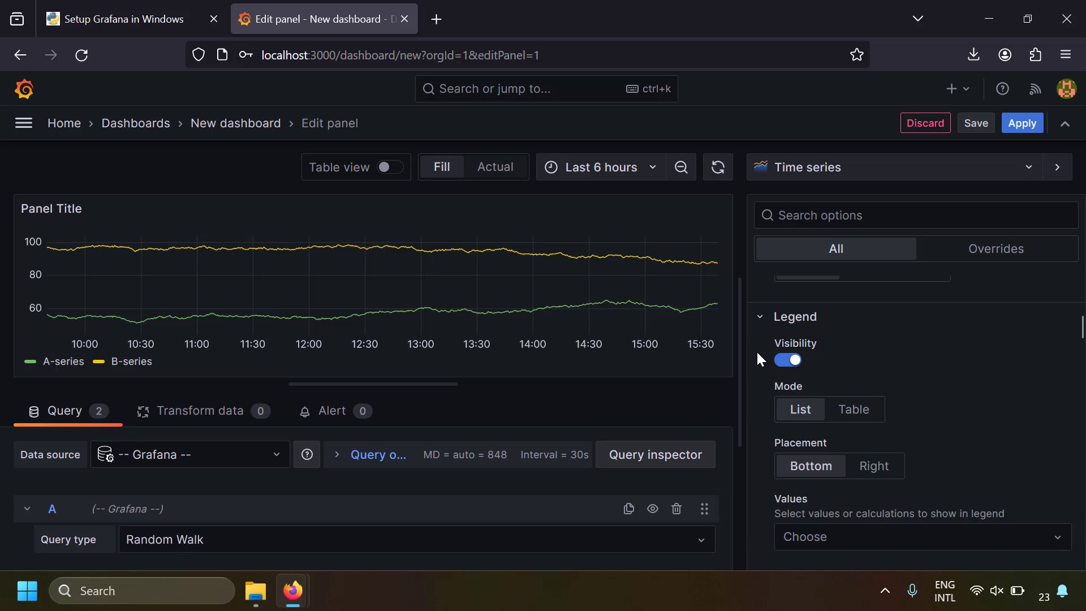
Show the legend in Table mode placed at the Bottom of the chart.
{"action": "left_click", "coordinate": [788, 360]}
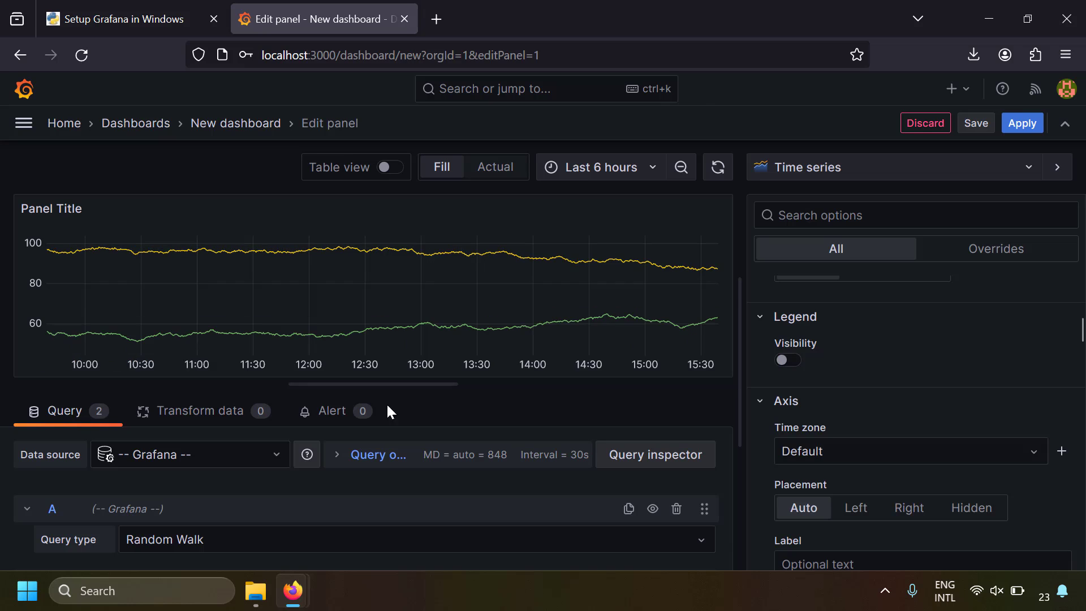
{"action": "left_click", "coordinate": [780, 363]}
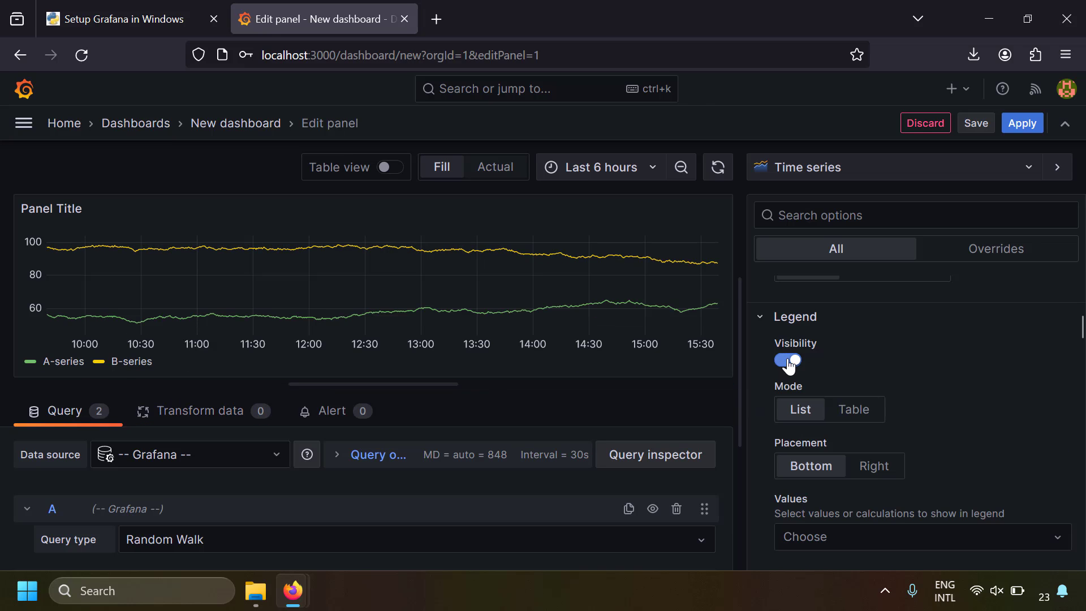
{"action": "left_click", "coordinate": [856, 412]}
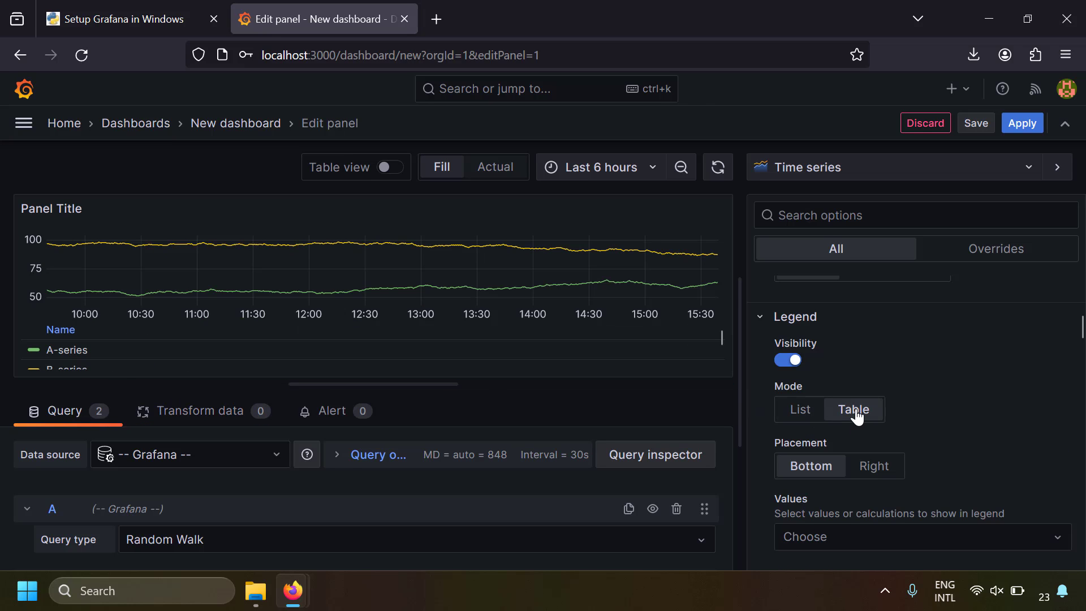
{"action": "left_click", "coordinate": [873, 467]}
{"action": "left_click", "coordinate": [797, 463]}
{"action": "scroll", "coordinate": [941, 430], "scroll_direction": "down", "scroll_amount": 1}
{"action": "scroll", "coordinate": [942, 430], "scroll_direction": "down", "scroll_amount": 10}
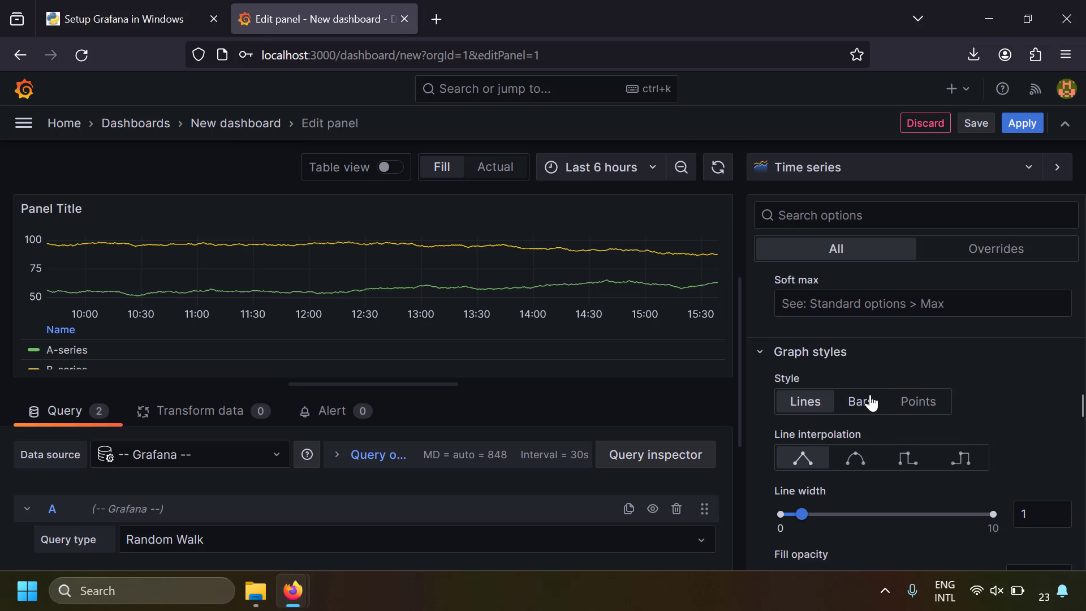
Adjust the line width and fill under the lines with an Opacity gradient and higher fill opacity.
{"action": "left_click_drag", "start_coordinate": [801, 465], "coordinate": [779, 532]}
{"action": "scroll", "coordinate": [809, 512], "scroll_direction": "down", "scroll_amount": 5}
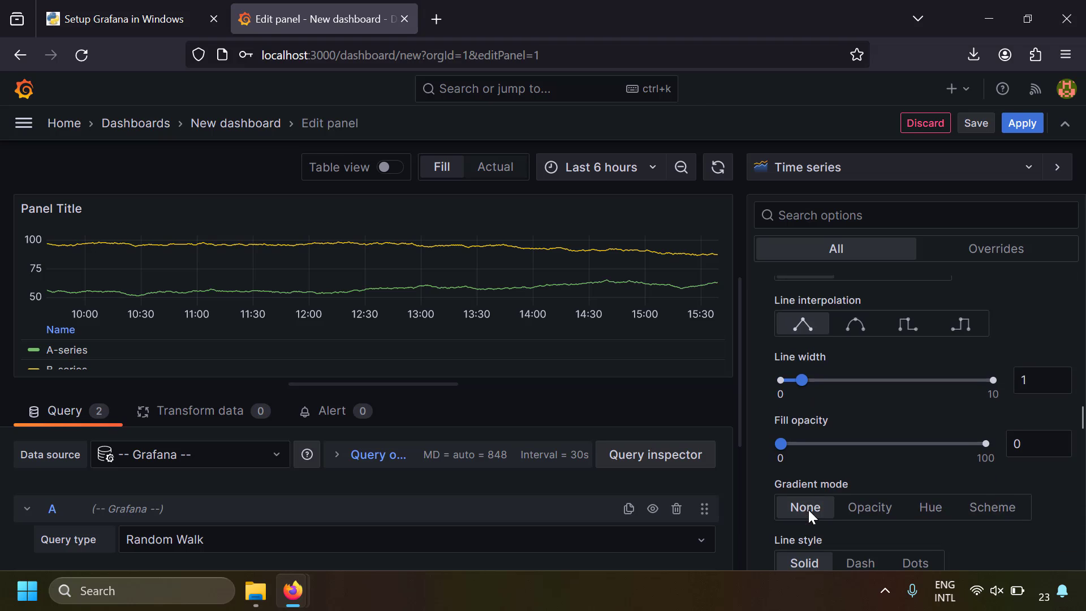
{"action": "left_click", "coordinate": [882, 432]}
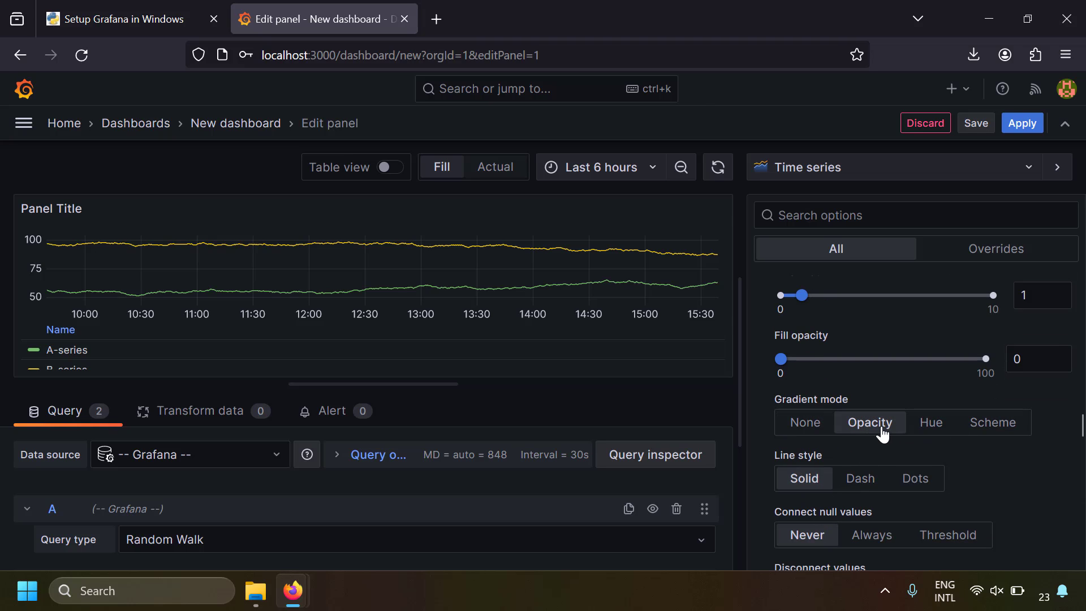
{"action": "left_click_drag", "start_coordinate": [781, 359], "coordinate": [860, 362]}
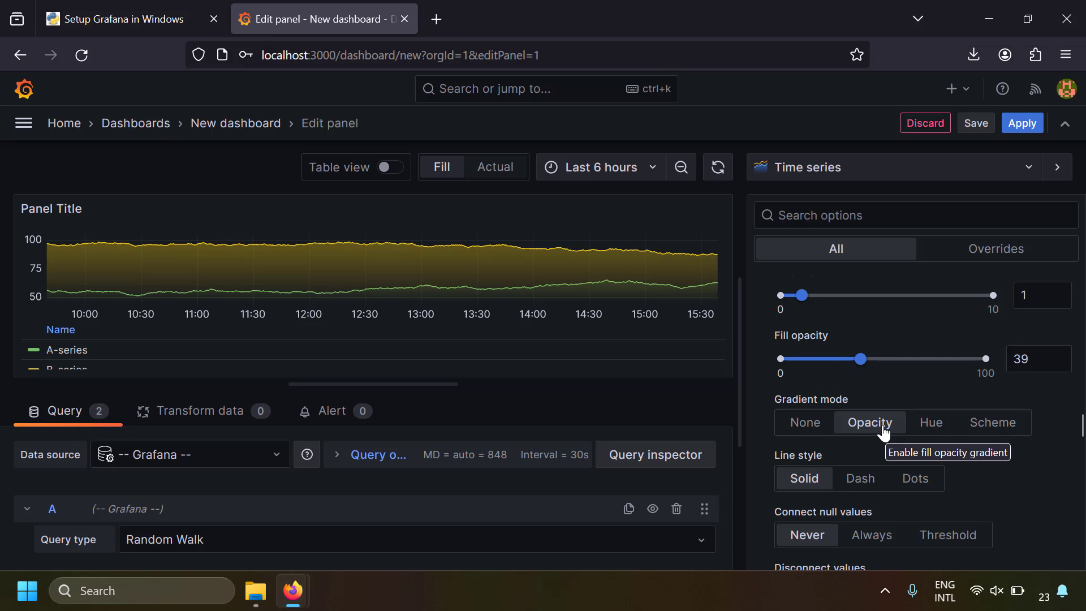
{"action": "scroll", "coordinate": [880, 436], "scroll_direction": "down", "scroll_amount": 2}
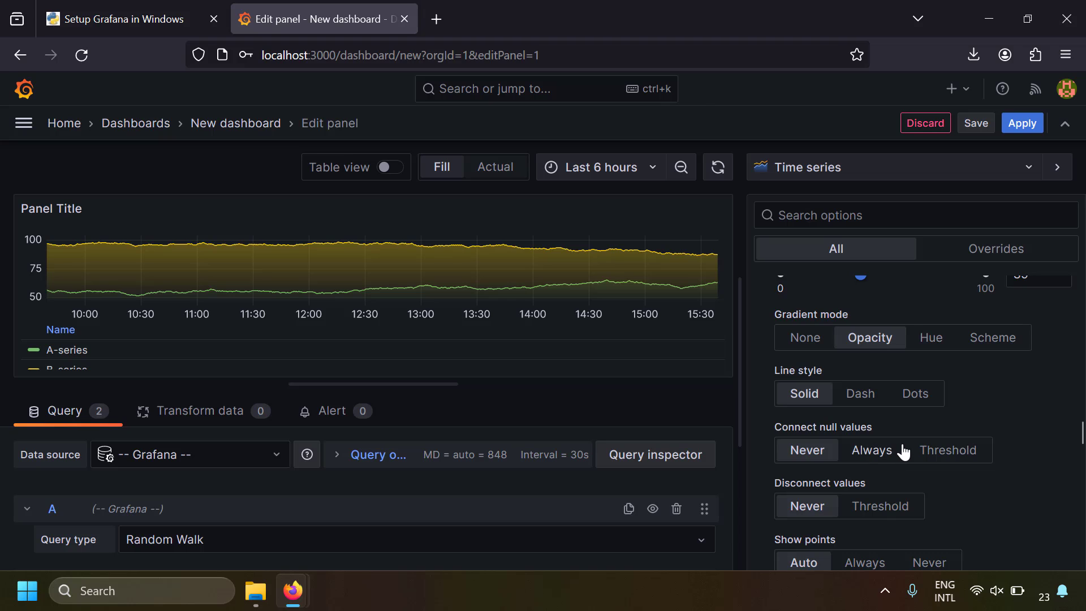
{"action": "scroll", "coordinate": [902, 450], "scroll_direction": "up", "scroll_amount": 2}
{"action": "scroll", "coordinate": [903, 451], "scroll_direction": "down", "scroll_amount": 6}
Set Stack series to Normal, after briefly trying 100% stacking.
{"action": "left_click", "coordinate": [874, 433]}
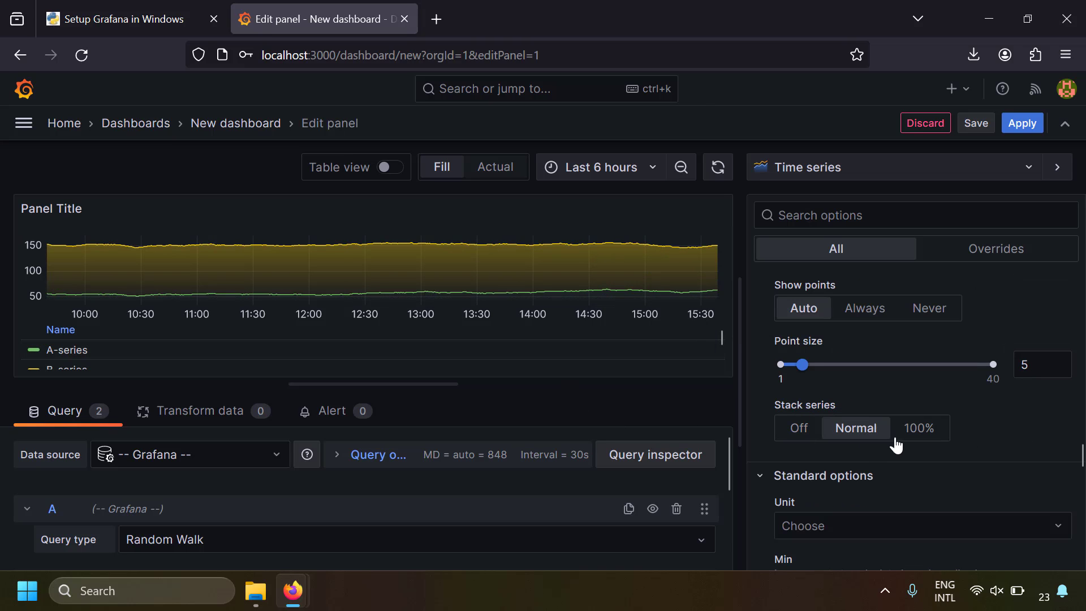
{"action": "left_click", "coordinate": [918, 431]}
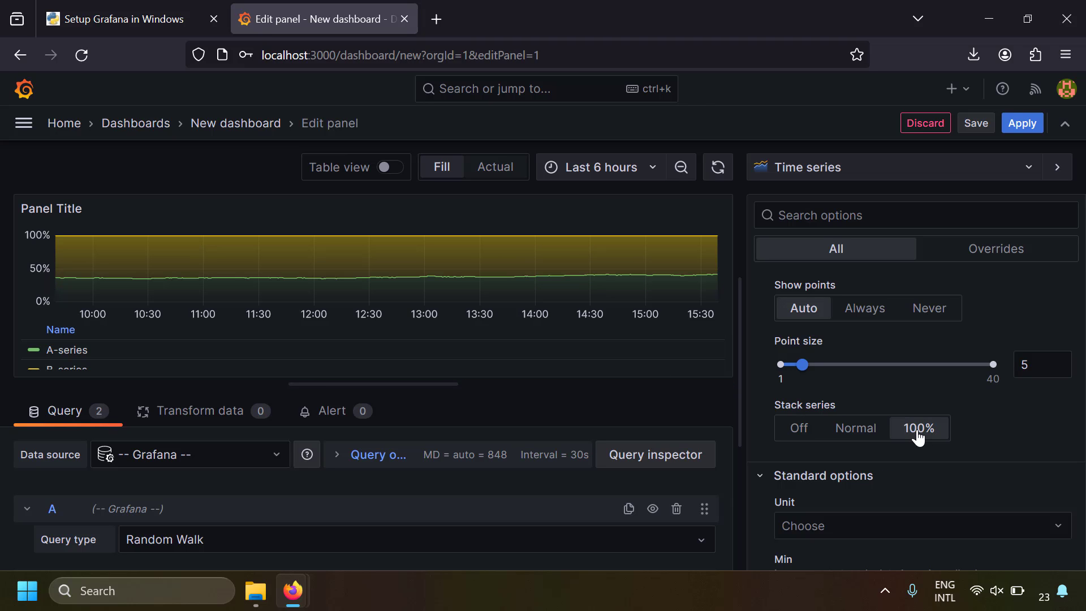
{"action": "left_click", "coordinate": [858, 435]}
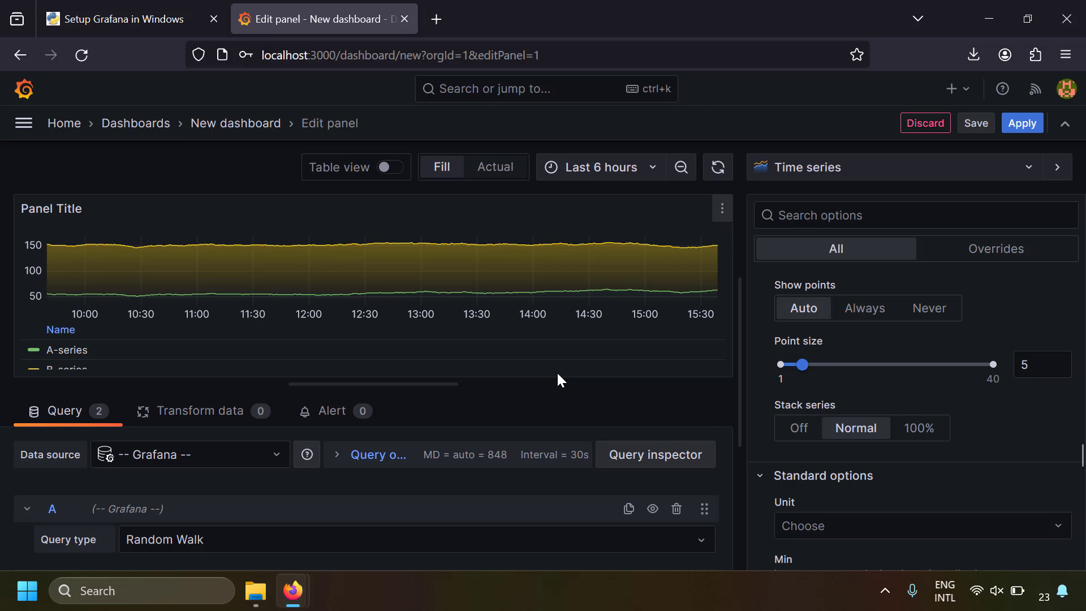
{"action": "scroll", "coordinate": [799, 429], "scroll_direction": "down", "scroll_amount": 6}
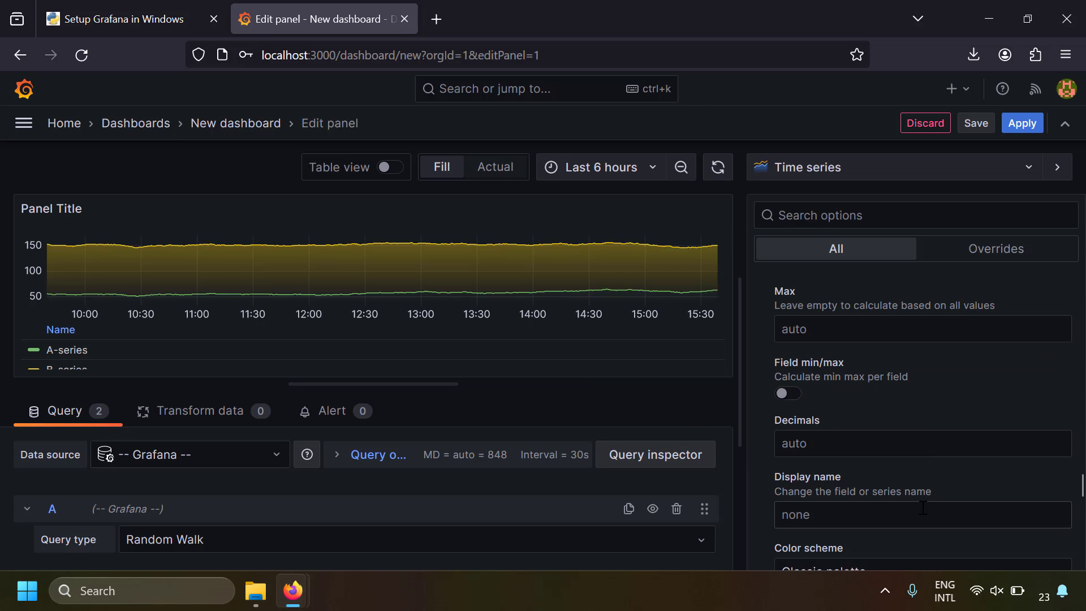
{"action": "left_click", "coordinate": [863, 216]}
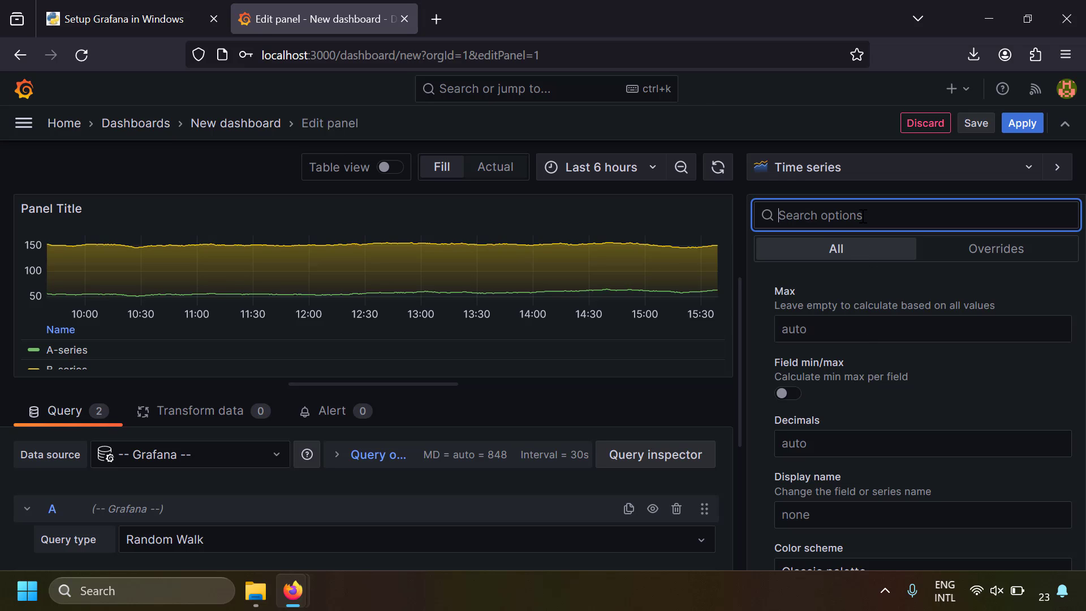
{"action": "type", "text": "colo"}
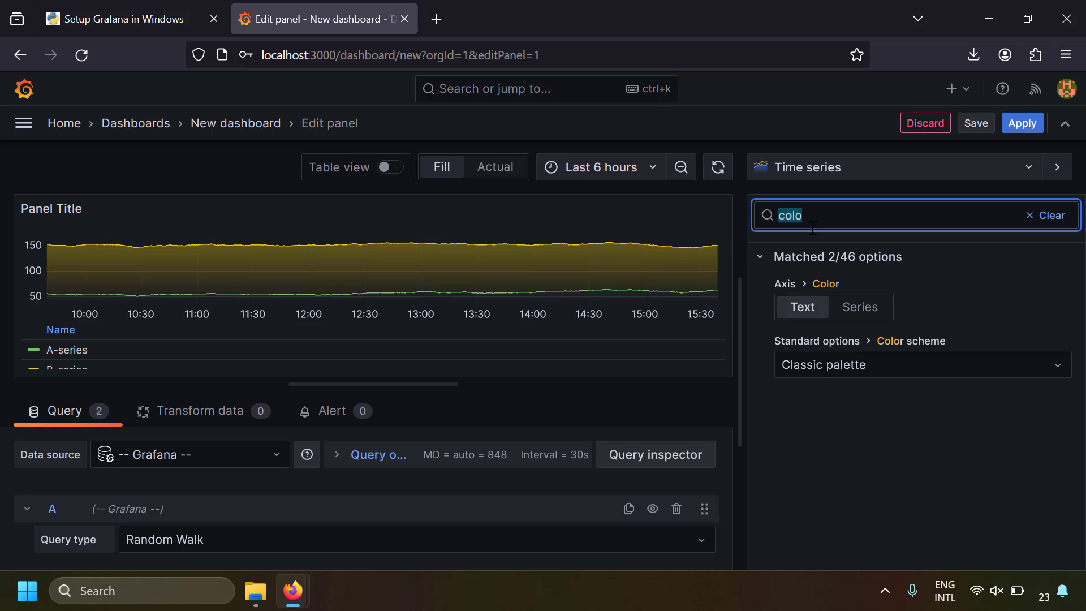
{"action": "type", "text": "width"}
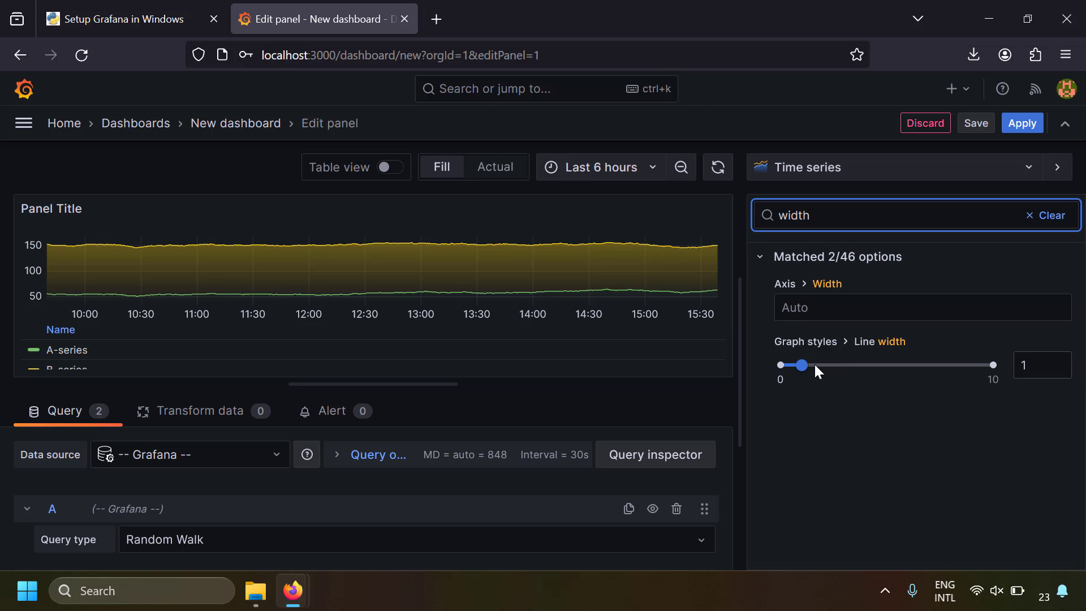
{"action": "left_click", "coordinate": [804, 366]}
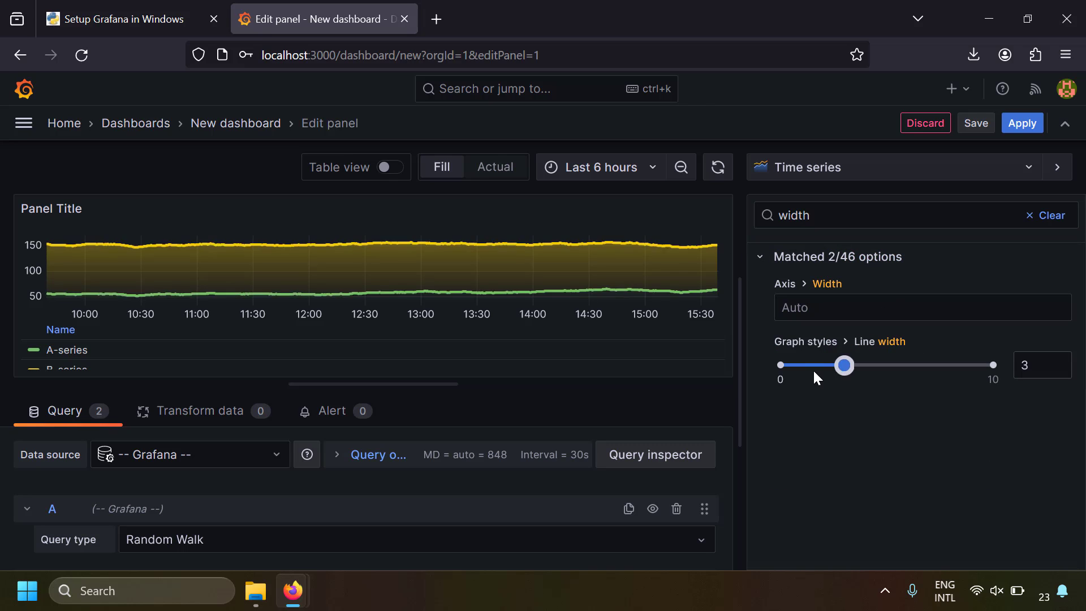
{"action": "double_click", "coordinate": [835, 214]}
{"action": "type", "text": "legen"}
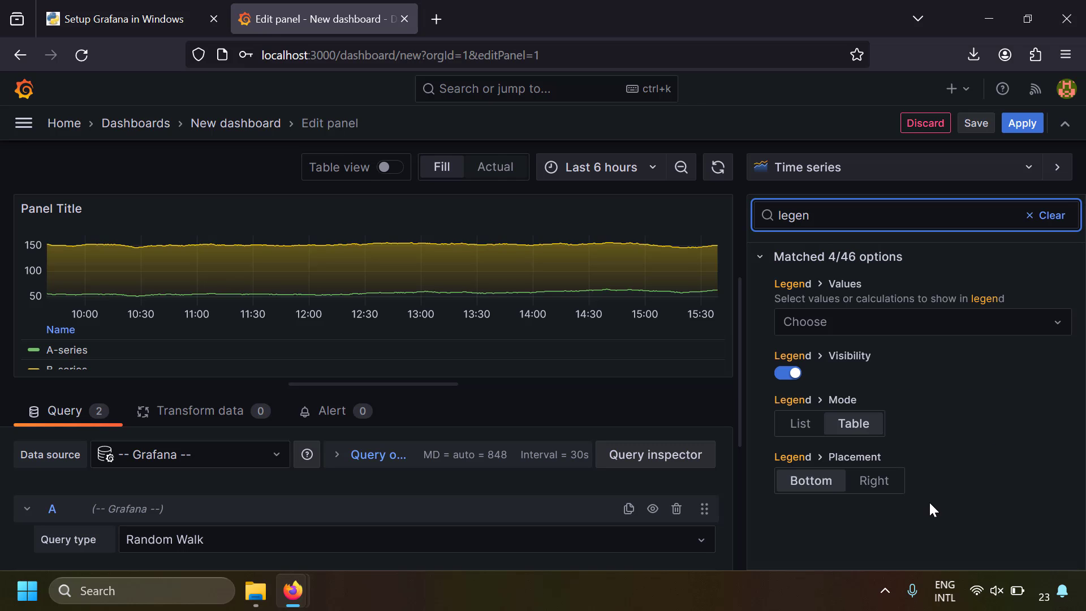
{"action": "double_click", "coordinate": [797, 225]}
{"action": "key", "text": "BackSpace"}
{"action": "scroll", "coordinate": [839, 444], "scroll_direction": "down", "scroll_amount": 4}
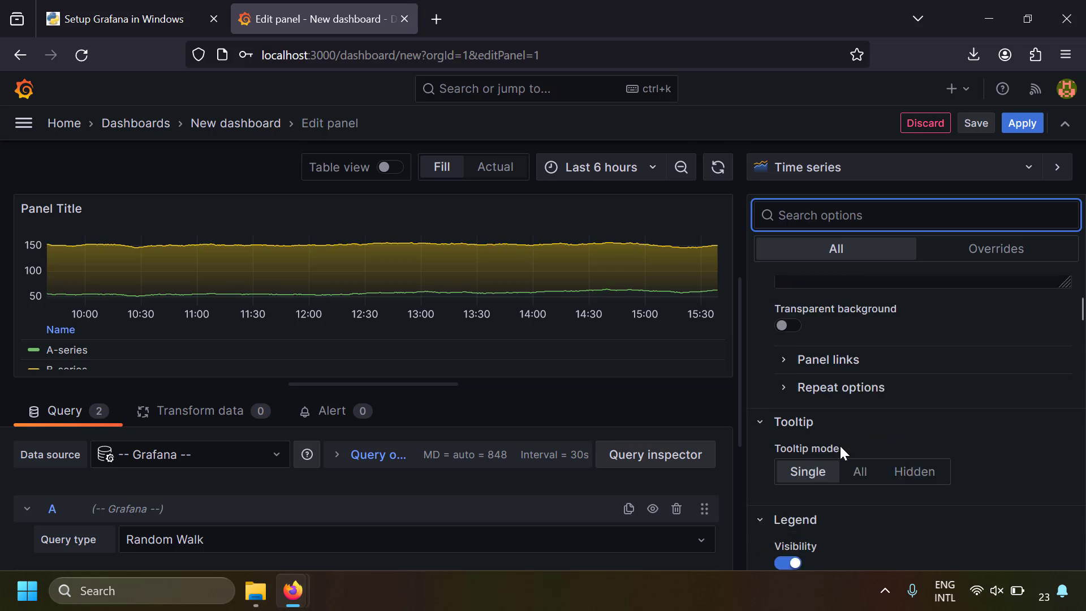
{"action": "scroll", "coordinate": [803, 425], "scroll_direction": "up", "scroll_amount": 4}
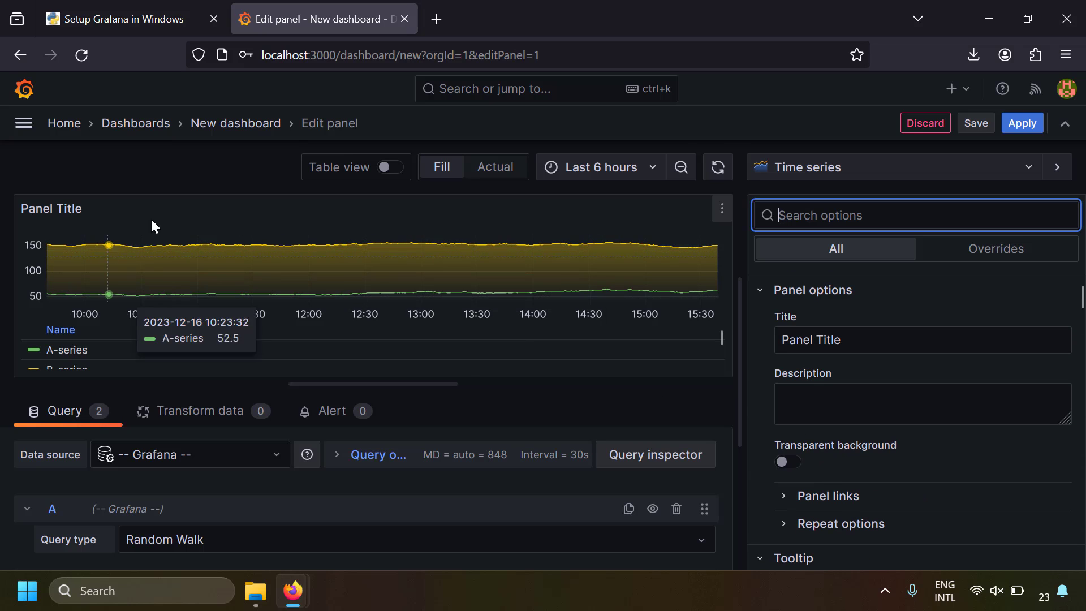
{"action": "scroll", "coordinate": [481, 396], "scroll_direction": "down", "scroll_amount": 2}
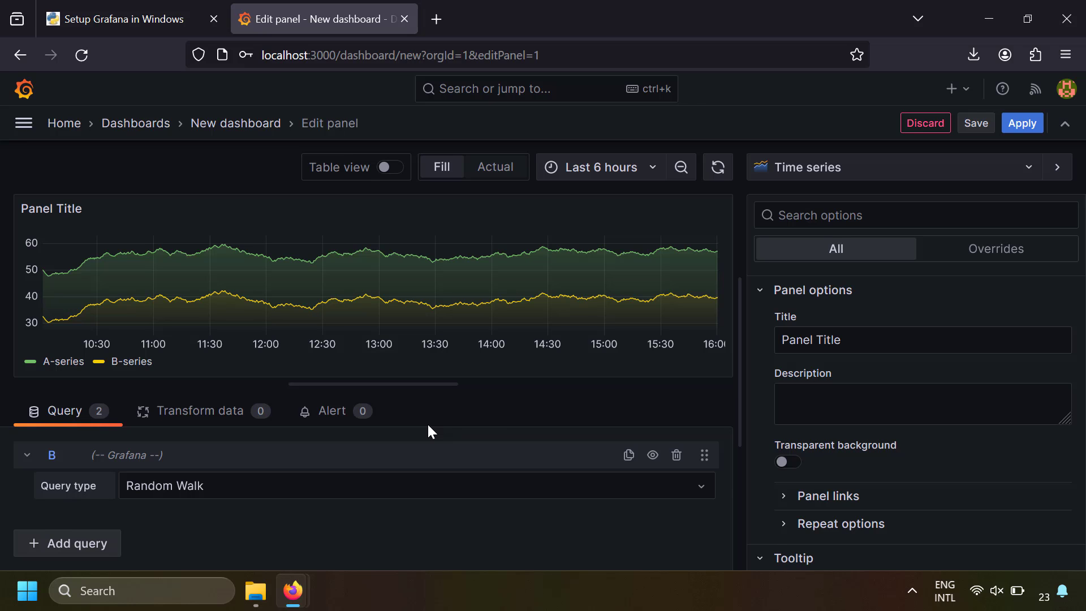
Save the dashboard as New dashboard.
{"action": "left_click", "coordinate": [977, 125]}
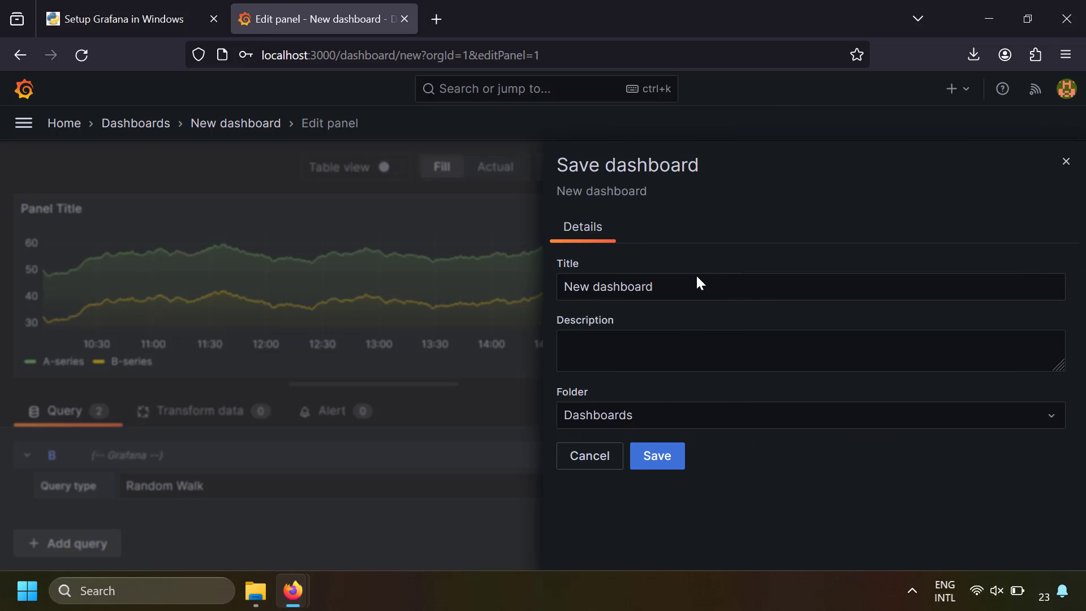
{"action": "left_click", "coordinate": [667, 467]}
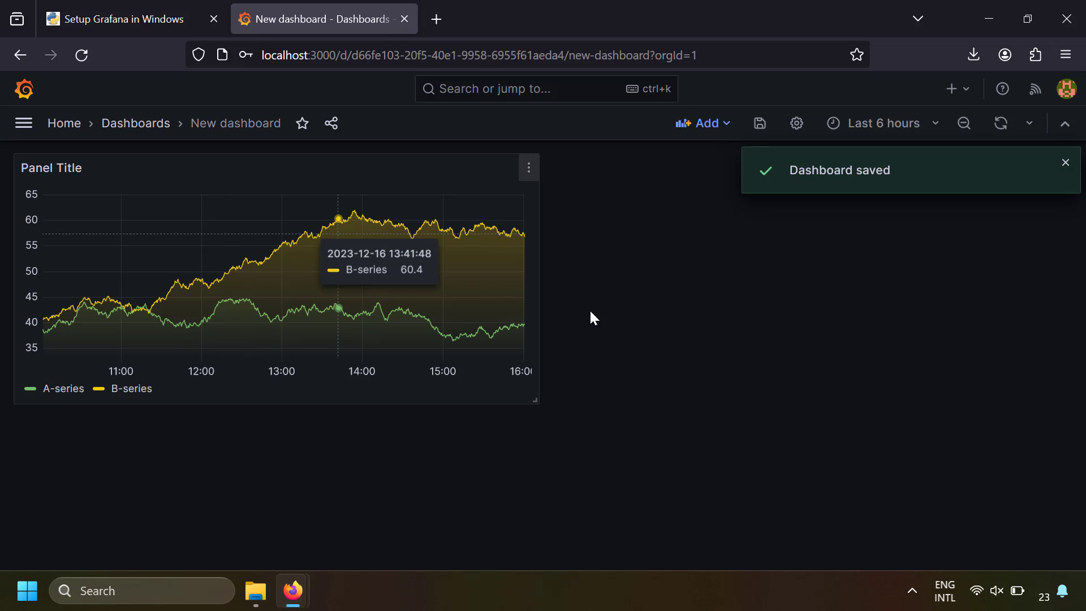
{"action": "left_click", "coordinate": [1063, 165]}
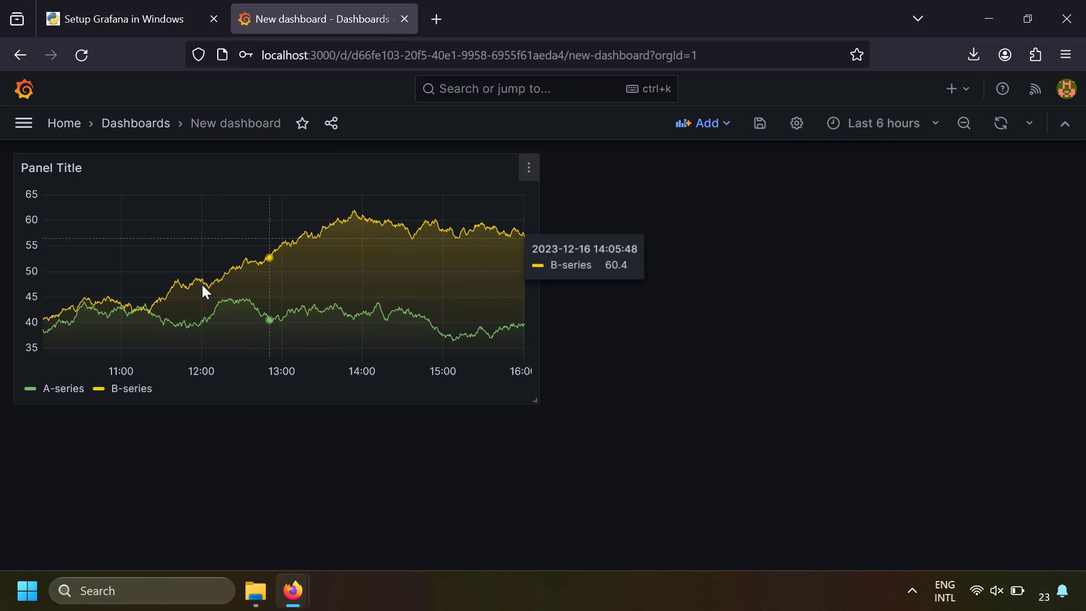
Add a second visualization panel, save the change, and return to the dashboard view.
{"action": "left_click", "coordinate": [720, 135]}
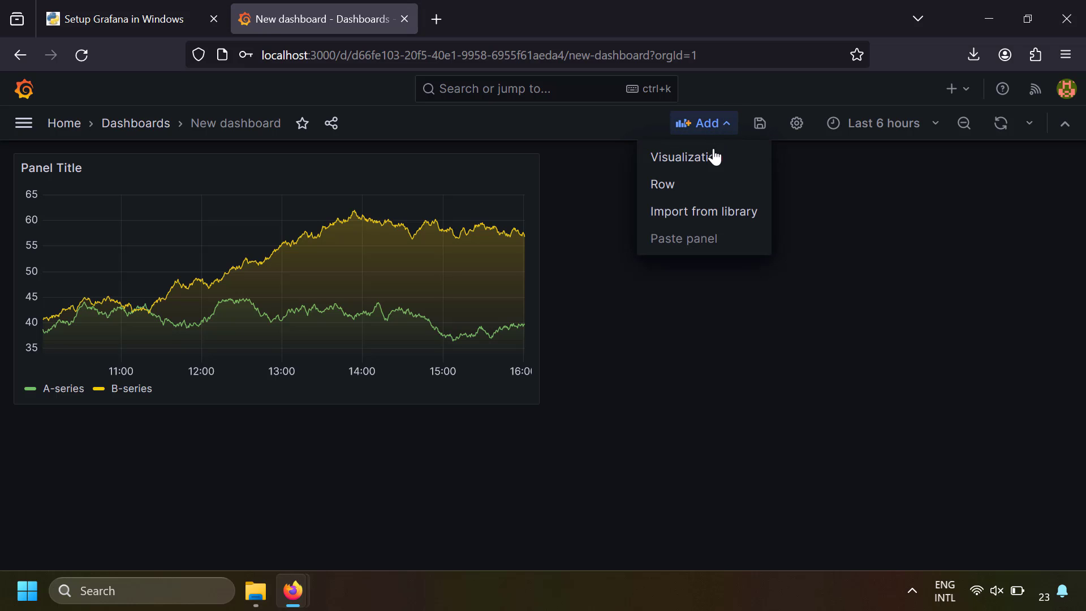
{"action": "left_click", "coordinate": [706, 159]}
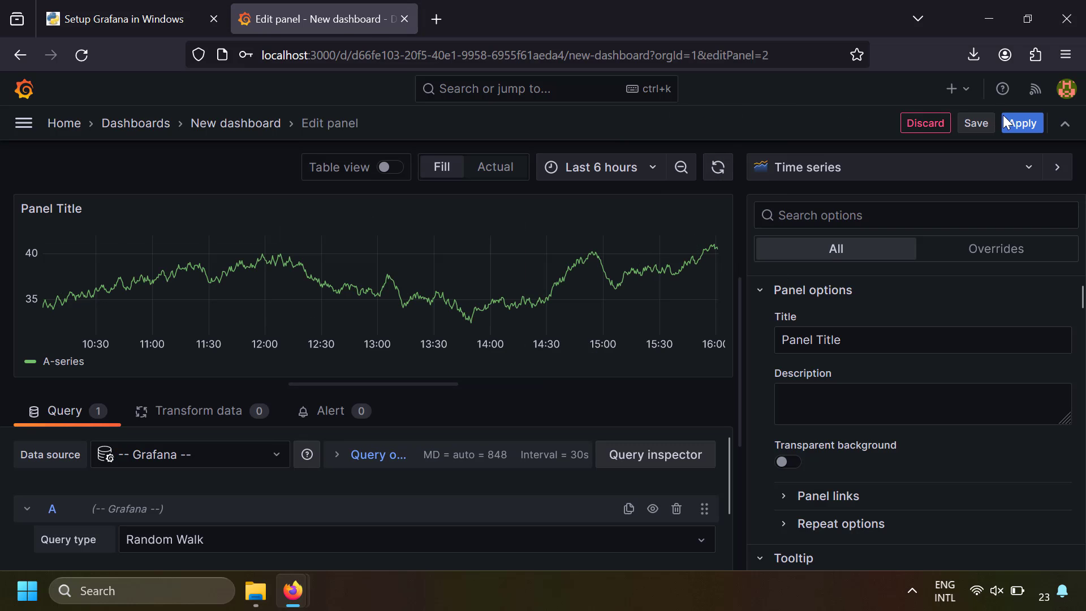
{"action": "left_click", "coordinate": [984, 127]}
{"action": "left_click", "coordinate": [659, 381]}
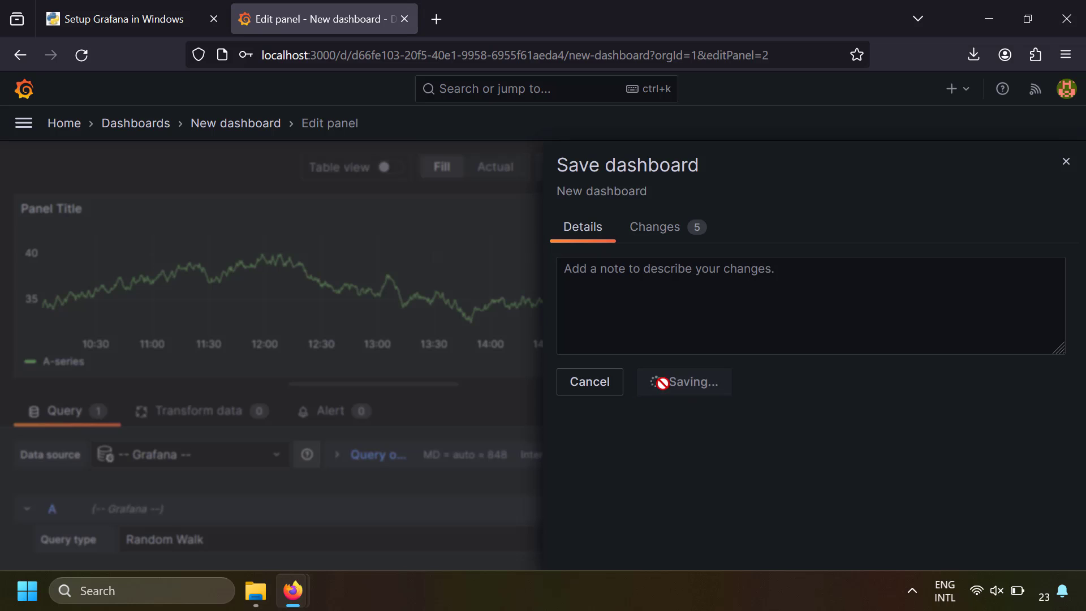
{"action": "left_click", "coordinate": [235, 124]}
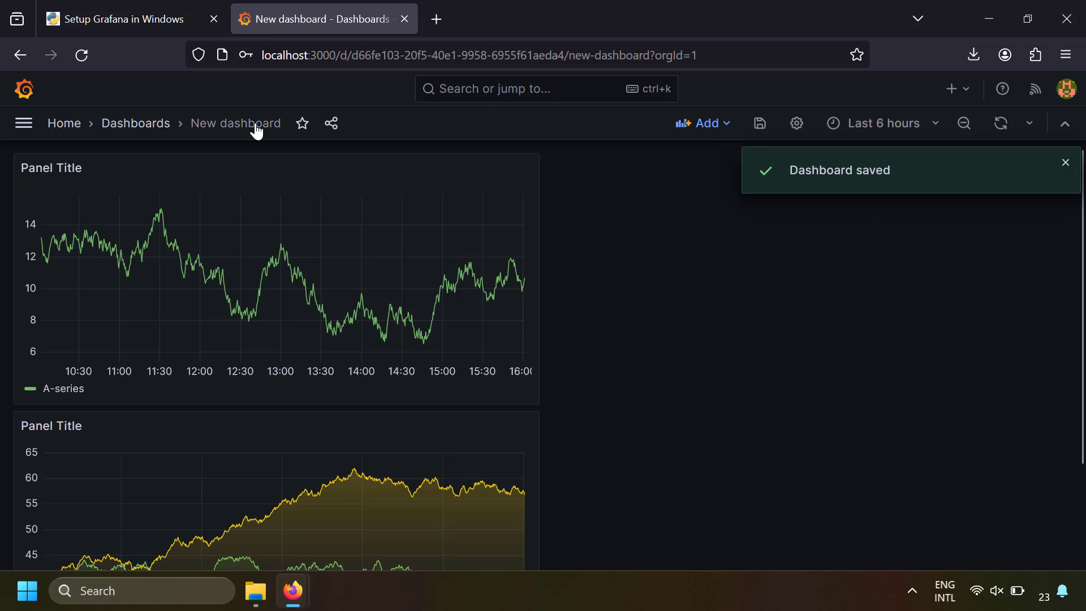
Rearrange the panels so the lower panel sits in the slot under the first, much wider and taller.
{"action": "scroll", "coordinate": [425, 368], "scroll_direction": "down", "scroll_amount": 2}
{"action": "scroll", "coordinate": [337, 349], "scroll_direction": "up", "scroll_amount": 2}
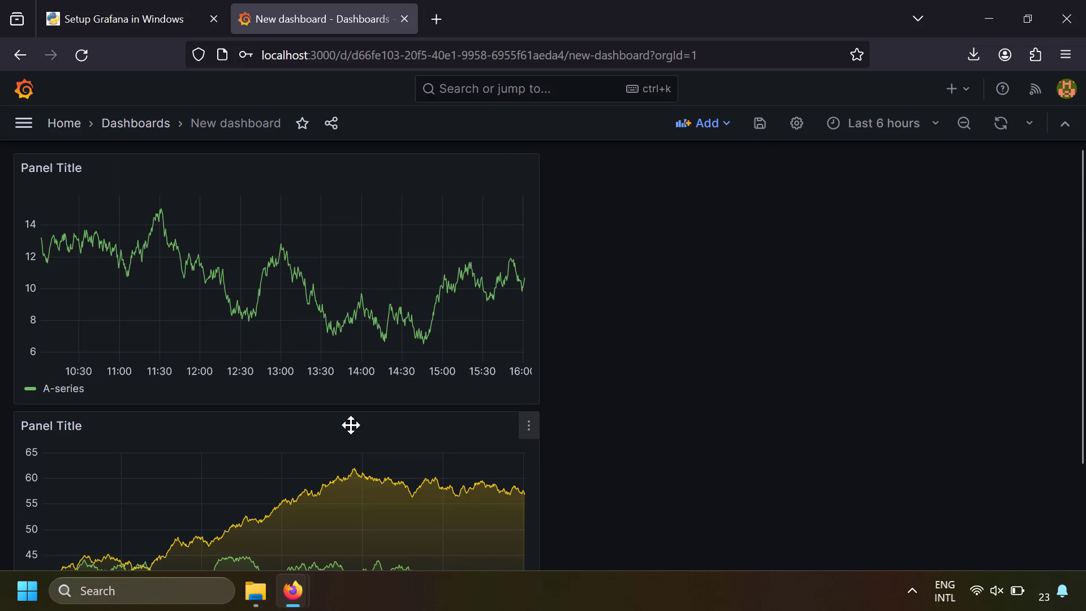
{"action": "left_click_drag", "start_coordinate": [351, 424], "coordinate": [849, 203]}
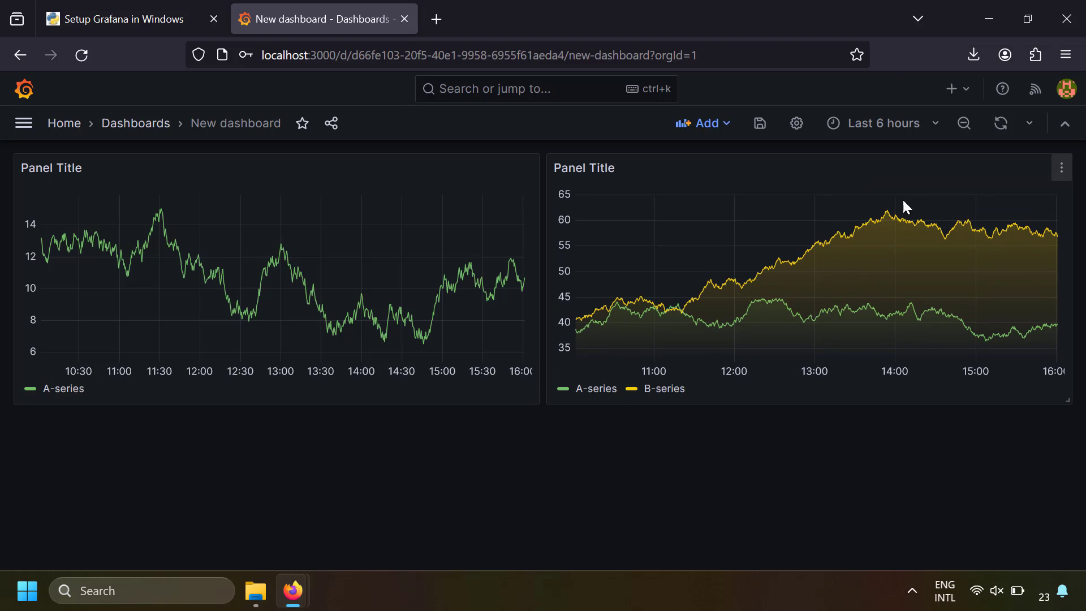
{"action": "left_click_drag", "start_coordinate": [884, 162], "coordinate": [399, 414]}
{"action": "scroll", "coordinate": [485, 480], "scroll_direction": "down", "scroll_amount": 2}
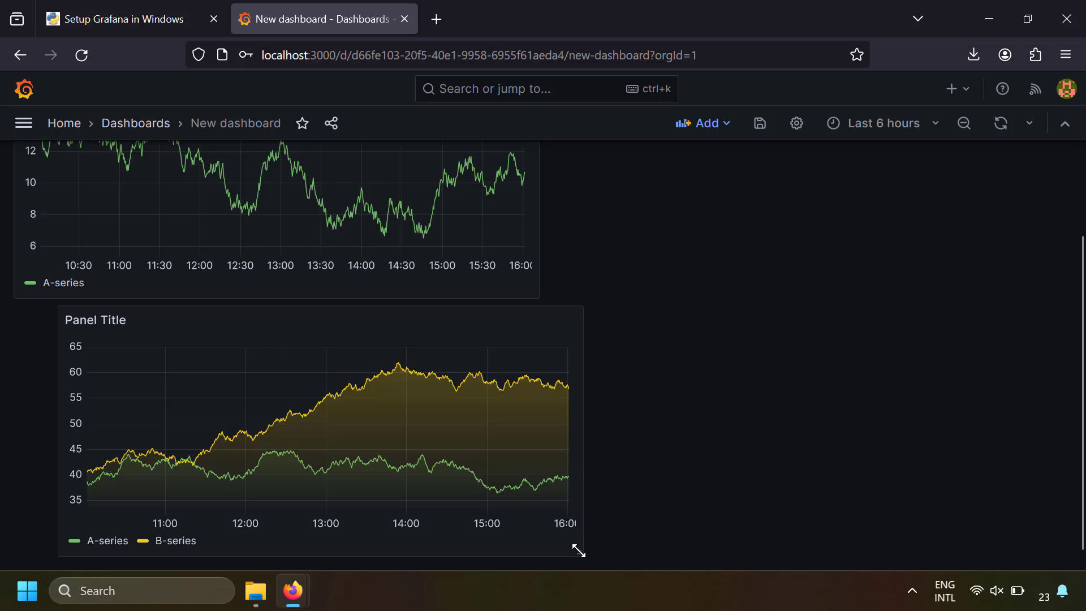
{"action": "left_click_drag", "start_coordinate": [579, 550], "coordinate": [965, 579]}
{"action": "left_click_drag", "start_coordinate": [585, 325], "coordinate": [649, 269]}
{"action": "scroll", "coordinate": [649, 270], "scroll_direction": "up", "scroll_amount": 2}
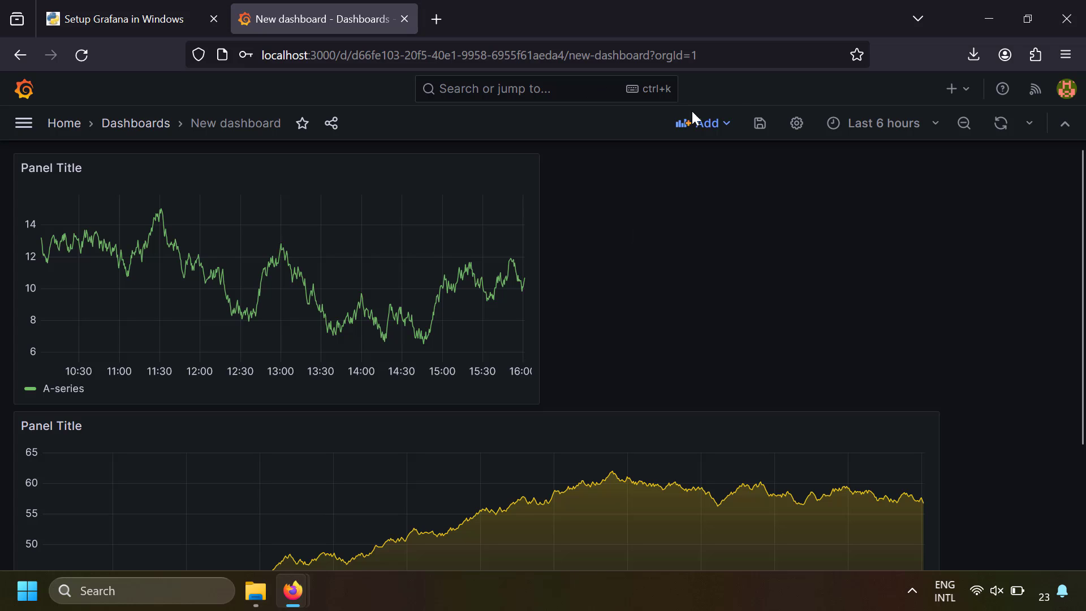
Save the dashboard and reopen New dashboard from the Dashboards list.
{"action": "left_click", "coordinate": [760, 126]}
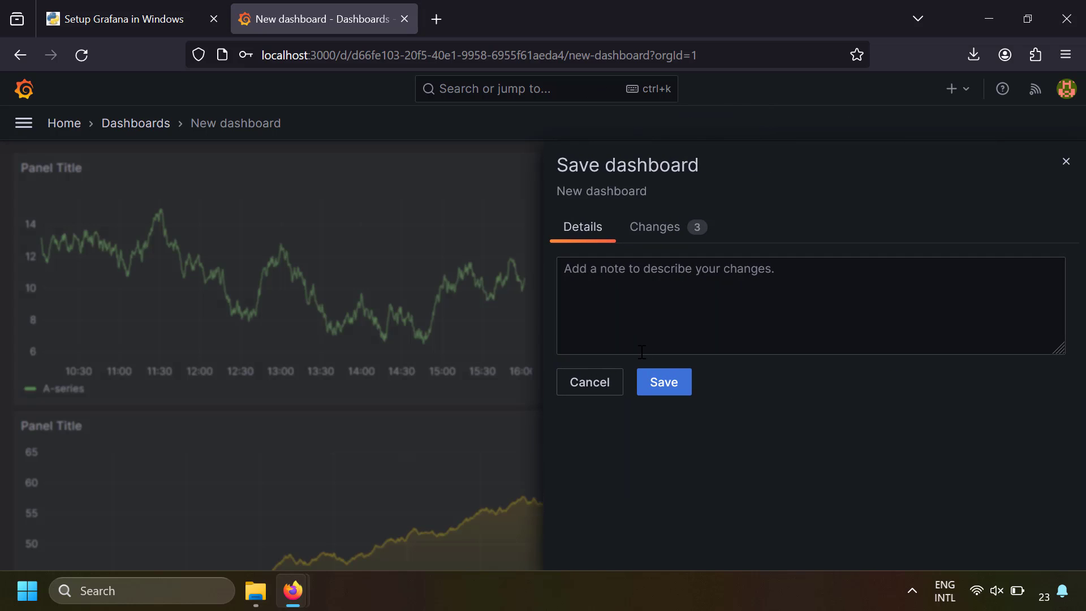
{"action": "left_click", "coordinate": [663, 382]}
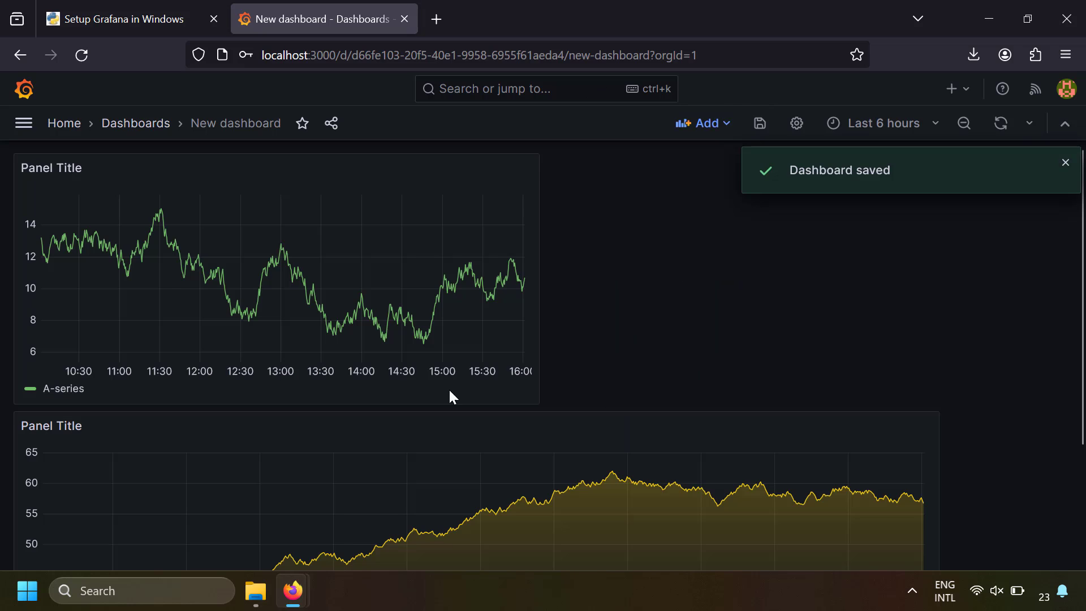
{"action": "left_click", "coordinate": [144, 128]}
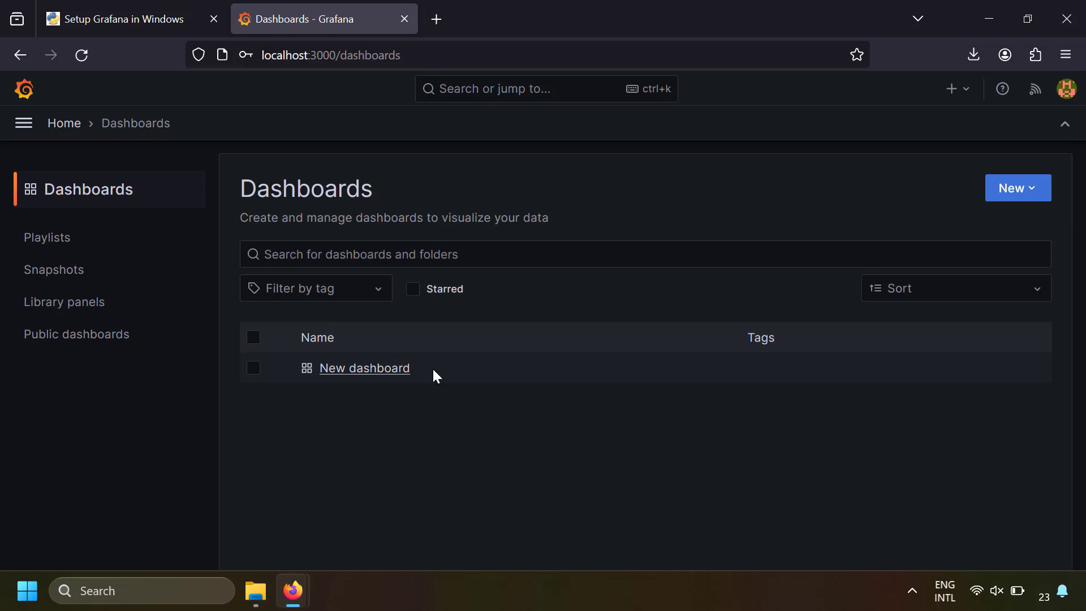
{"action": "left_click", "coordinate": [368, 371]}
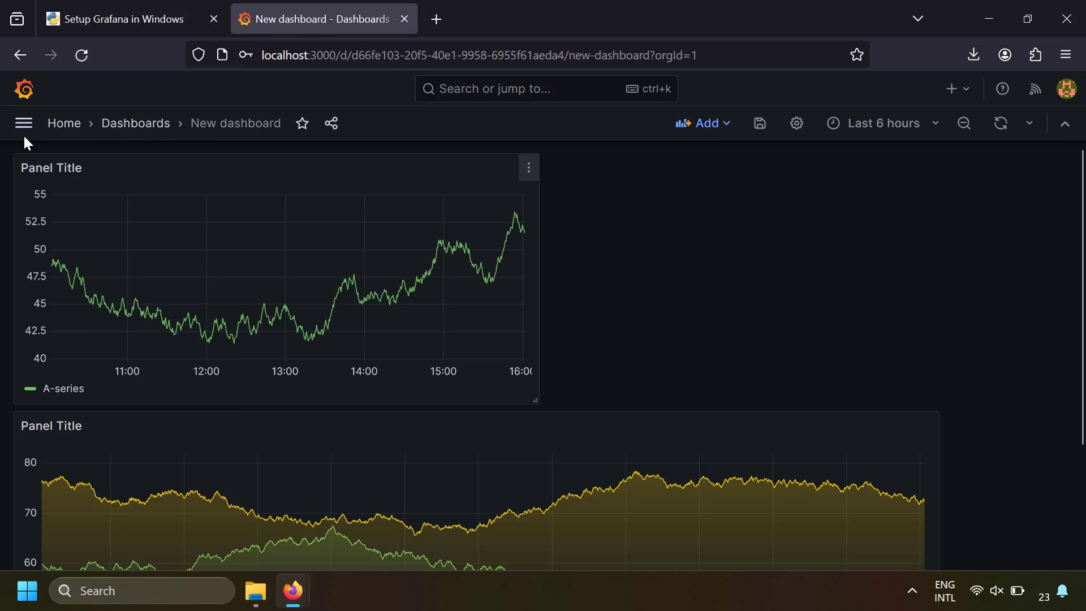
Retitle the dashboard 'My Dashboard' in its settings and save it.
{"action": "left_click", "coordinate": [798, 125]}
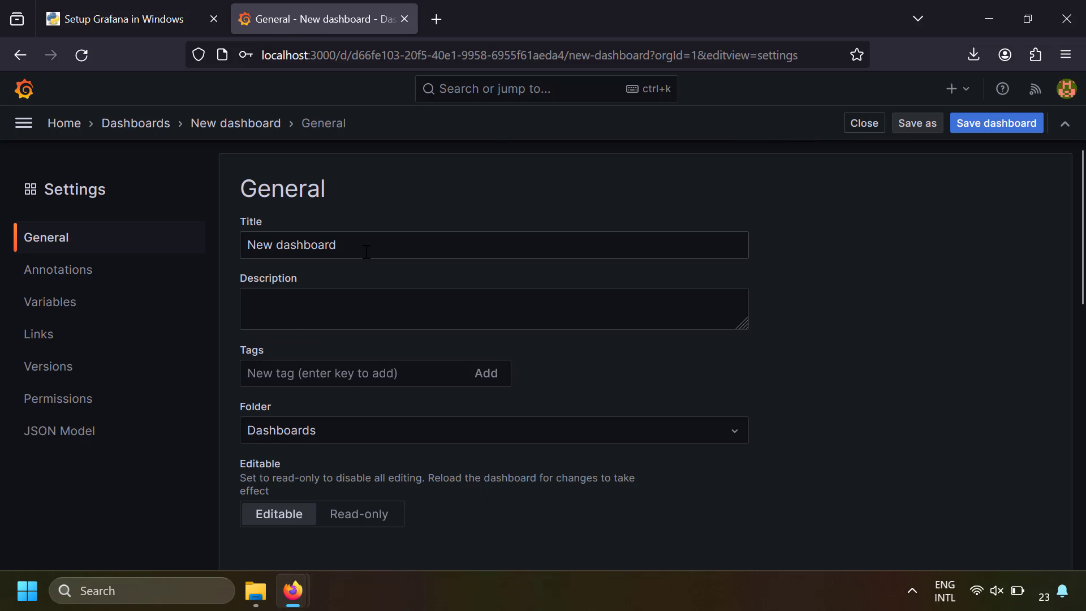
{"action": "left_click_drag", "start_coordinate": [364, 245], "coordinate": [188, 250]}
{"action": "type", "text": "My "}
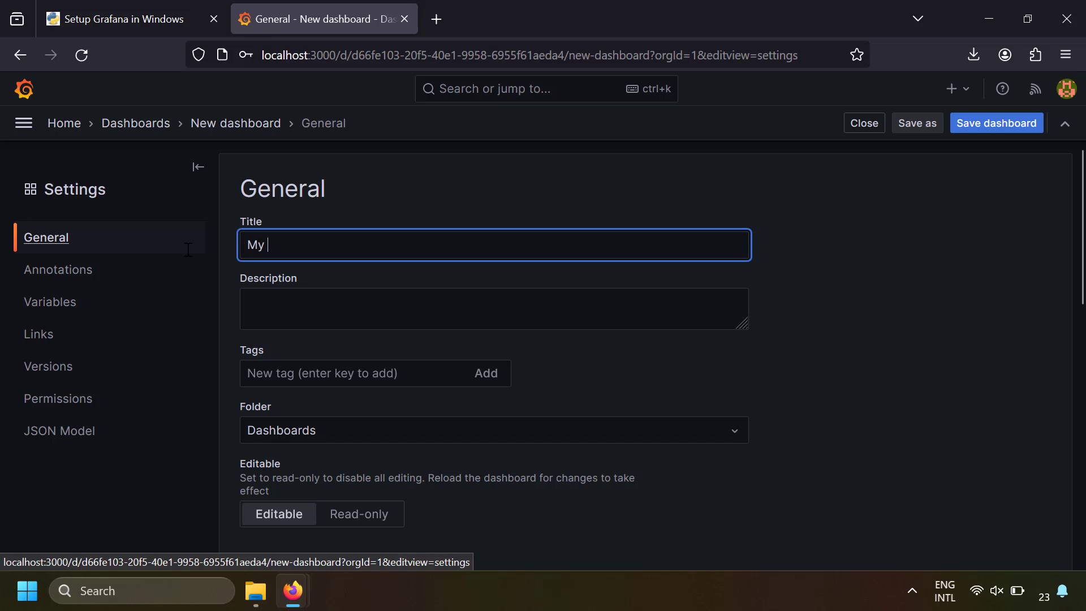
{"action": "type", "text": "Dashboard"}
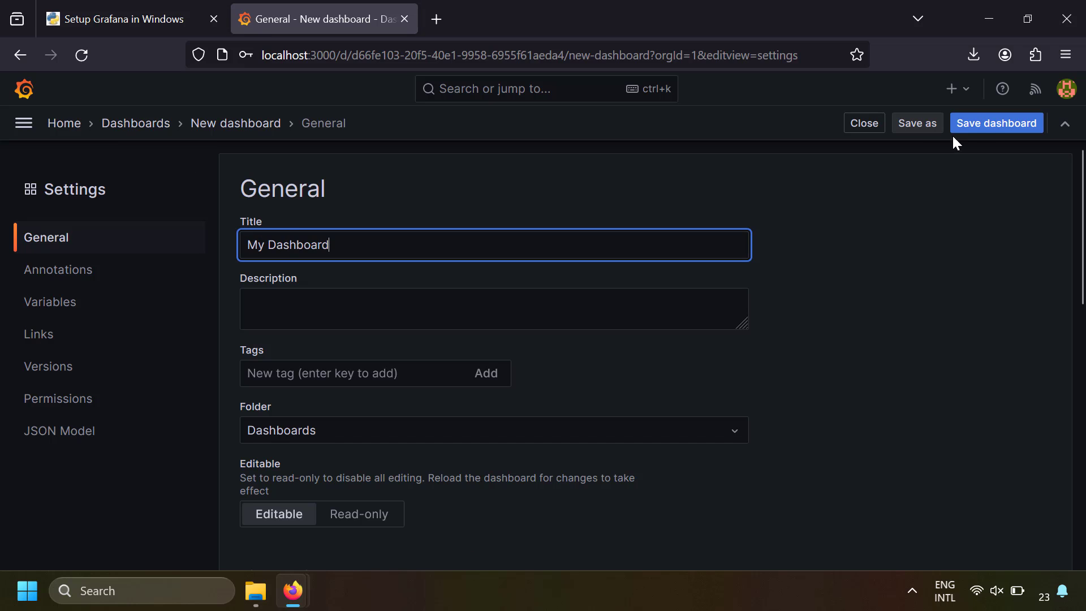
{"action": "left_click", "coordinate": [984, 129]}
{"action": "left_click", "coordinate": [662, 380]}
Reopen My Dashboard from the Dashboards list and check both panels.
{"action": "left_click", "coordinate": [151, 128]}
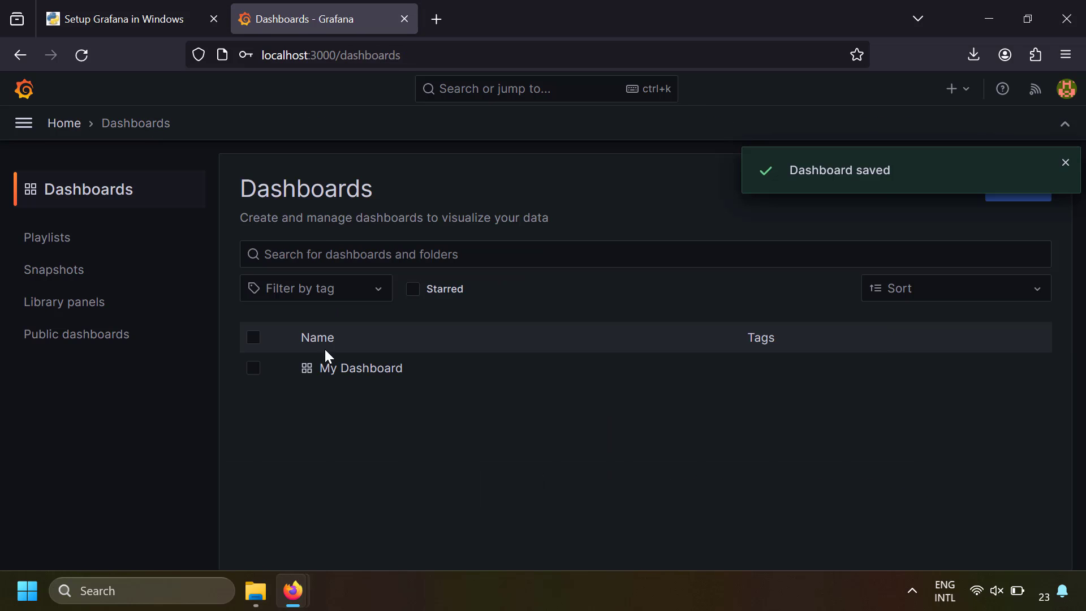
{"action": "left_click", "coordinate": [396, 369]}
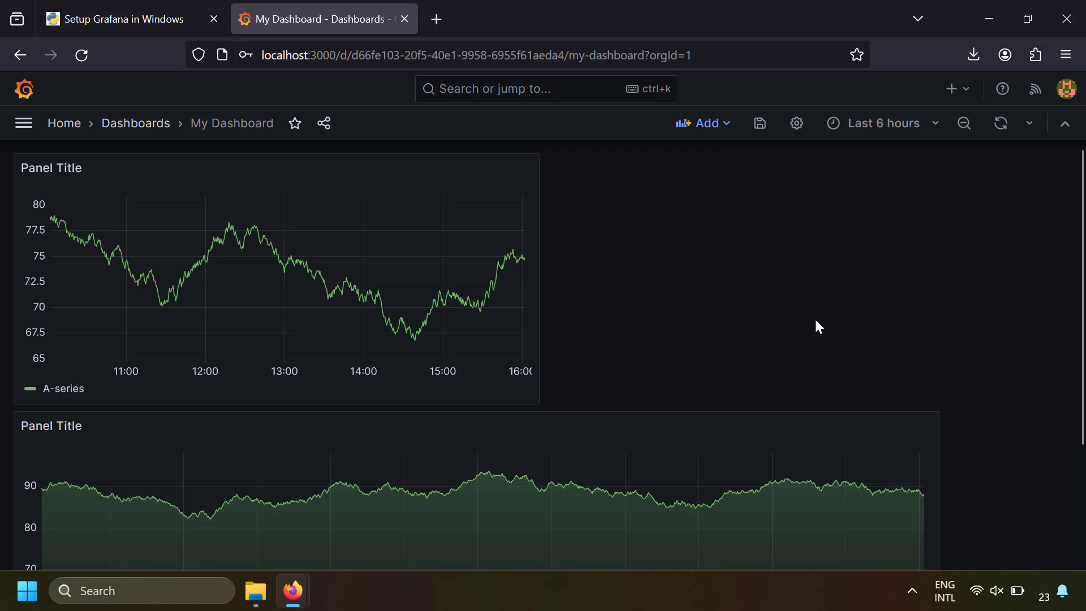
{"action": "scroll", "coordinate": [595, 380], "scroll_direction": "down", "scroll_amount": 3}
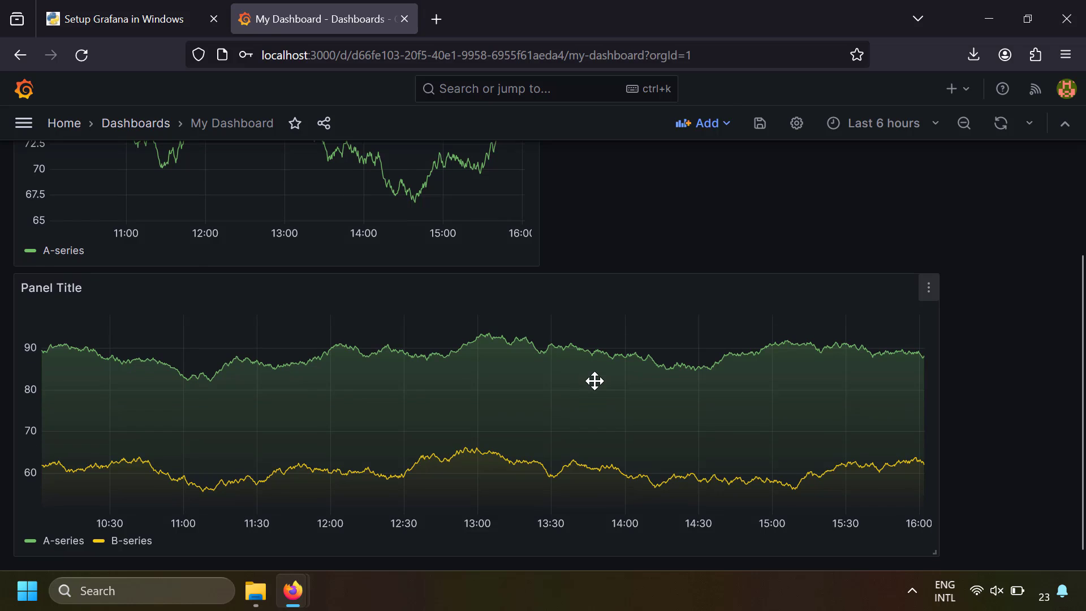
{"action": "scroll", "coordinate": [743, 360], "scroll_direction": "up", "scroll_amount": 3}
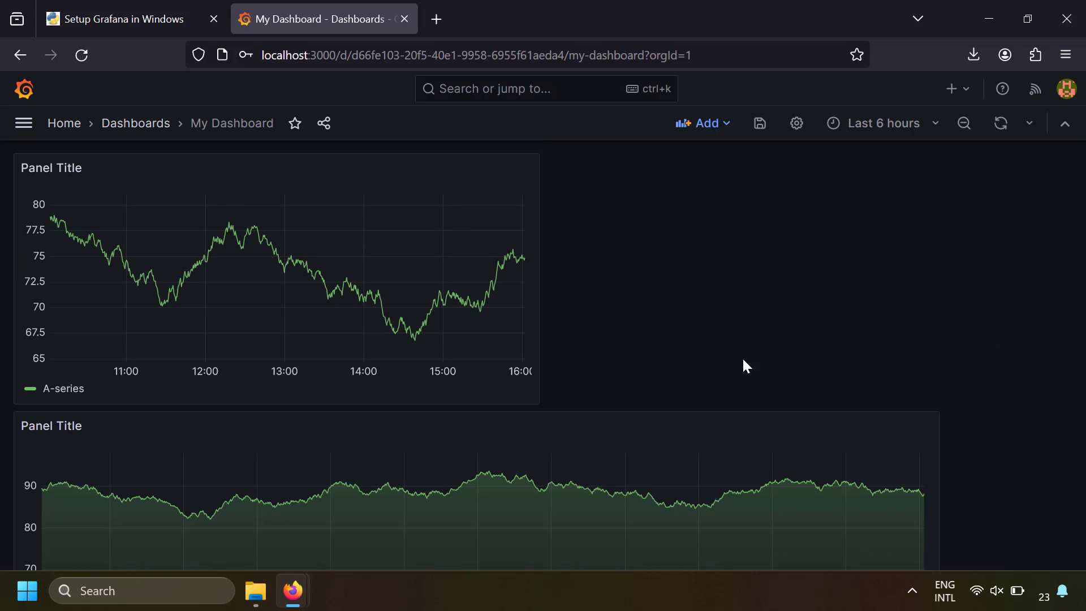
Go back to Grafana's Dashboards page via a 'das' quick search, then switch to File Explorer.
{"action": "left_click", "coordinate": [24, 89]}
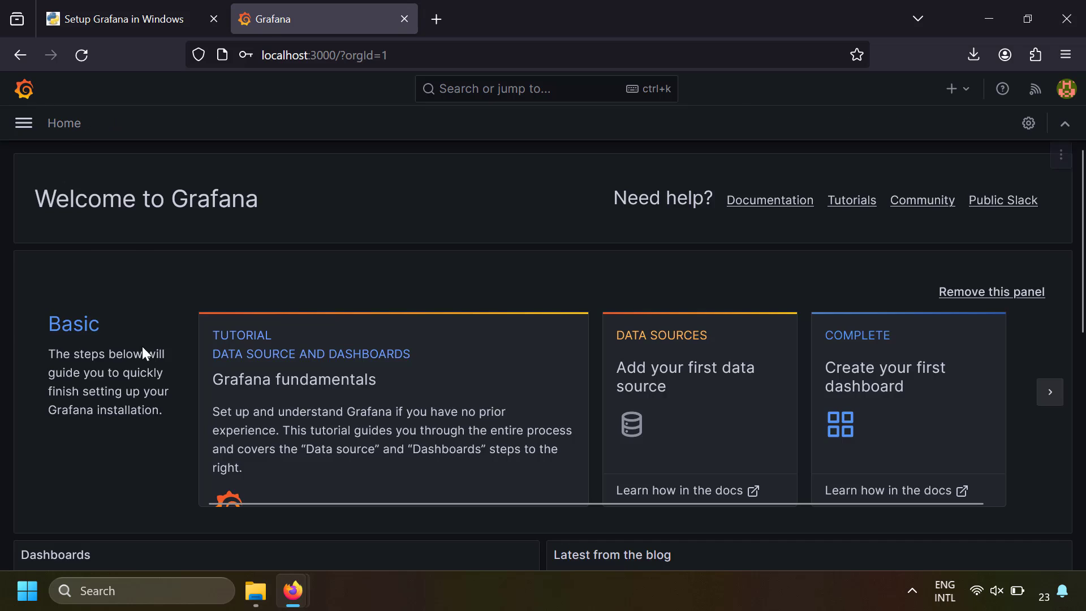
{"action": "left_click", "coordinate": [517, 90]}
{"action": "type", "text": "das"}
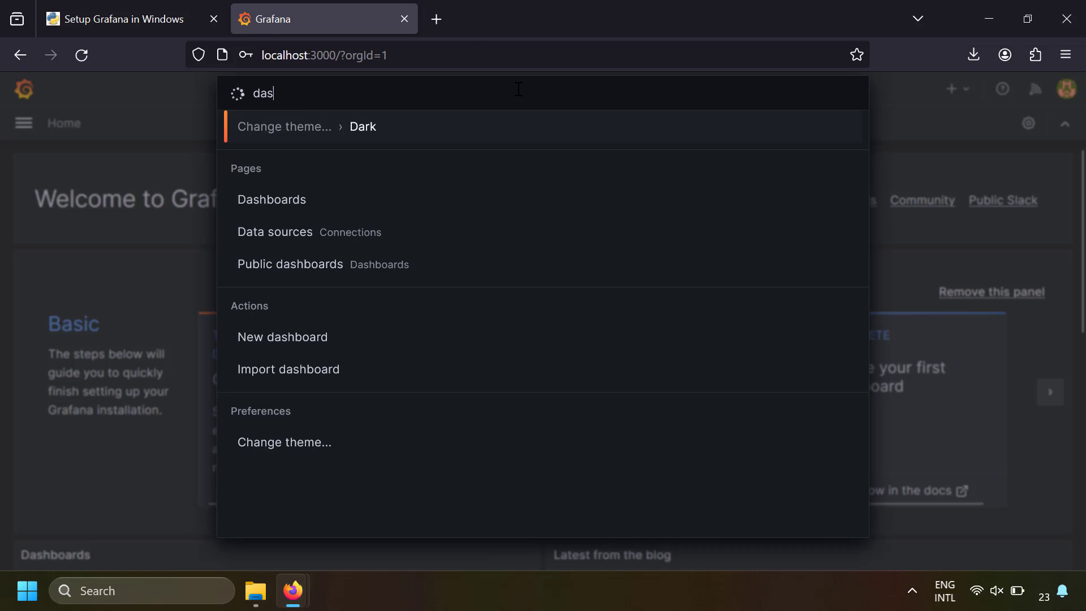
{"action": "left_click", "coordinate": [325, 164]}
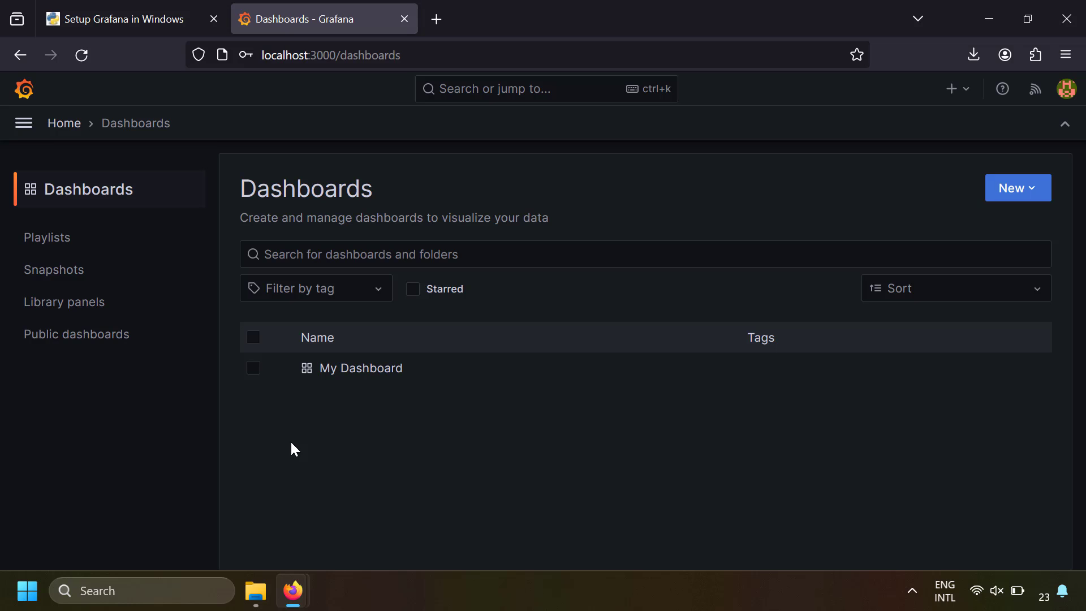
{"action": "key", "text": "alt+Tab"}
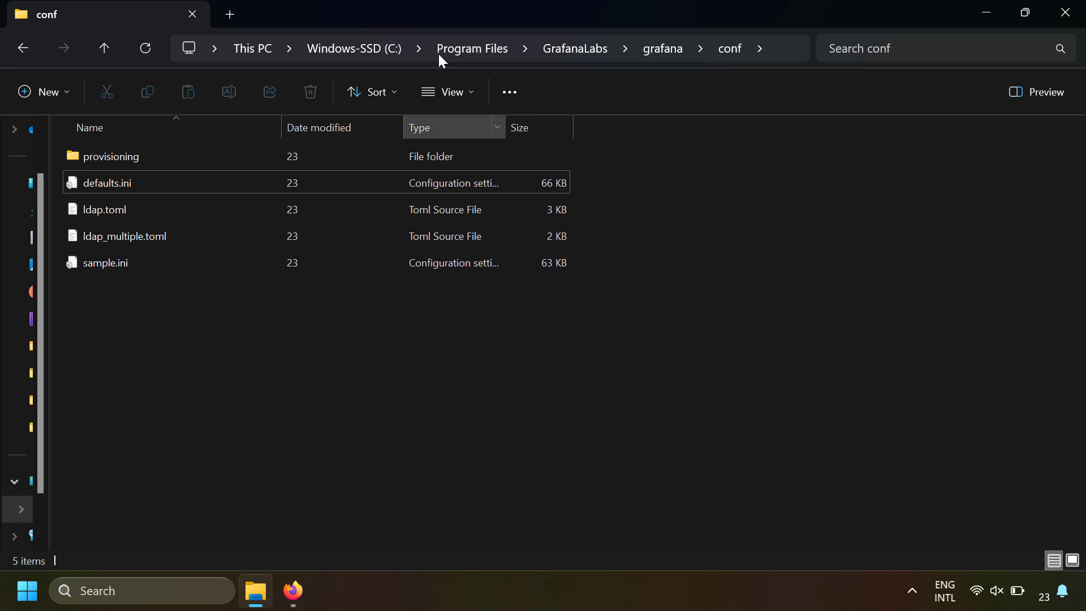
Go from the grafana folder into bin and open a PowerShell terminal there.
{"action": "left_click", "coordinate": [664, 51]}
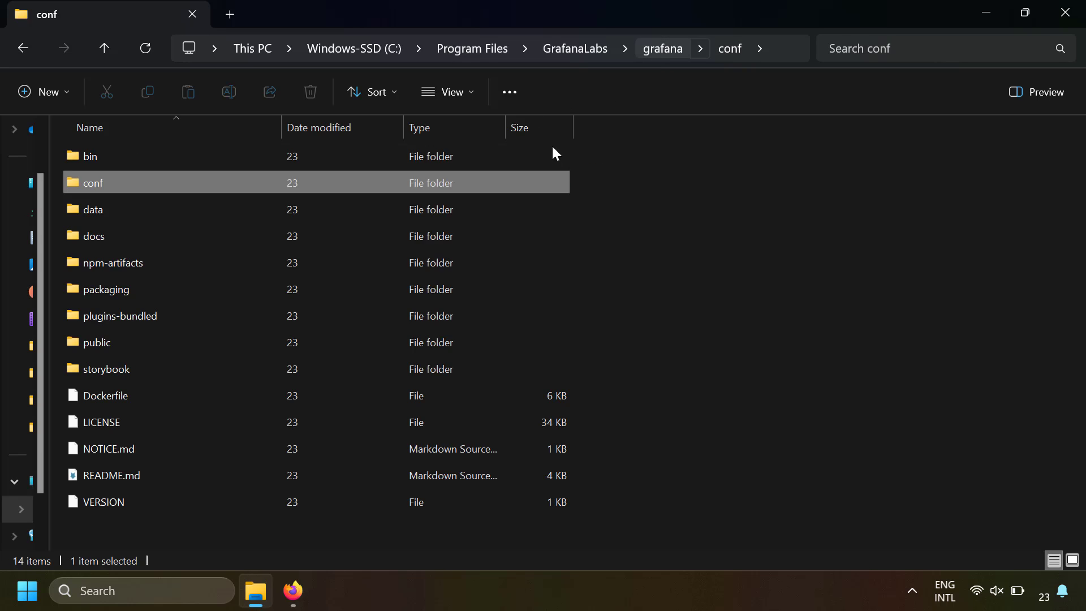
{"action": "double_click", "coordinate": [148, 162]}
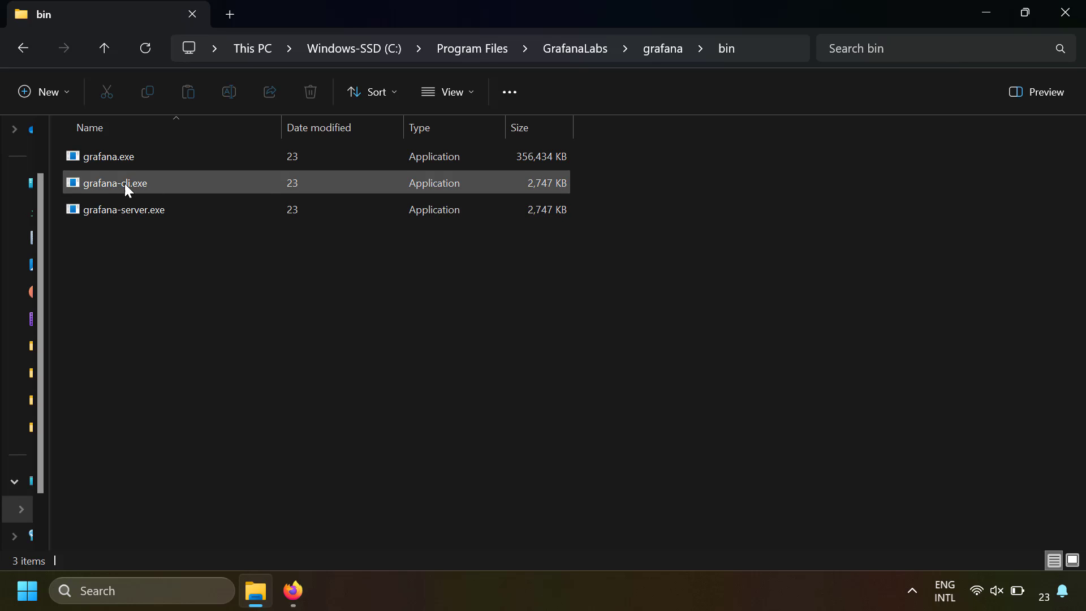
{"action": "right_click", "coordinate": [286, 334]}
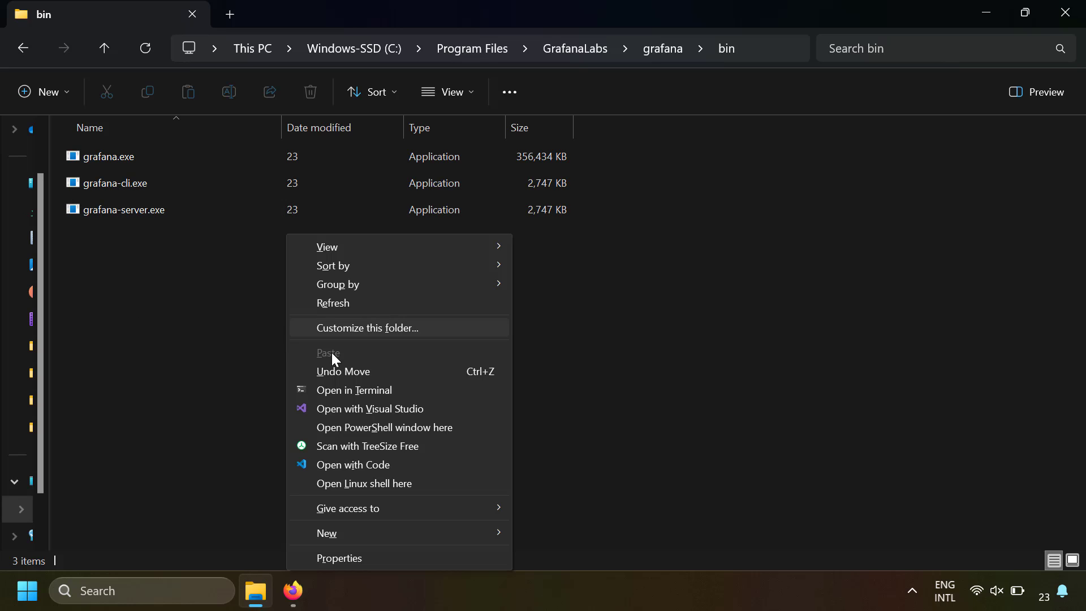
{"action": "left_click", "coordinate": [369, 392]}
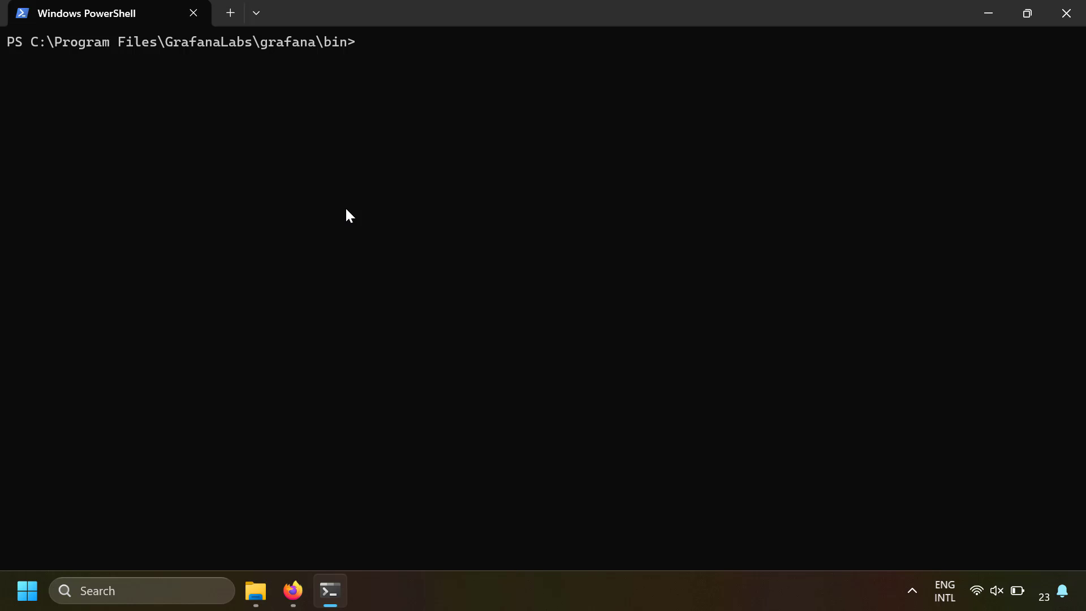
Type .\grafana-cli.exe plugins install in PowerShell, then open a new Firefox tab to search 'grafana plugins'.
{"action": "type", "text": "gra"}
{"action": "key", "text": "Tab"}
{"action": "type", "text": "plu"}
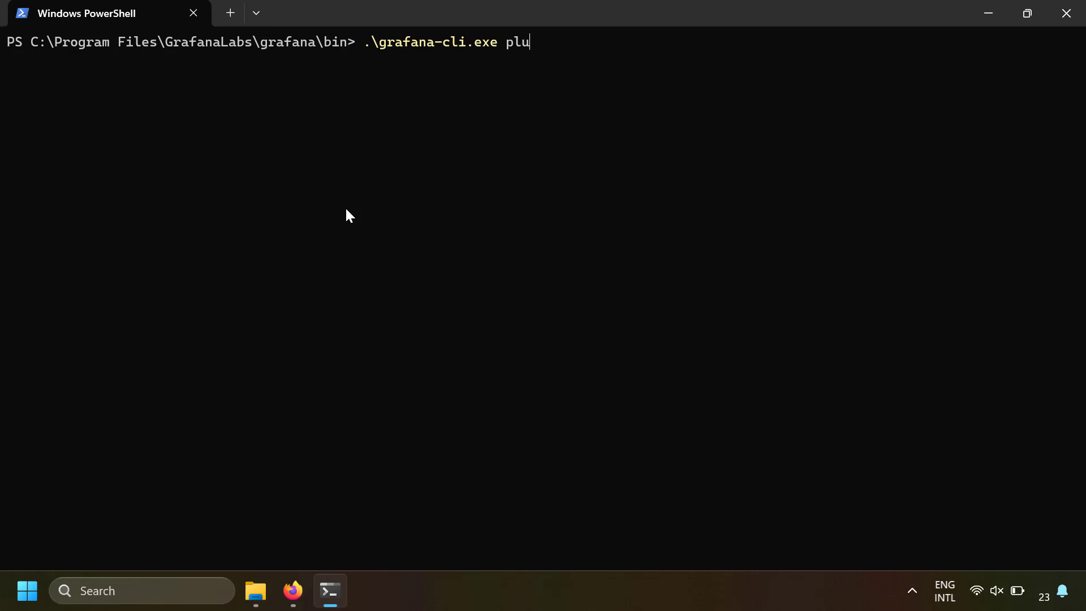
{"action": "type", "text": "gins install"}
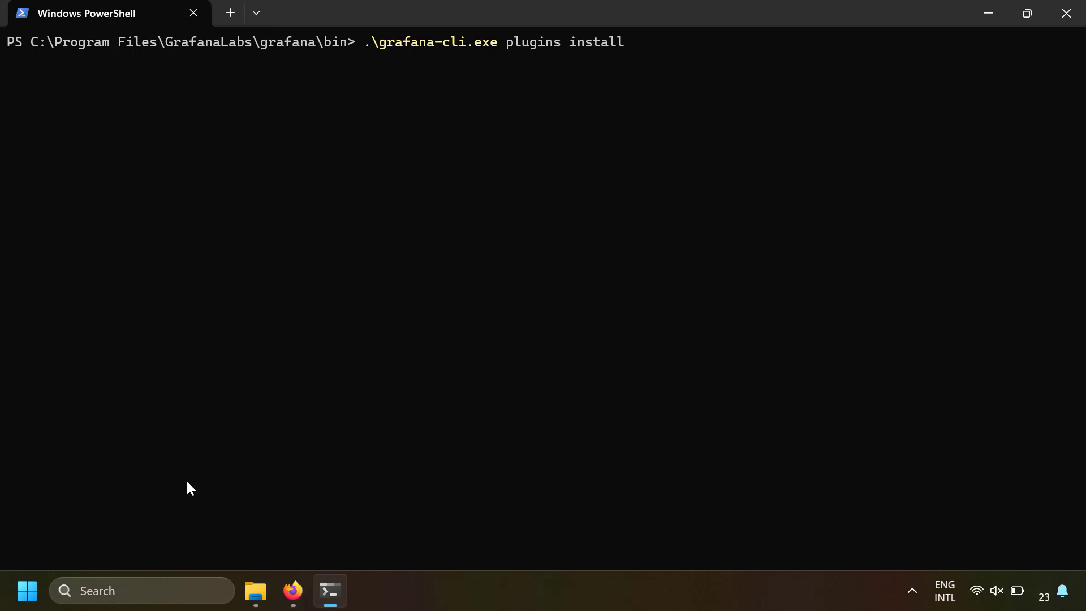
{"action": "left_click", "coordinate": [293, 590]}
{"action": "left_click", "coordinate": [436, 19]}
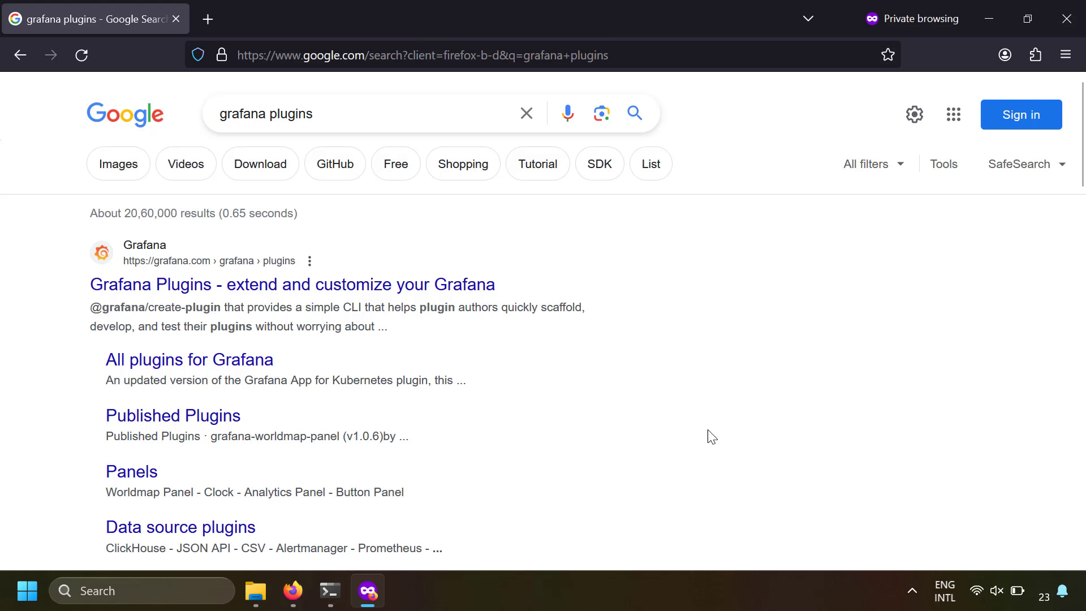
Open the Grafana Plugins site and find the Grafana Image Renderer plugin page.
{"action": "left_click", "coordinate": [230, 288]}
{"action": "scroll", "coordinate": [241, 470], "scroll_direction": "down", "scroll_amount": 3}
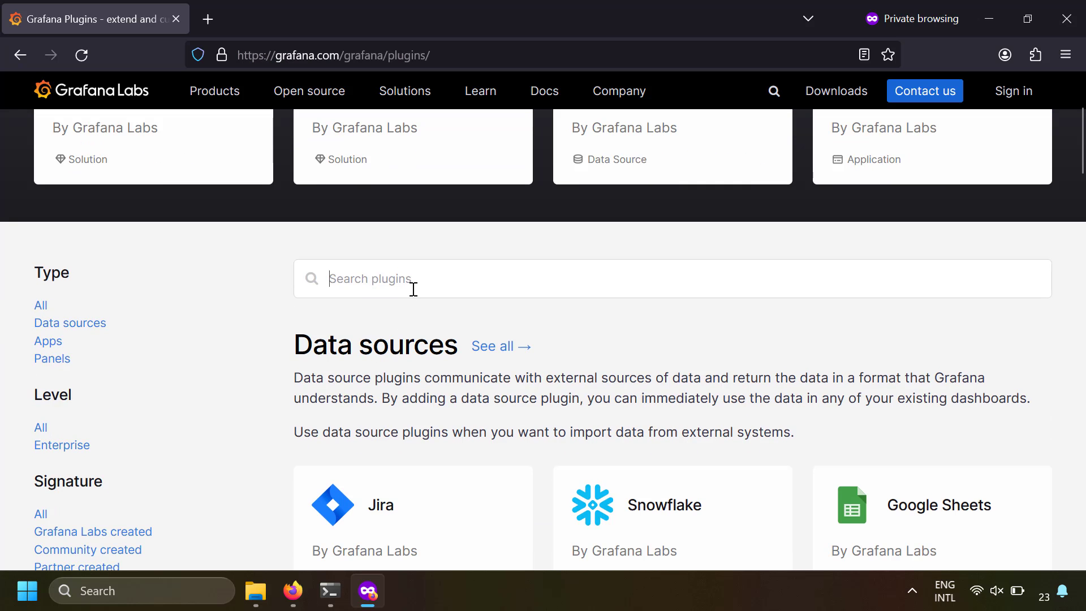
{"action": "type", "text": "grafana"}
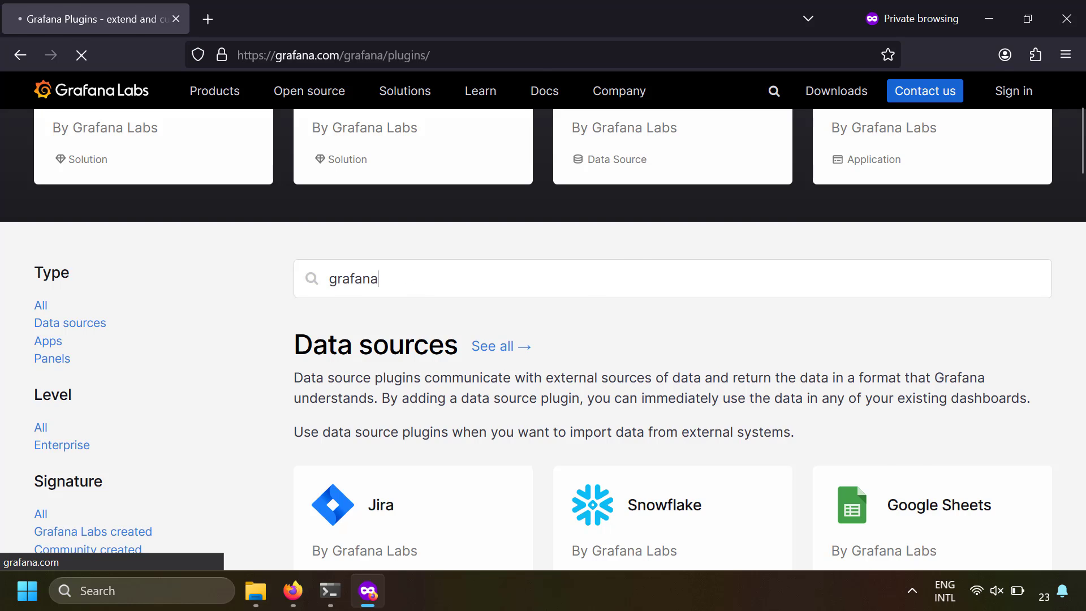
{"action": "scroll", "coordinate": [572, 354], "scroll_direction": "down", "scroll_amount": 3}
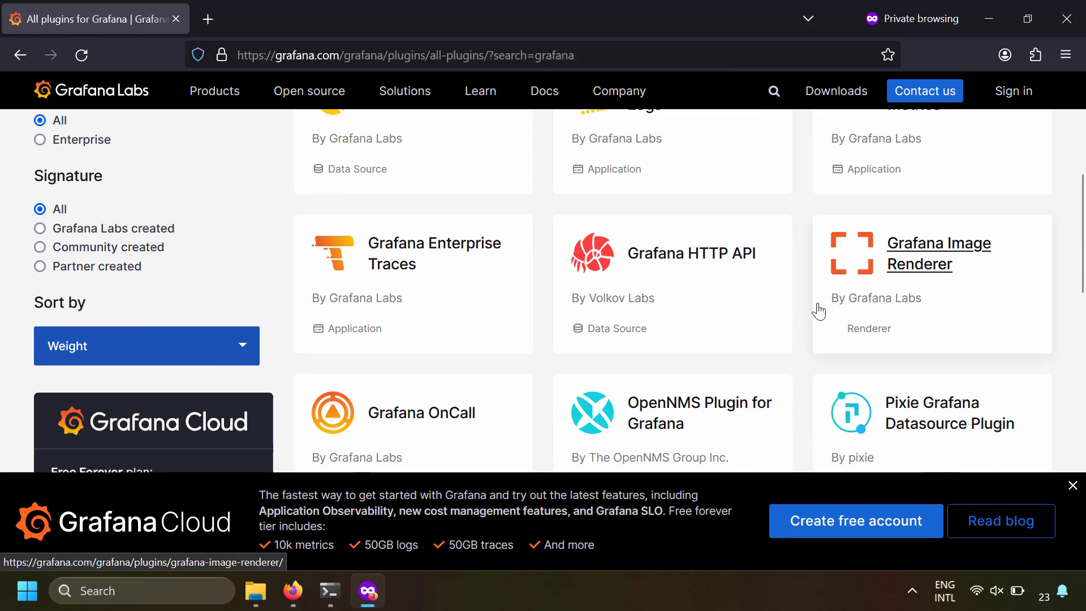
{"action": "left_click", "coordinate": [905, 270]}
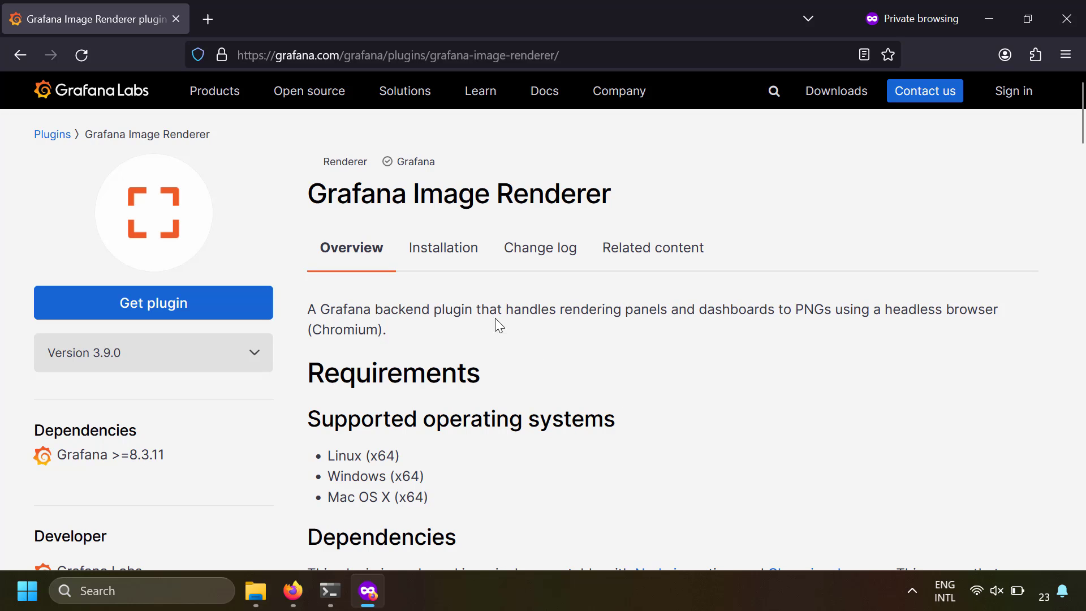
Copy grafana-image-renderer from the Installation instructions and return to PowerShell.
{"action": "left_click", "coordinate": [441, 252]}
{"action": "scroll", "coordinate": [441, 257], "scroll_direction": "down", "scroll_amount": 3}
{"action": "scroll", "coordinate": [441, 257], "scroll_direction": "down", "scroll_amount": 3}
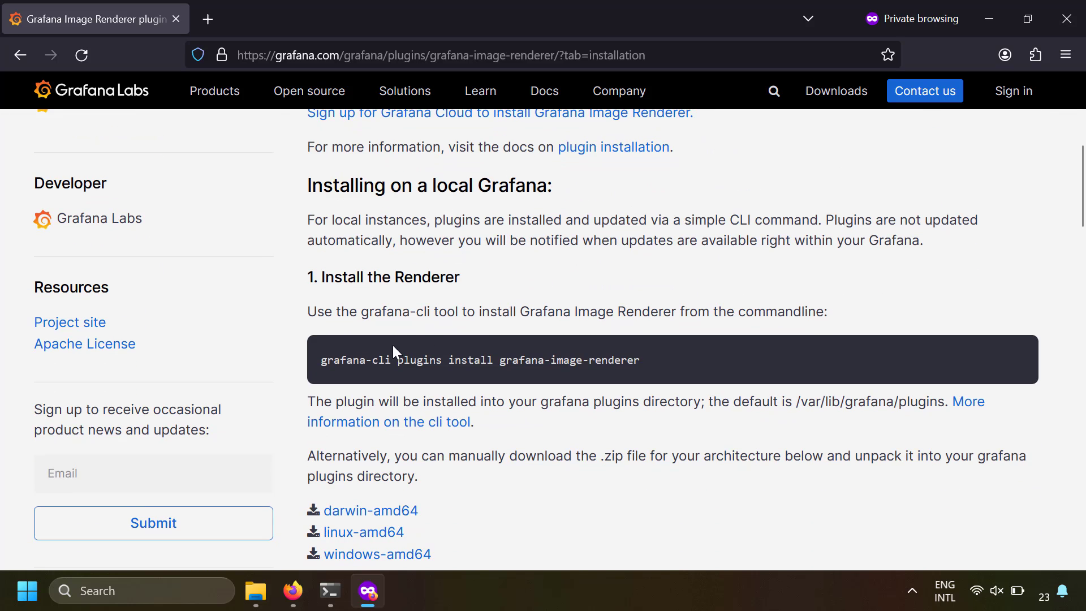
{"action": "left_click_drag", "start_coordinate": [334, 361], "coordinate": [640, 361]}
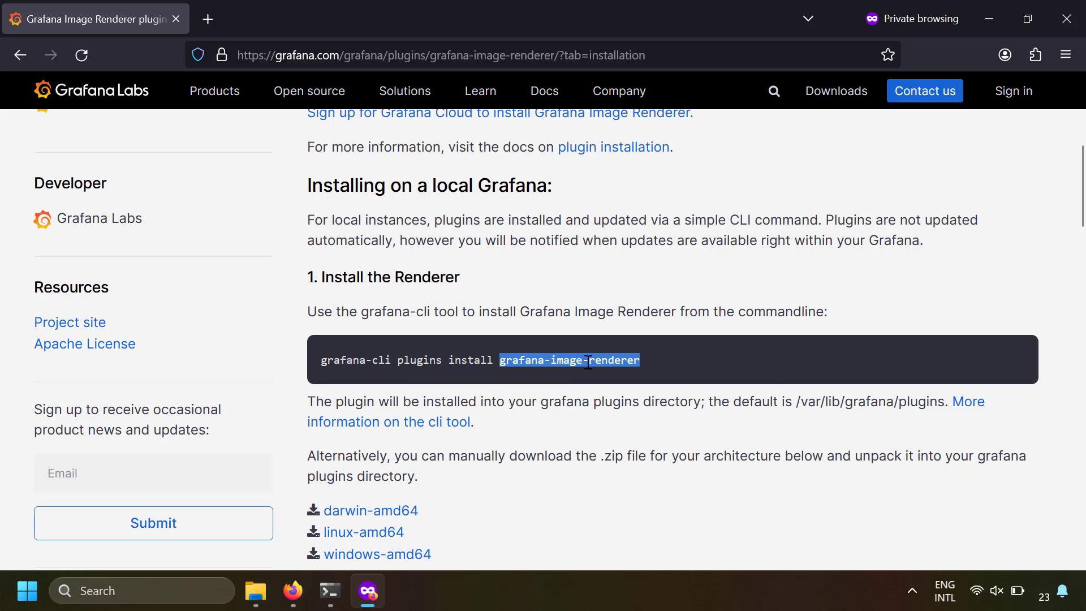
{"action": "right_click", "coordinate": [568, 364]}
{"action": "left_click", "coordinate": [602, 379]}
{"action": "left_click", "coordinate": [331, 591]}
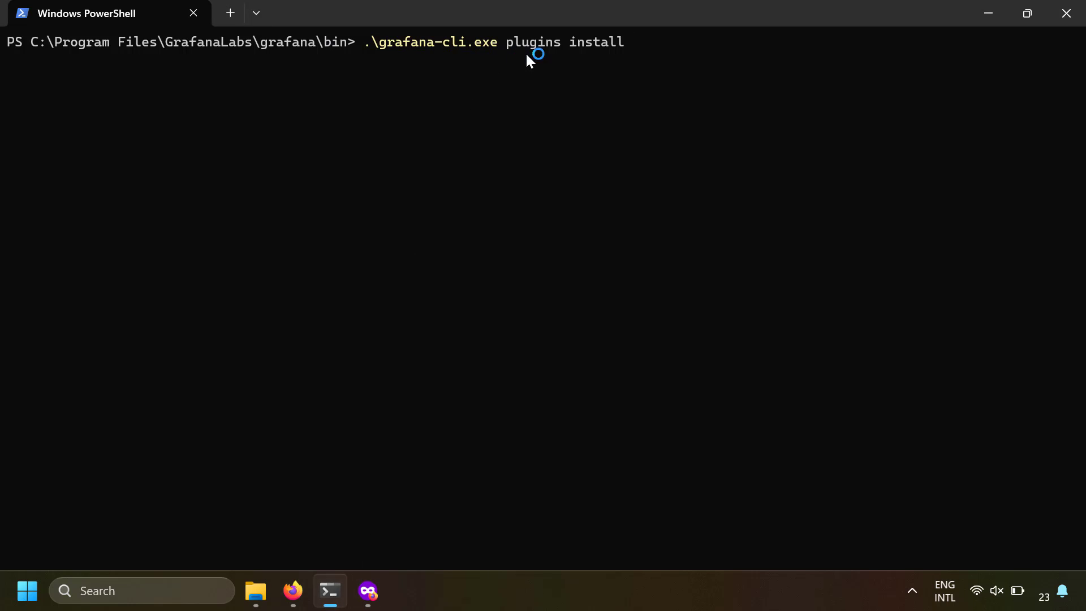
Paste the plugin name into the PowerShell command, then cd into grafana\bin in the administrator Command Prompt.
{"action": "key", "text": "ctrl+v"}
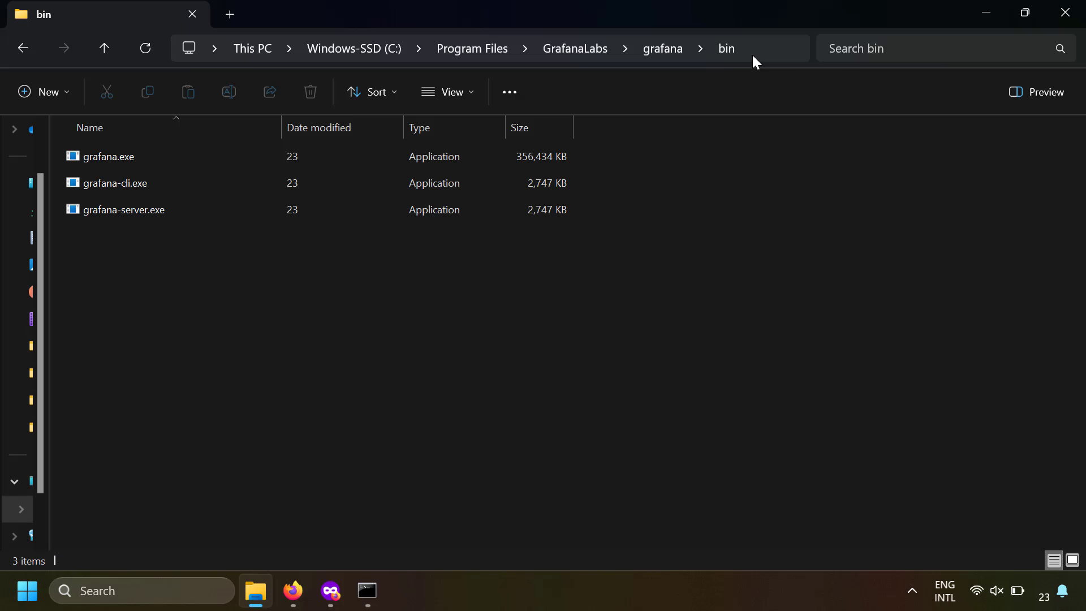
{"action": "left_click", "coordinate": [755, 56]}
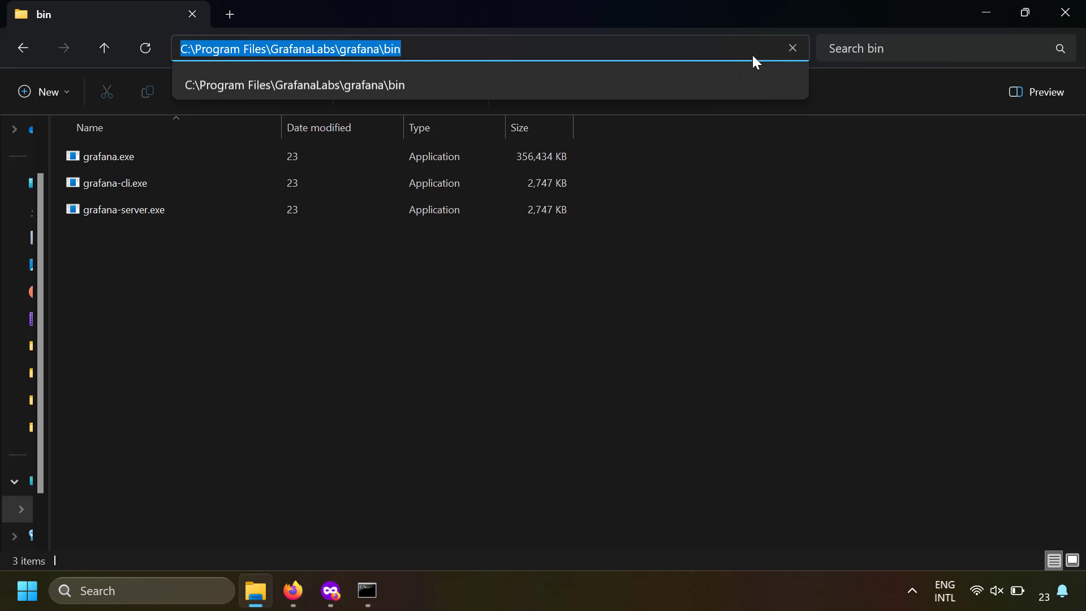
{"action": "left_click", "coordinate": [367, 591]}
{"action": "type", "text": "c"}
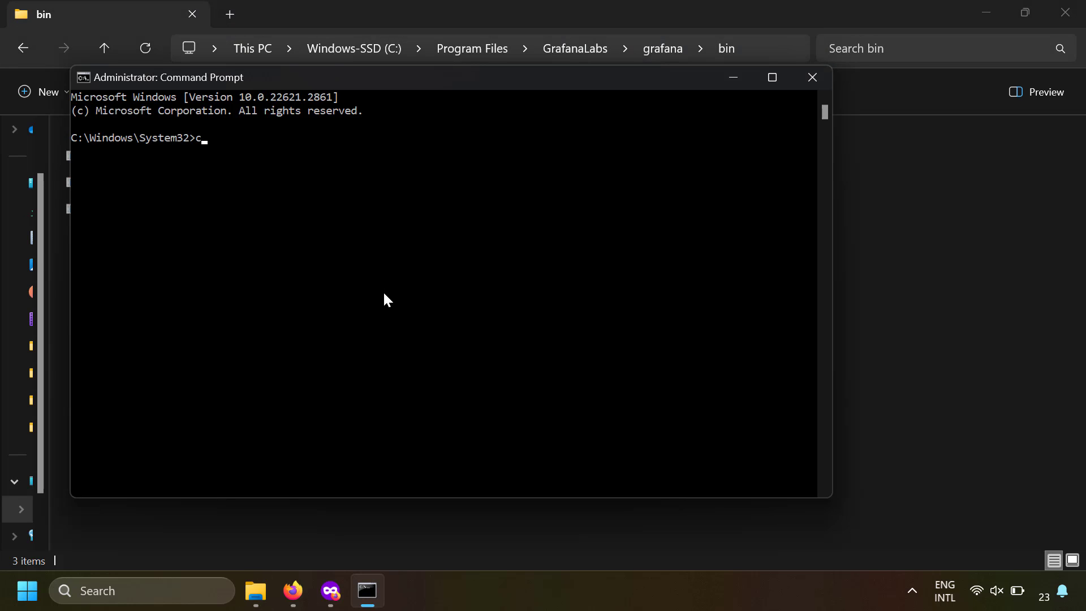
{"action": "type", "text": "d \"\""}
{"action": "key", "text": "ctrl+v"}
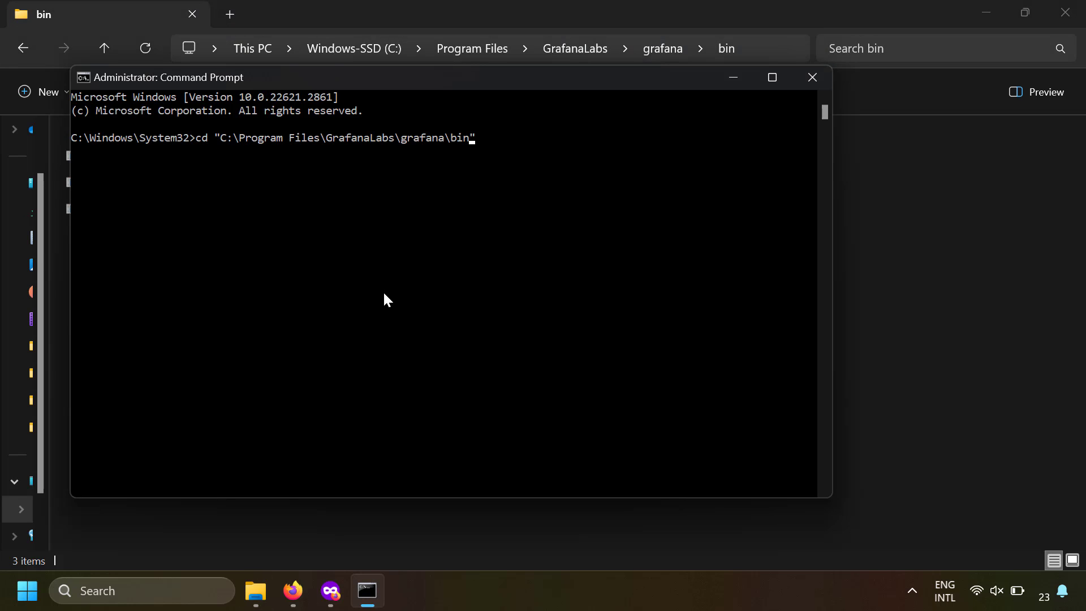
{"action": "key", "text": "Return"}
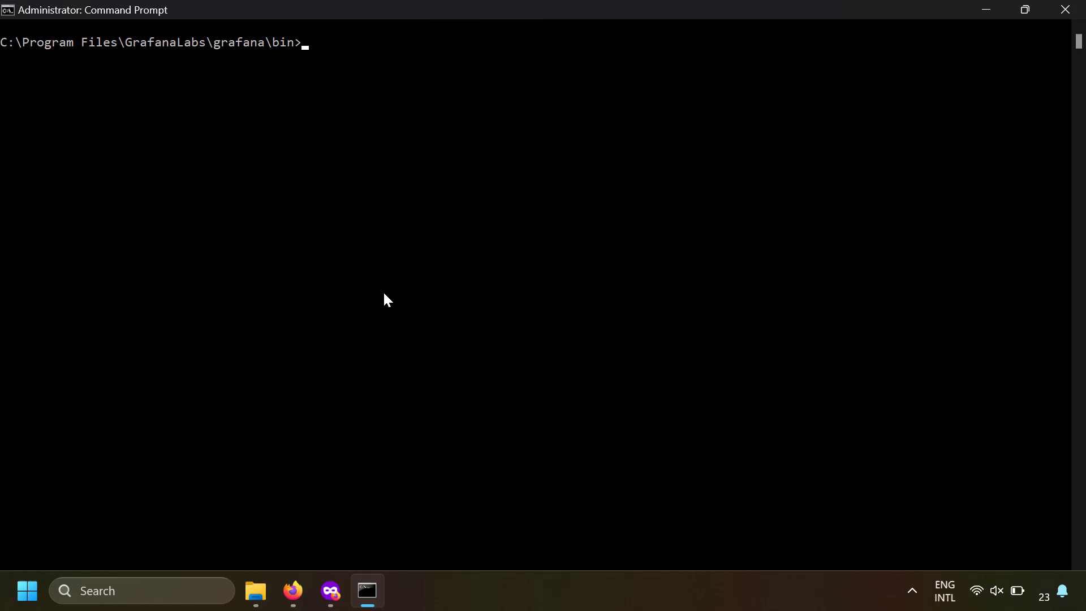
Run grafana-cli.exe plugins install grafana-image-renderer, installing v3.9.0.
{"action": "scroll", "coordinate": [385, 294], "scroll_direction": "up", "scroll_amount": 2}
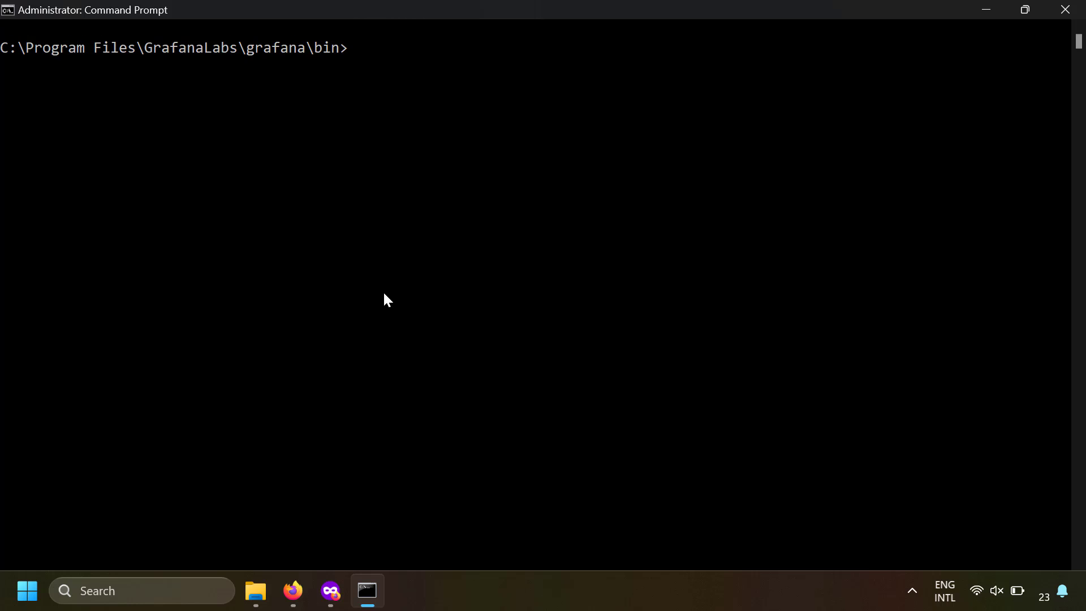
{"action": "type", "text": "grafana-"}
{"action": "key", "text": "Tab"}
{"action": "type", "text": "plu"}
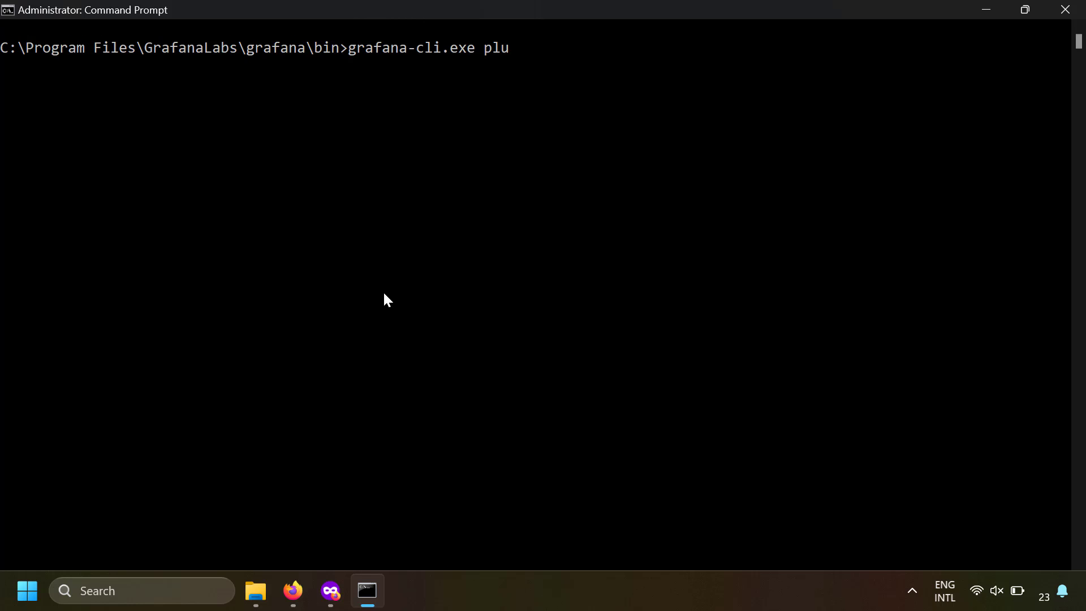
{"action": "type", "text": "gins install grafana-image-renderer"}
{"action": "key", "text": "Return"}
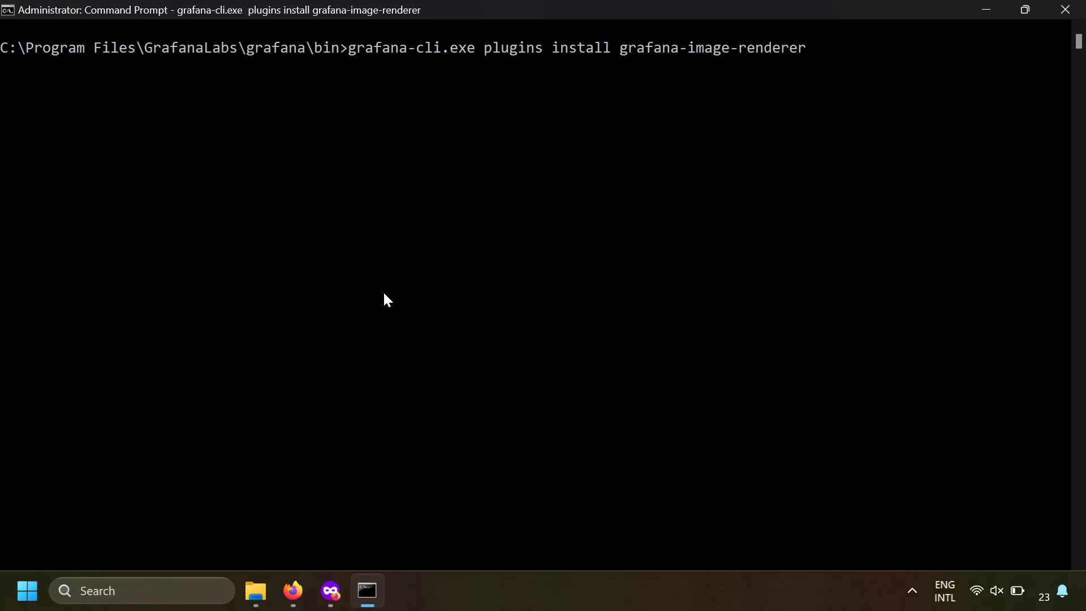
{"action": "key", "text": "Return"}
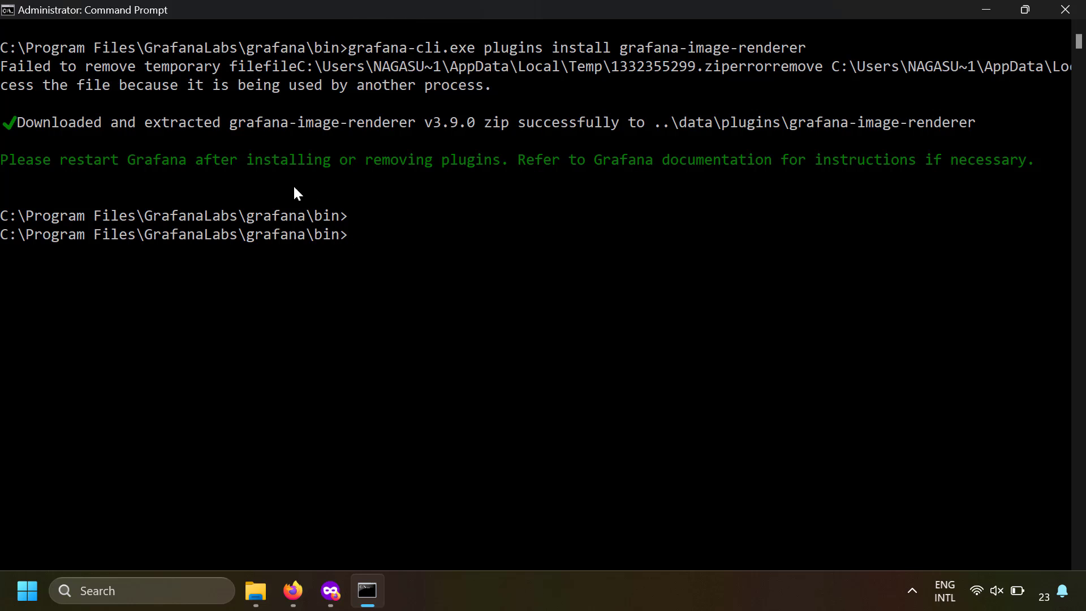
{"action": "left_click_drag", "start_coordinate": [272, 161], "coordinate": [737, 165]}
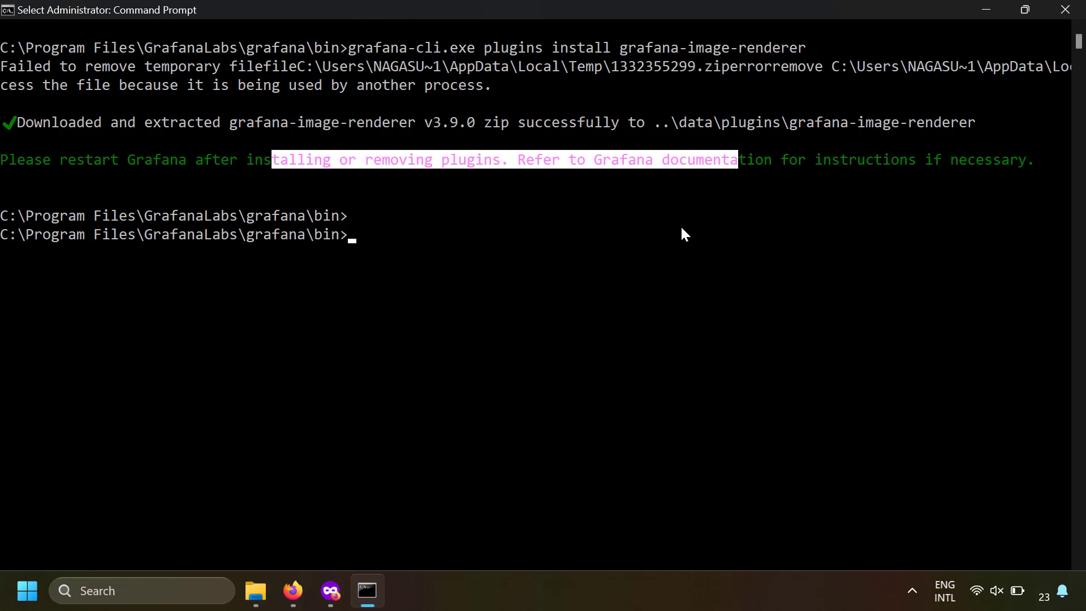
Restart the Grafana service from the Services app.
{"action": "key", "text": "super"}
{"action": "type", "text": "services"}
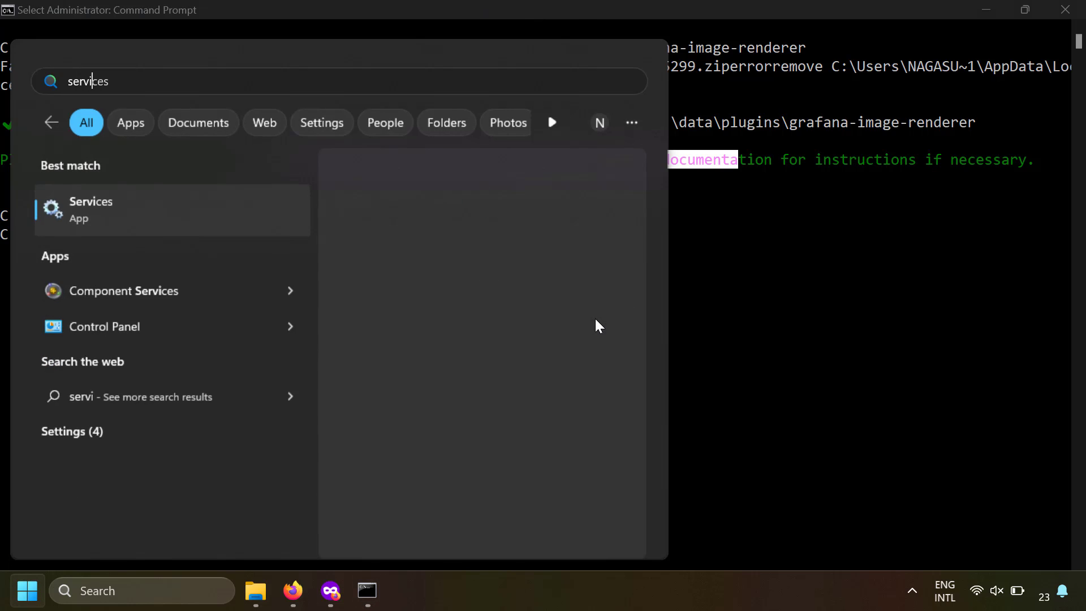
{"action": "key", "text": "Return"}
{"action": "type", "text": "gr"}
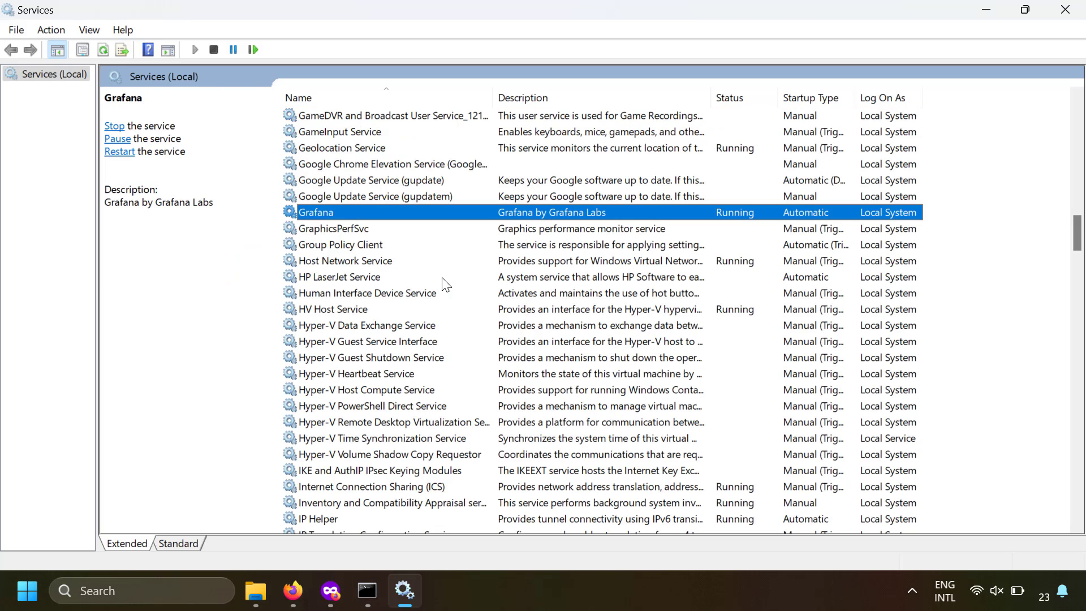
{"action": "right_click", "coordinate": [540, 206]}
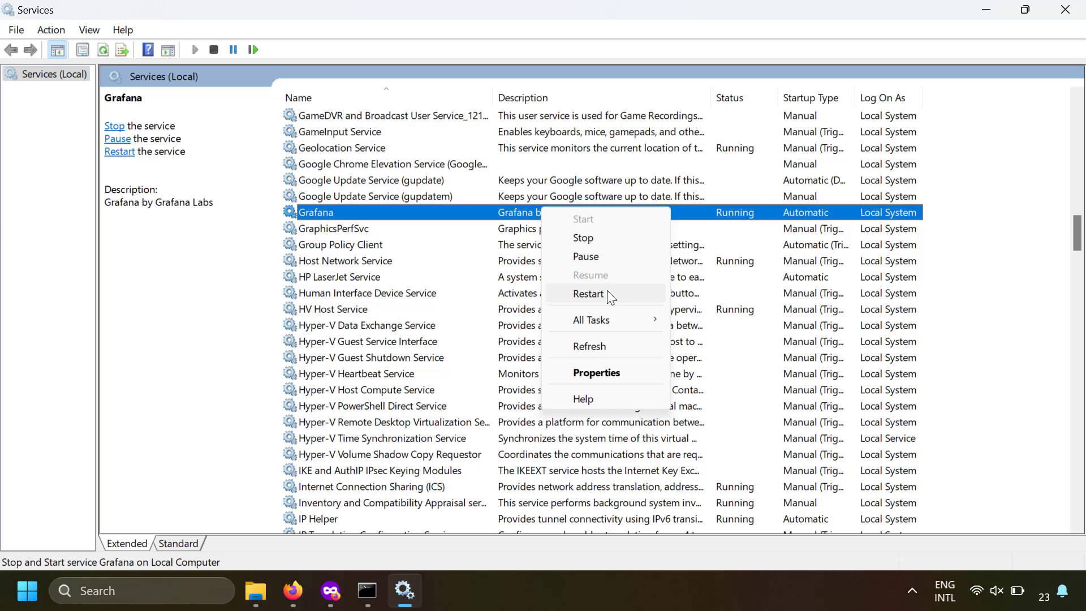
{"action": "left_click", "coordinate": [588, 294]}
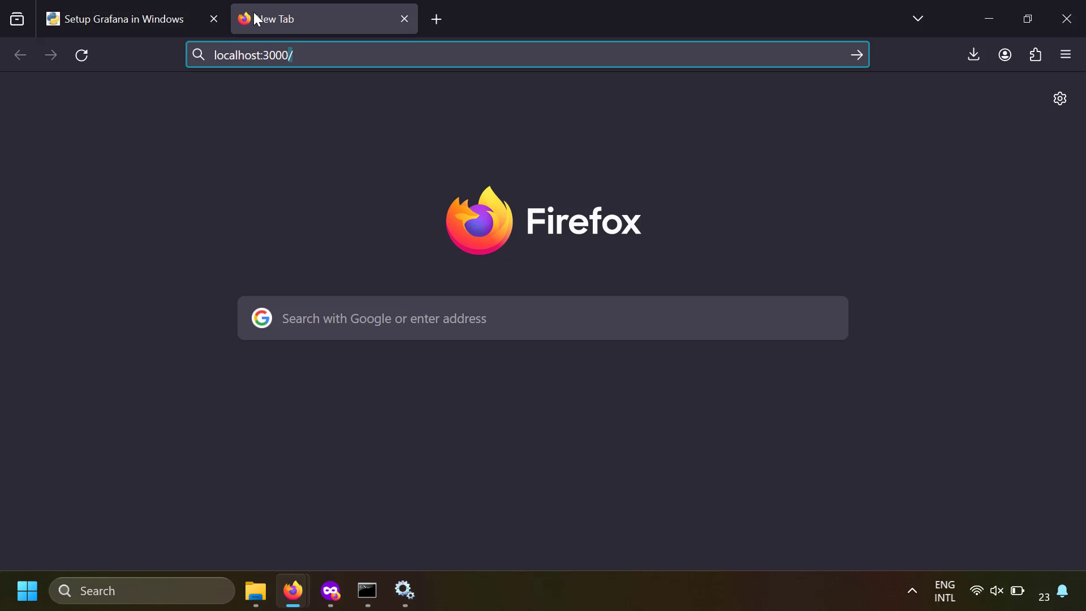
Load localhost:3000, open the Plugins page and search 'grafana image' to confirm Image Renderer is installed.
{"action": "key", "text": "Return"}
{"action": "left_click", "coordinate": [530, 90]}
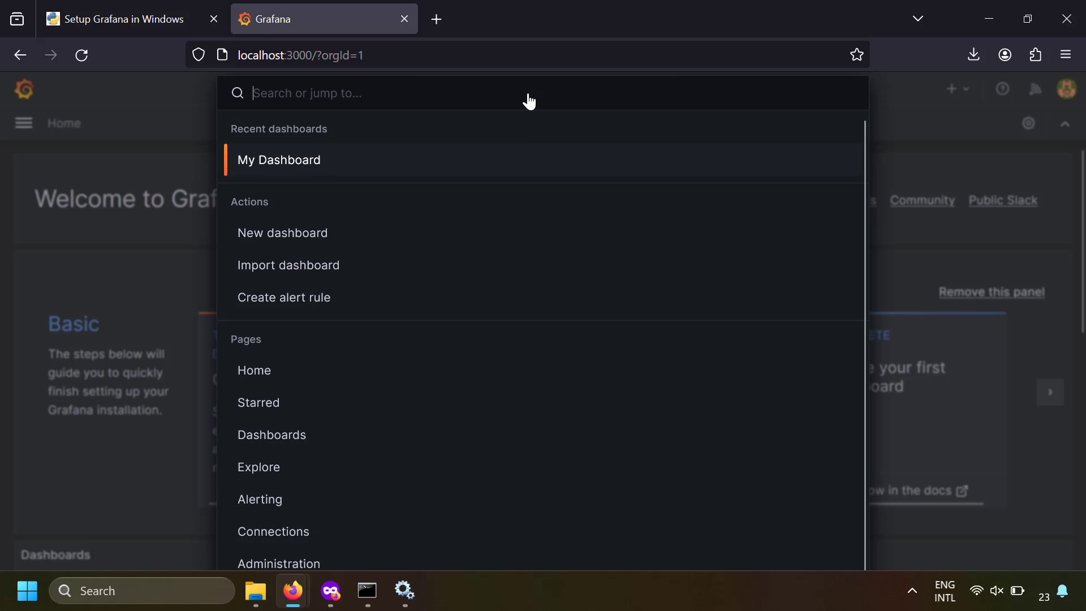
{"action": "type", "text": "plugins"}
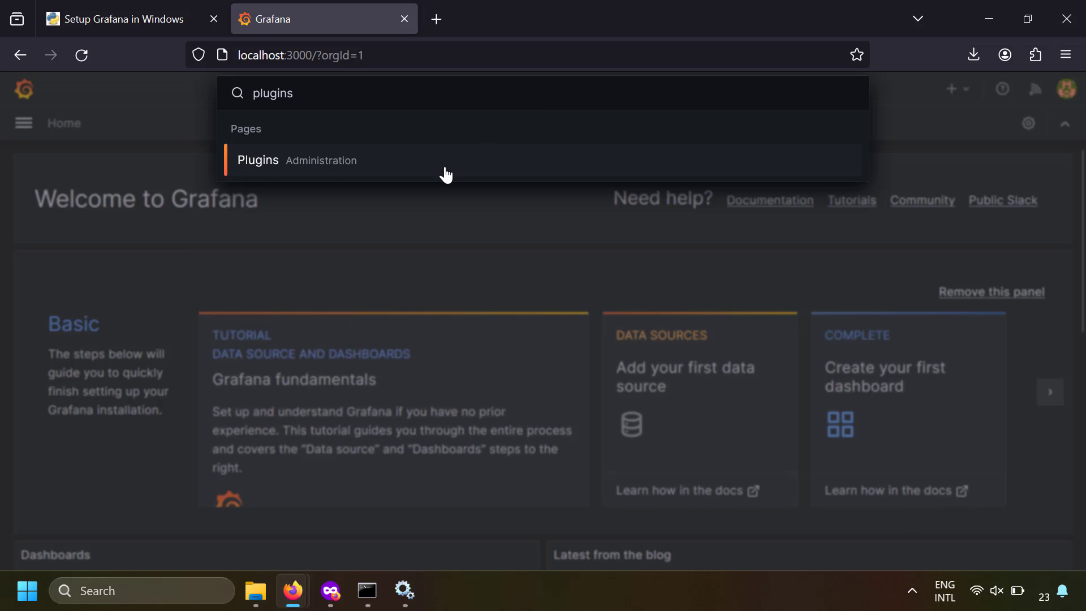
{"action": "left_click", "coordinate": [401, 164]}
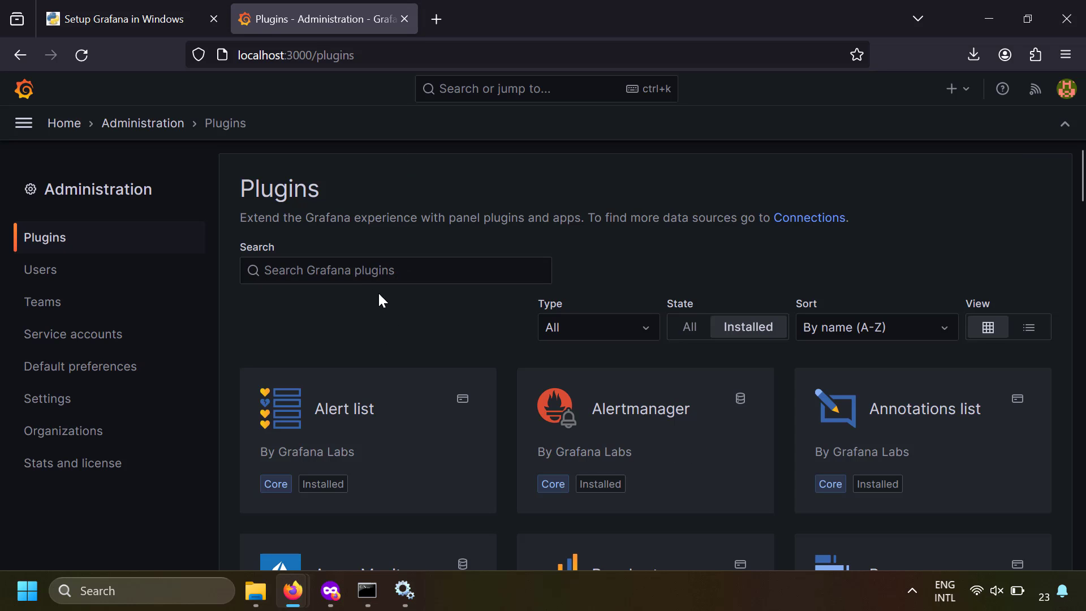
{"action": "left_click", "coordinate": [367, 276]}
{"action": "type", "text": "grafana"}
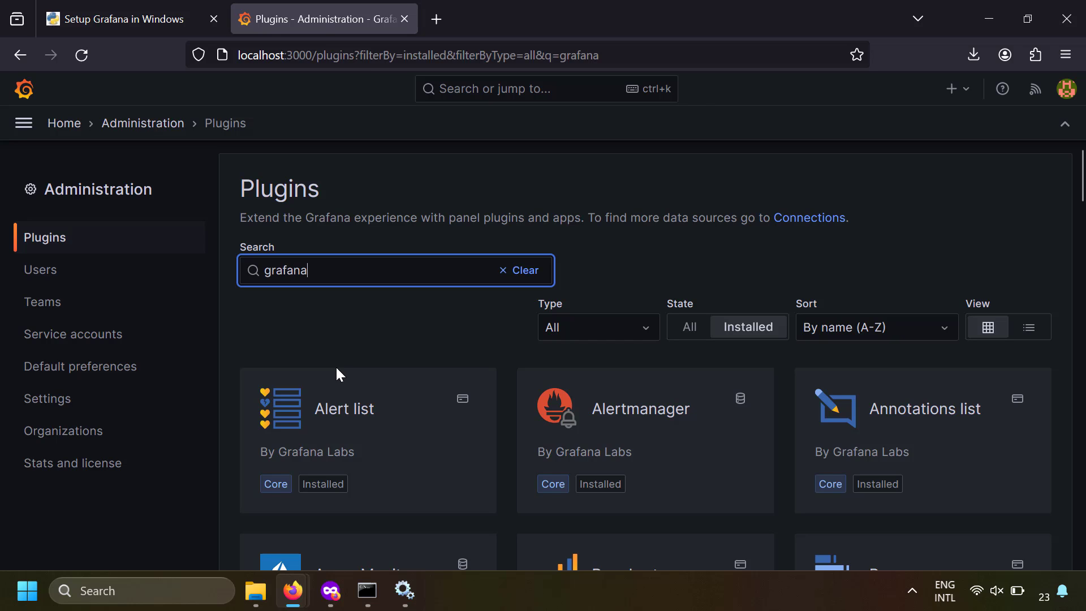
{"action": "type", "text": " image"}
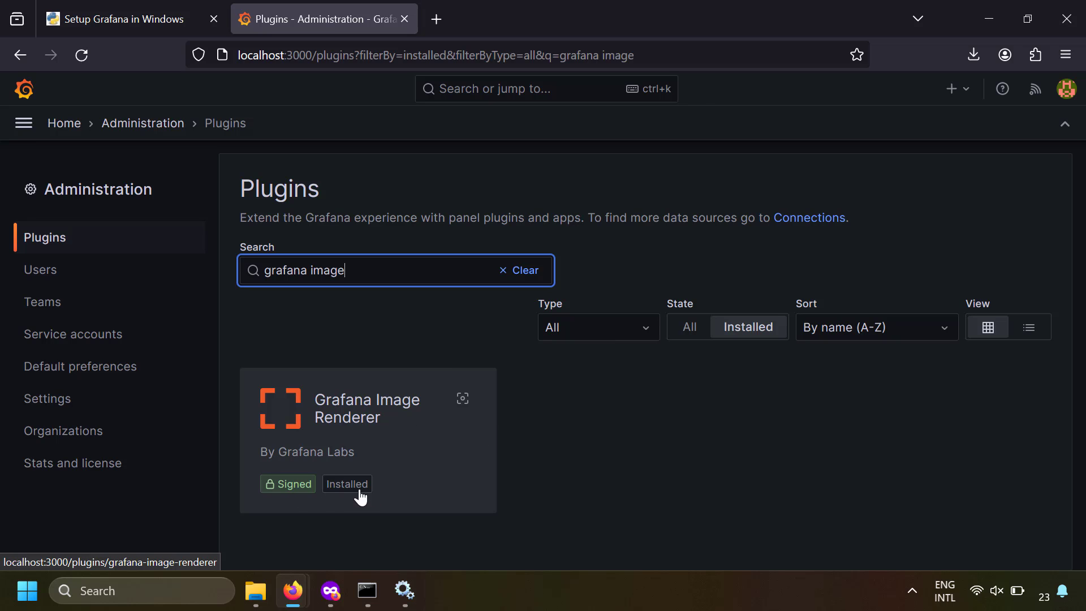
{"action": "key", "text": "alt+Tab"}
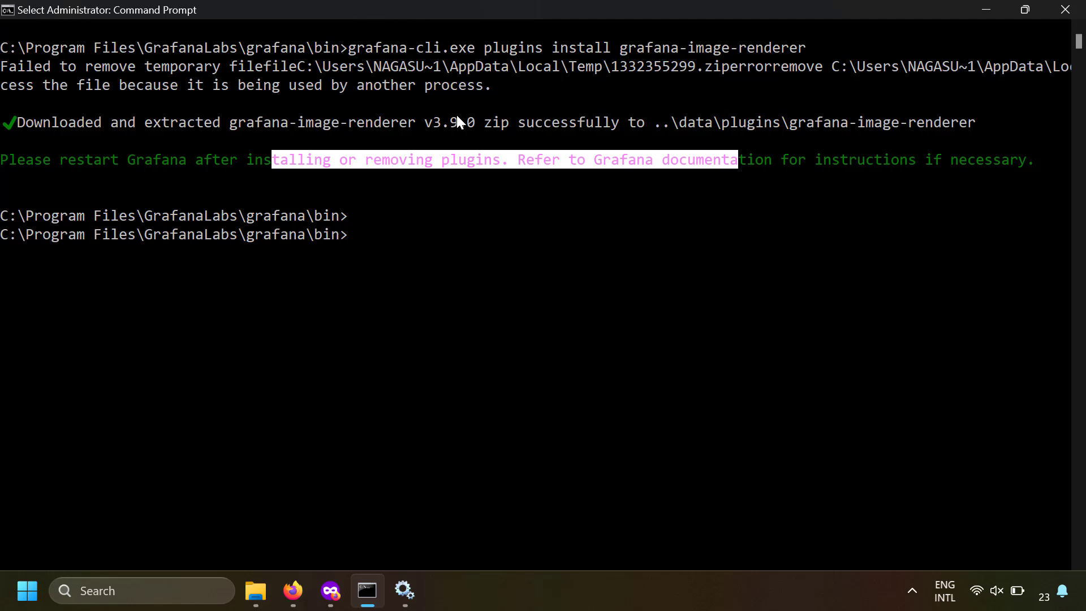
Edit the previous install command into plugins remove grafana-image-renderer and run it.
{"action": "left_click", "coordinate": [400, 138]}
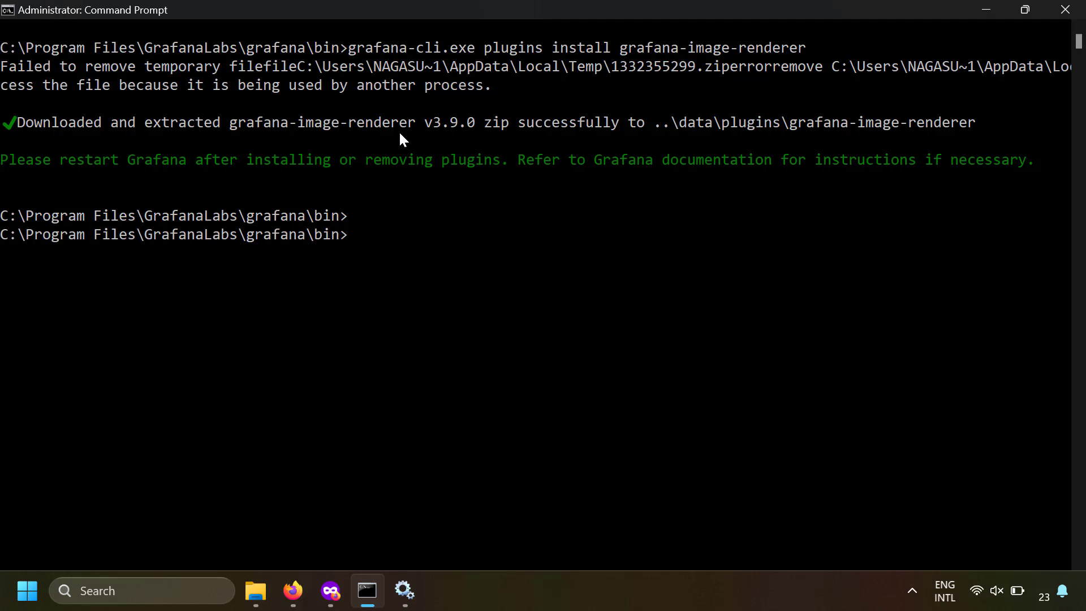
{"action": "type", "text": "cd \"C:\\Program Files\\GrafanaLabs\\grafana\\bin\""}
{"action": "key", "text": "Up"}
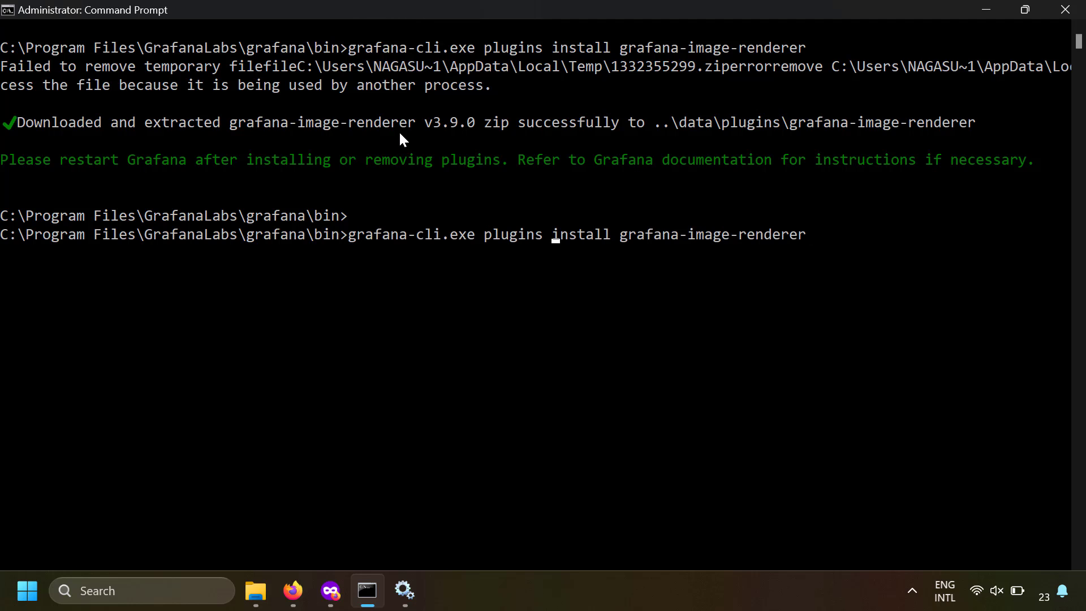
{"action": "key", "text": "Right"}
{"action": "key", "text": "Right"}
{"action": "key", "text": "Right"}
{"action": "key", "text": "Right"}
{"action": "key", "text": "Right"}
{"action": "key", "text": "Right"}
{"action": "key", "text": "Right"}
{"action": "key", "text": "BackSpace"}
{"action": "key", "text": "BackSpace"}
{"action": "key", "text": "BackSpace"}
{"action": "key", "text": "BackSpace"}
{"action": "key", "text": "BackSpace"}
{"action": "key", "text": "BackSpace"}
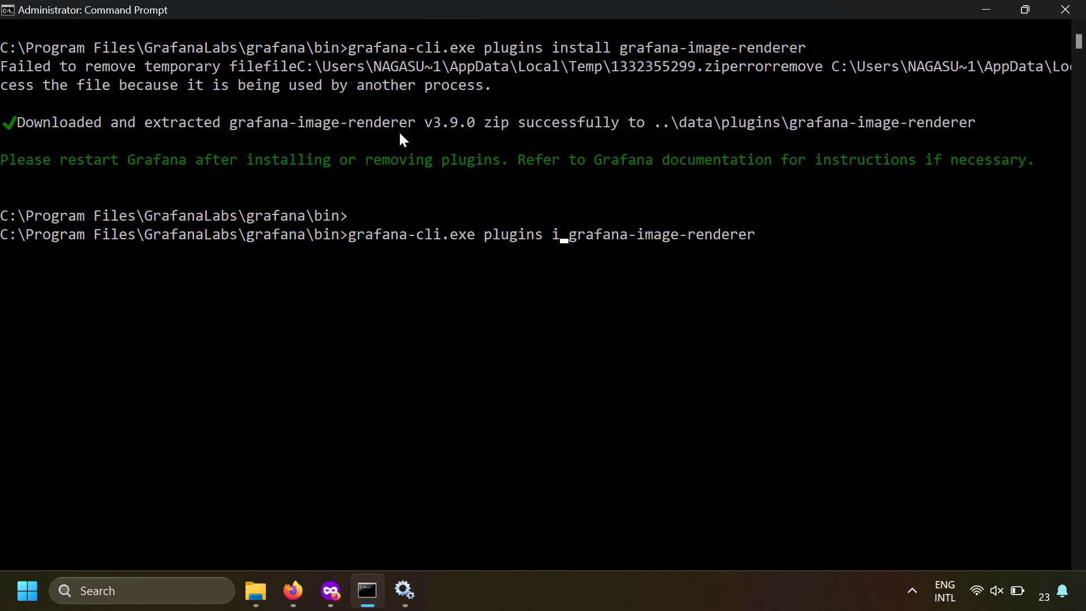
{"action": "key", "text": "BackSpace"}
{"action": "type", "text": "remove"}
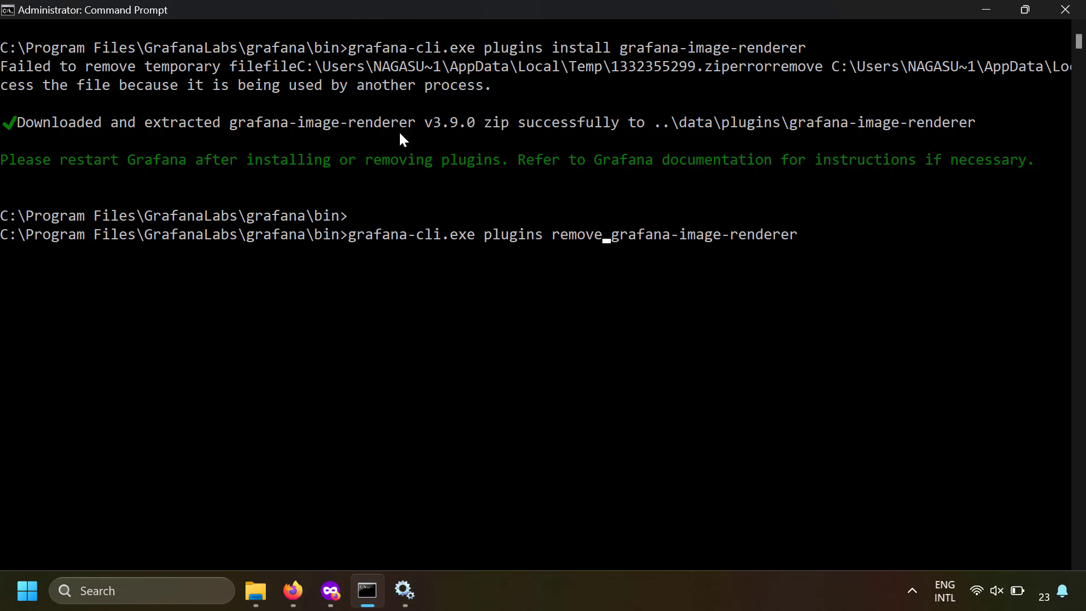
{"action": "key", "text": "Return"}
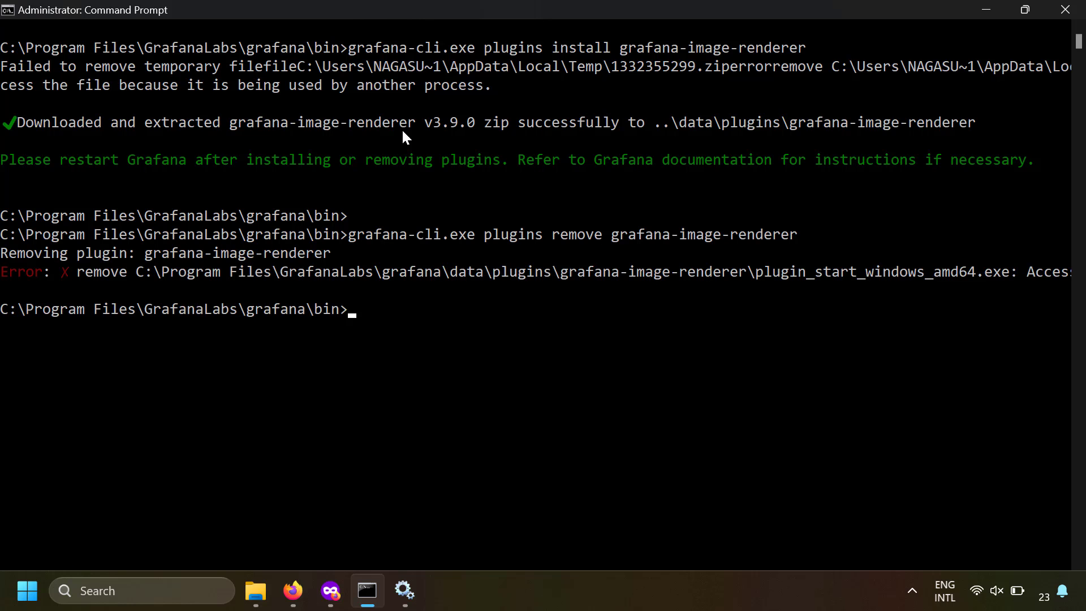
Stop the Grafana service, then rerun the plugin remove command.
{"action": "left_click", "coordinate": [405, 591]}
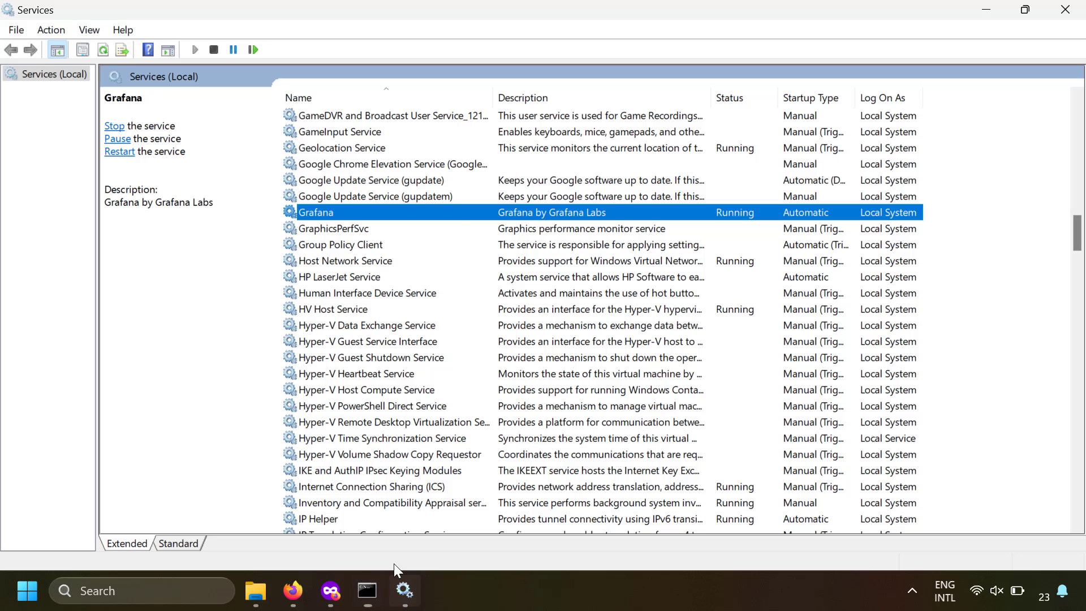
{"action": "right_click", "coordinate": [462, 214]}
{"action": "left_click", "coordinate": [503, 245]}
{"action": "key", "text": "alt+Tab"}
{"action": "left_click", "coordinate": [395, 407]}
{"action": "key", "text": "Up"}
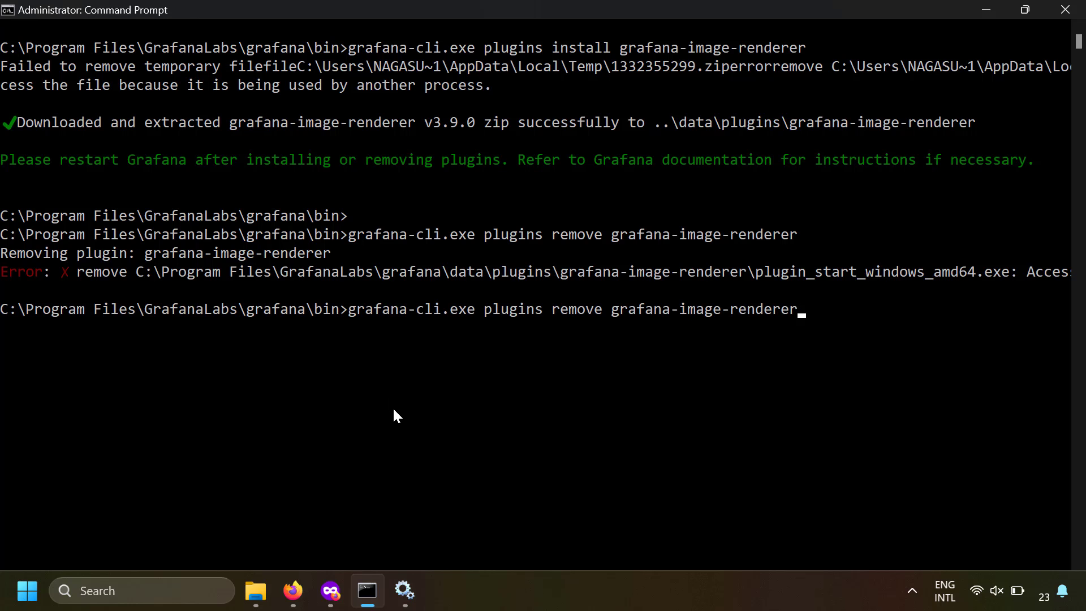
{"action": "key", "text": "Return"}
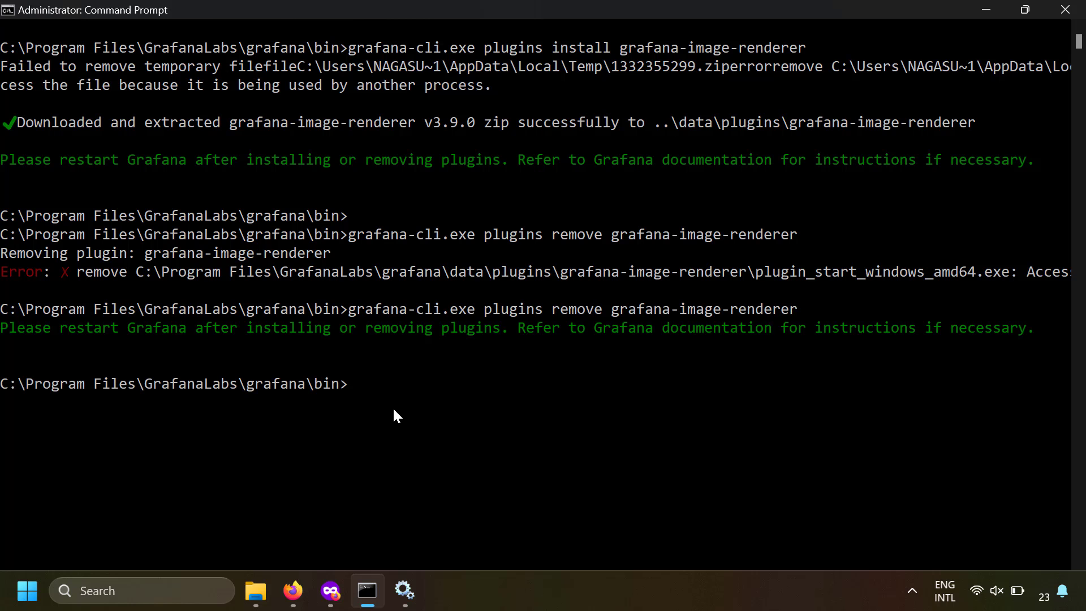
Start the Grafana service again in Services.
{"action": "key", "text": "alt+Tab"}
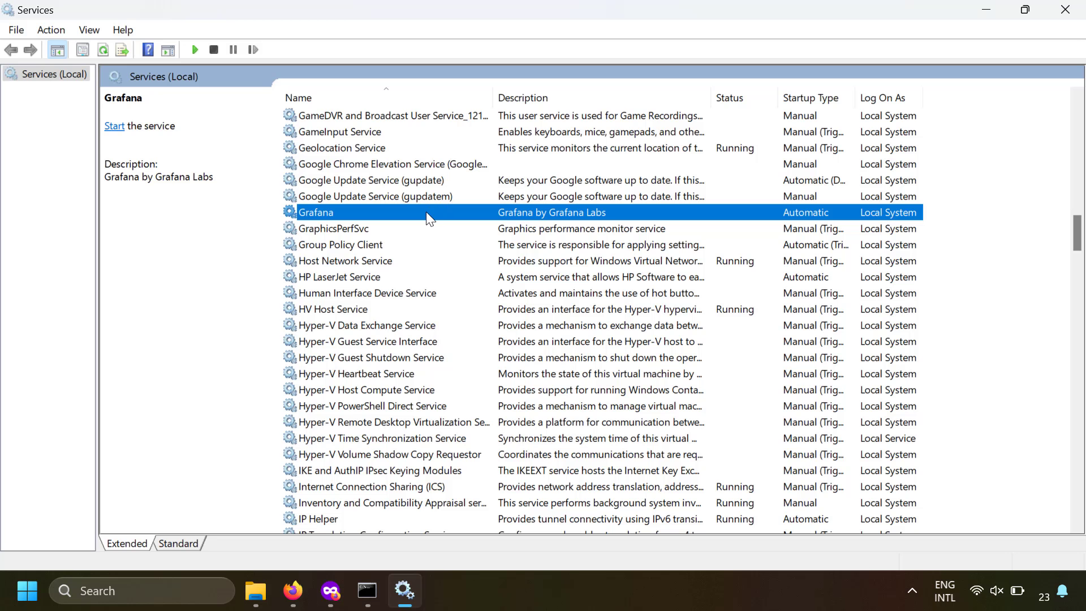
{"action": "right_click", "coordinate": [450, 213]}
{"action": "left_click", "coordinate": [456, 228]}
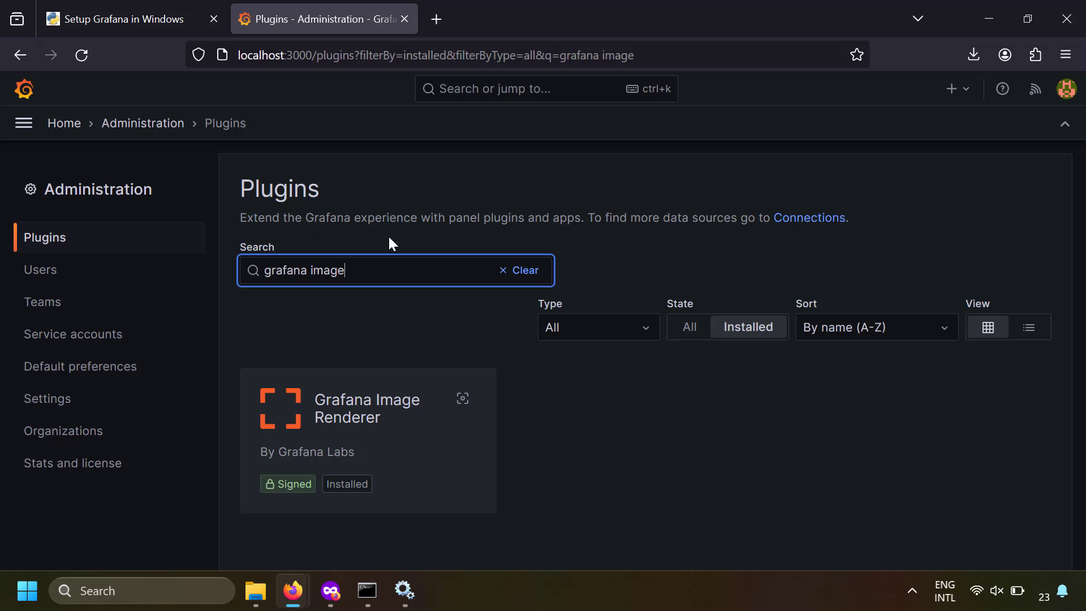
Reload the Plugins page and clear the search to verify Grafana Image Renderer is gone.
{"action": "left_click", "coordinate": [82, 55]}
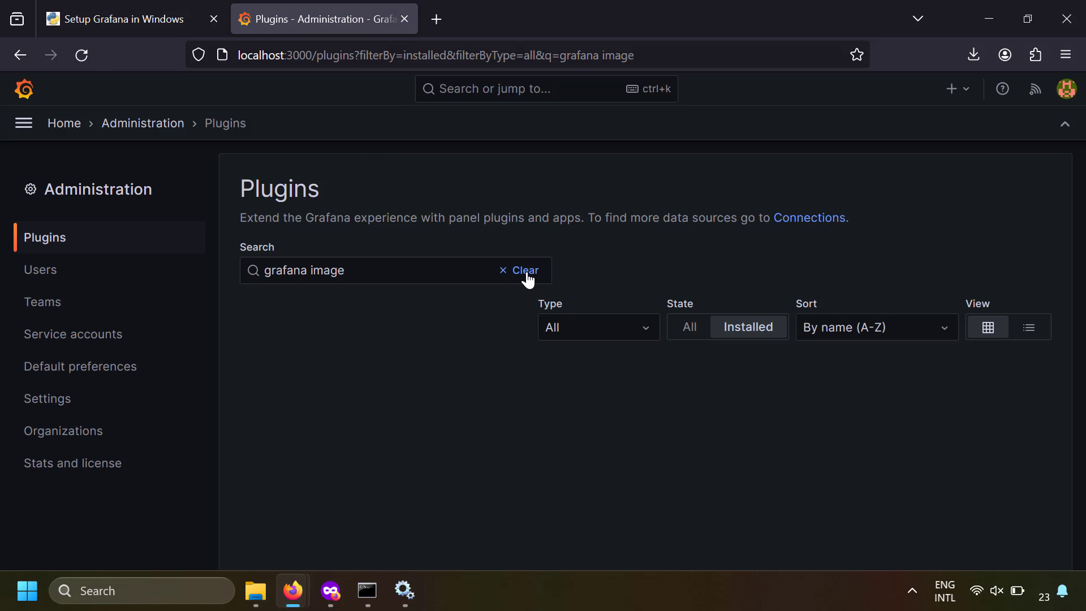
{"action": "left_click", "coordinate": [525, 270]}
{"action": "key", "text": "alt+Tab"}
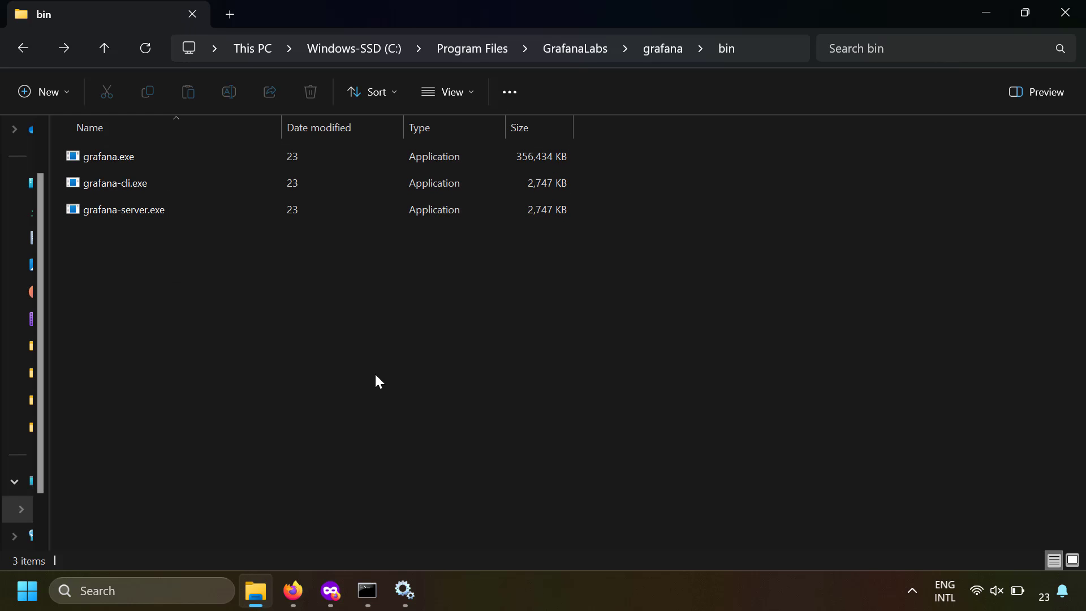
Open grafana\data\plugins in File Explorer to check for grafana-image-renderer, then return to Firefox.
{"action": "left_click", "coordinate": [671, 49]}
{"action": "double_click", "coordinate": [133, 182]}
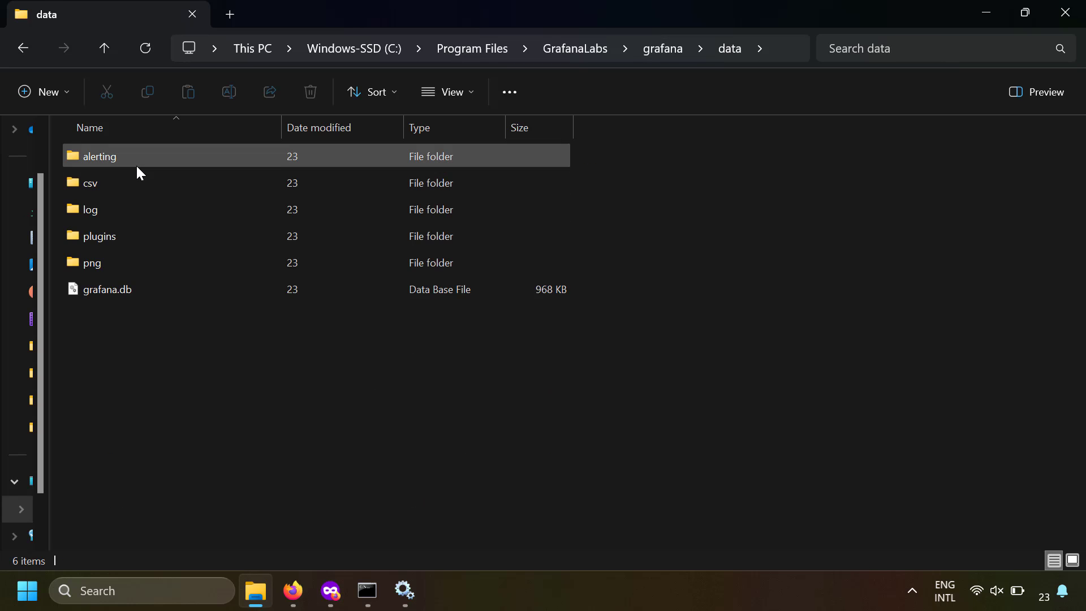
{"action": "double_click", "coordinate": [126, 235]}
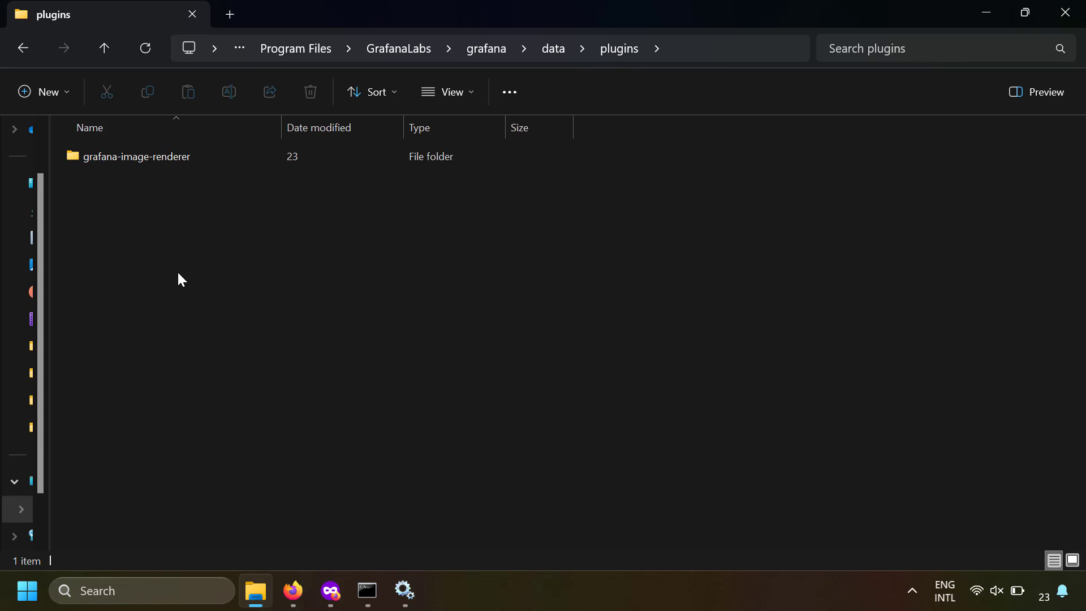
{"action": "key", "text": "alt+Tab"}
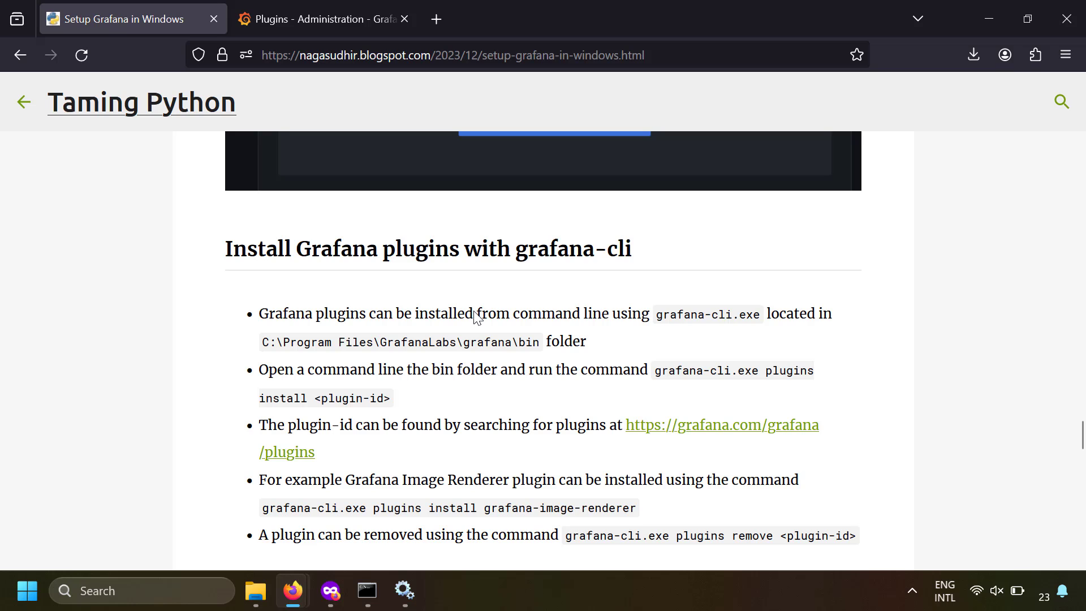
Scroll to the blog's Uninstall Grafana section and open Windows search.
{"action": "scroll", "coordinate": [478, 317], "scroll_direction": "down", "scroll_amount": 5}
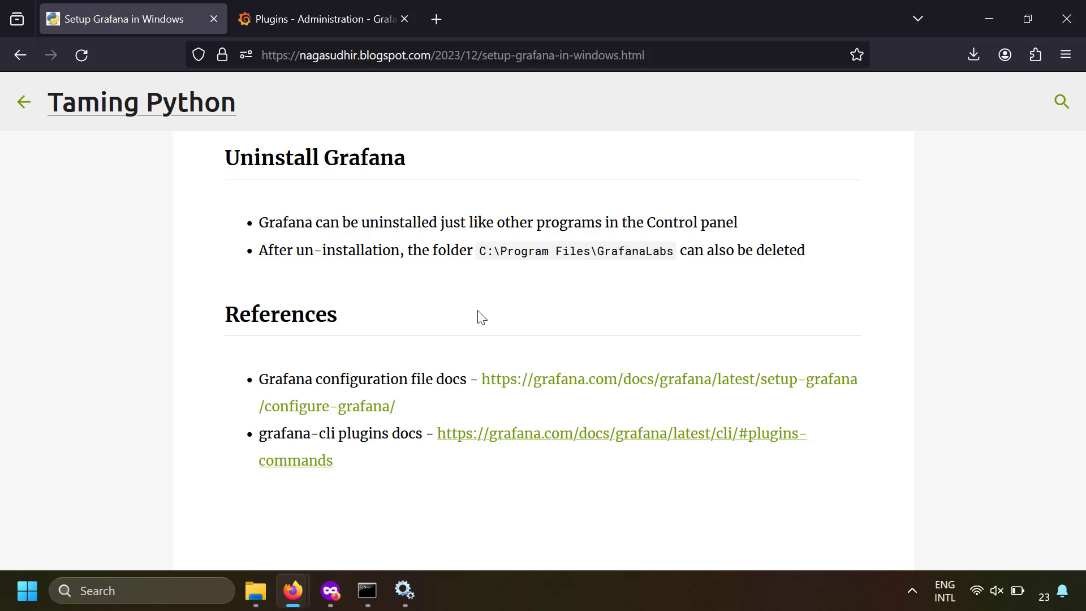
{"action": "key", "text": "super"}
Open Add or remove programs and search the installed apps for 'grafa'.
{"action": "type", "text": "unin"}
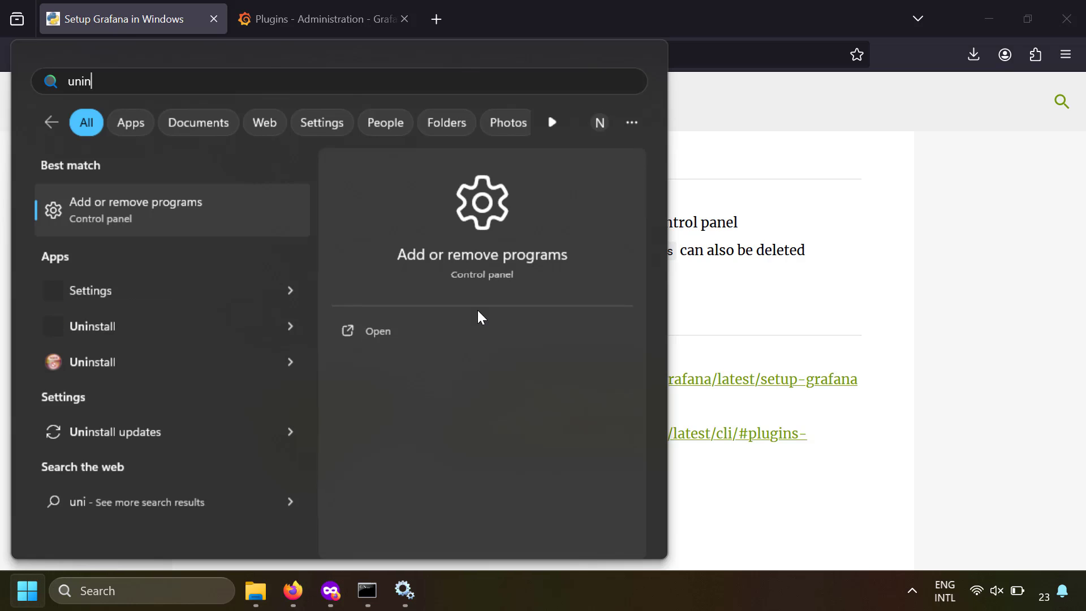
{"action": "left_click", "coordinate": [172, 202]}
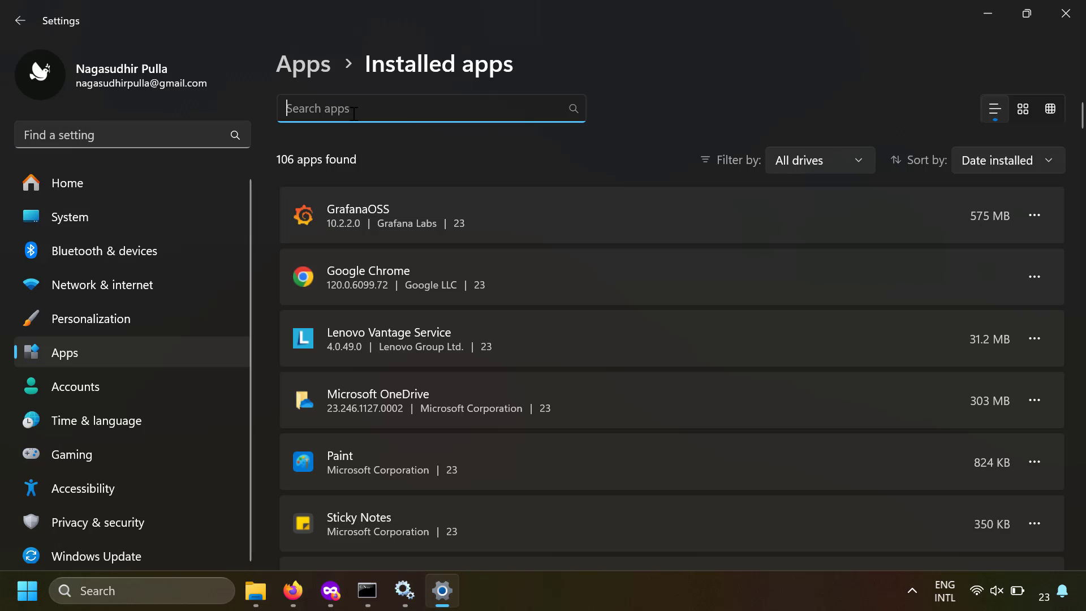
{"action": "type", "text": "grafa"}
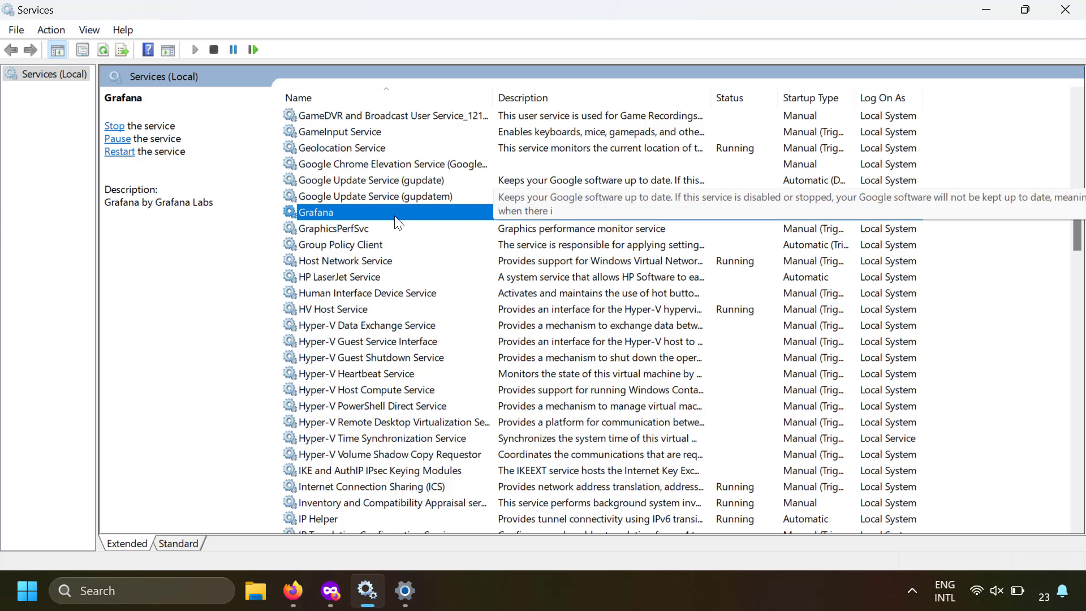
Stop the Grafana Windows service.
{"action": "left_click", "coordinate": [415, 212]}
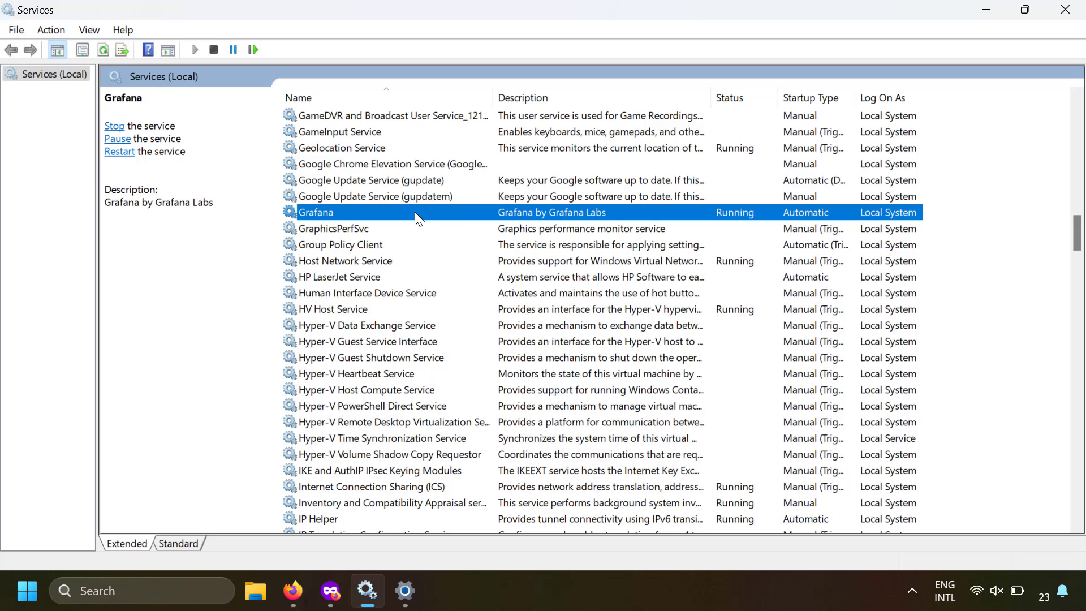
{"action": "right_click", "coordinate": [416, 212]}
{"action": "left_click", "coordinate": [444, 242]}
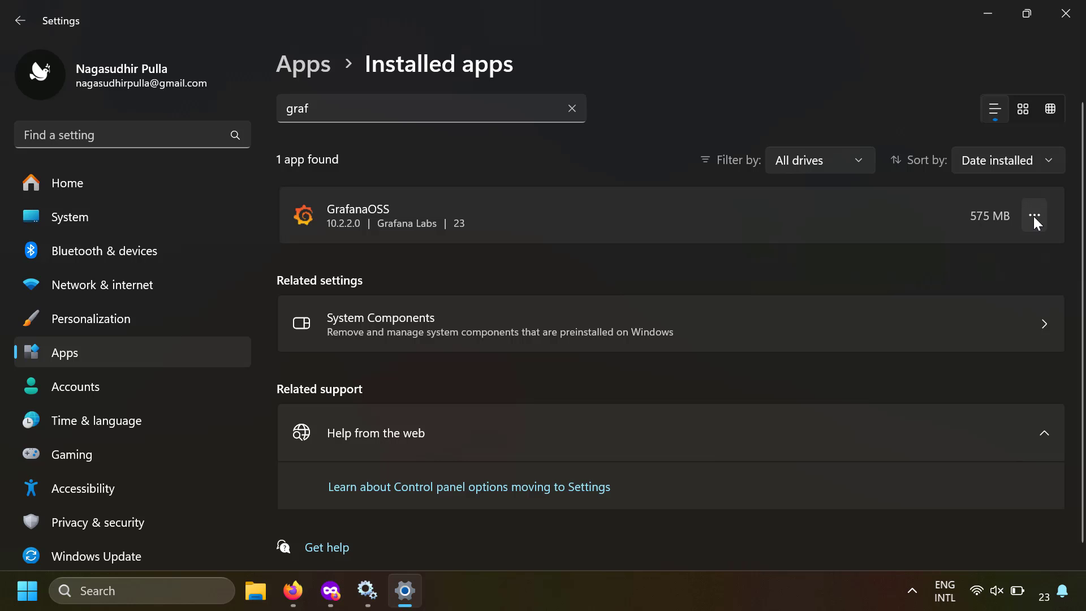
Uninstall GrafanaOSS and confirm the removal.
{"action": "left_click", "coordinate": [1033, 216]}
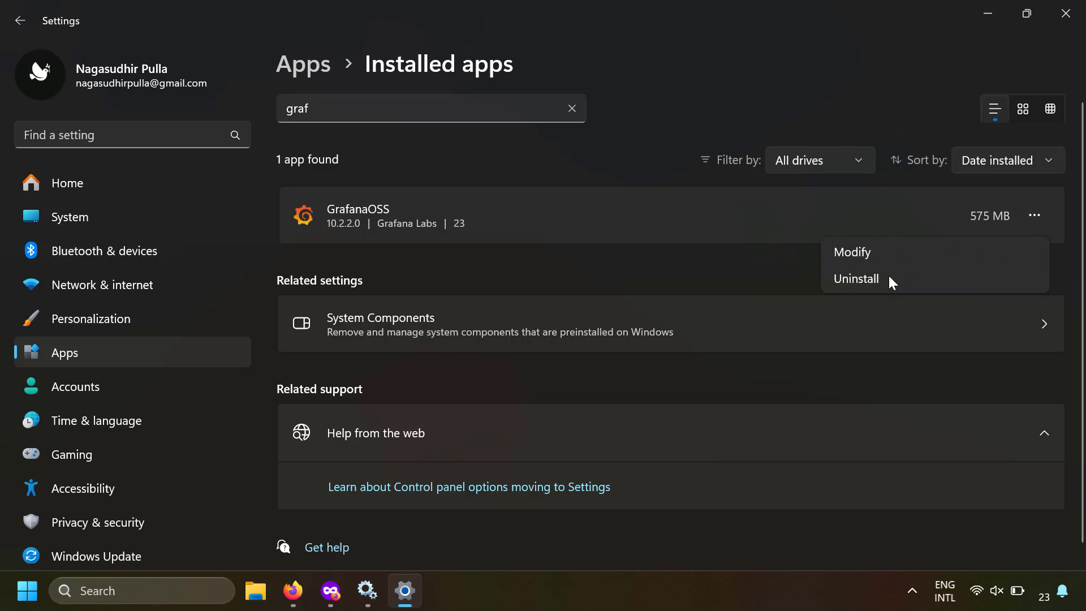
{"action": "left_click", "coordinate": [887, 274]}
{"action": "left_click", "coordinate": [994, 309]}
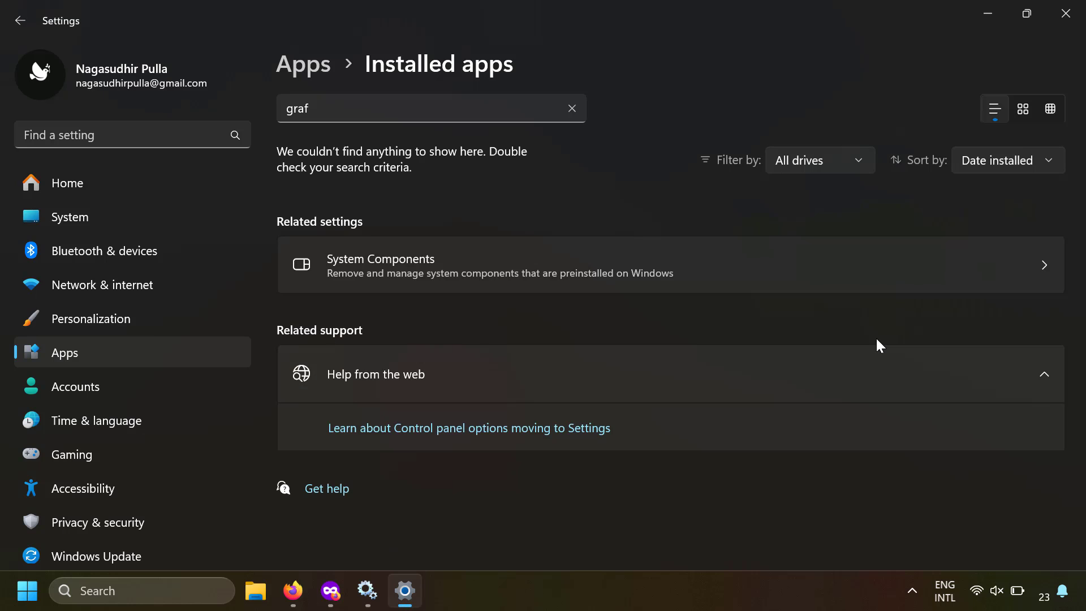
Delete the GrafanaLabs folder from C:\Program Files with administrator permission, then return to Firefox.
{"action": "key", "text": "super+e"}
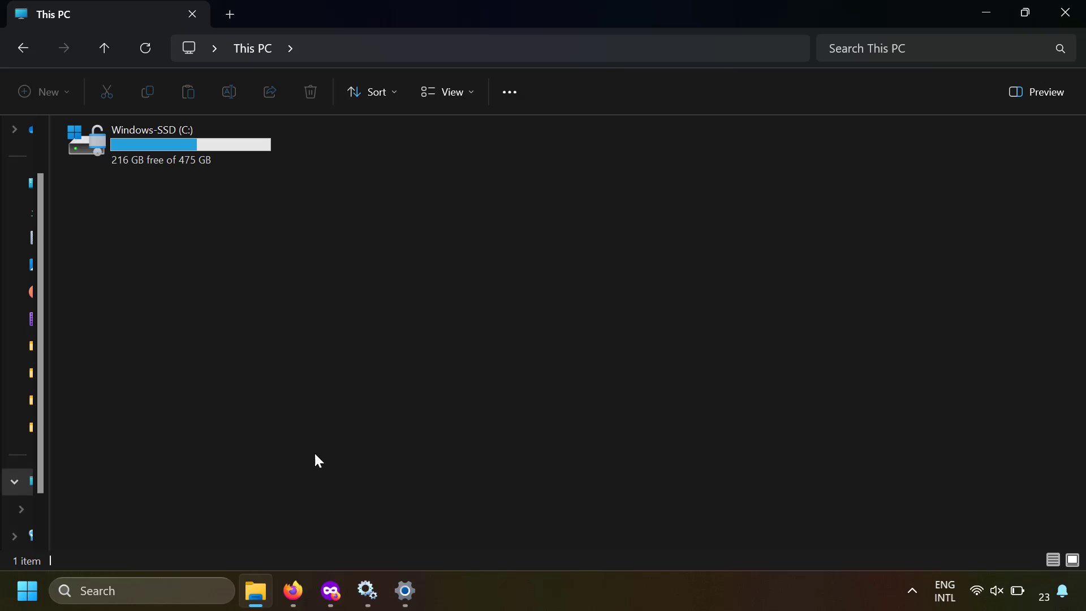
{"action": "double_click", "coordinate": [223, 168]}
{"action": "double_click", "coordinate": [131, 473]}
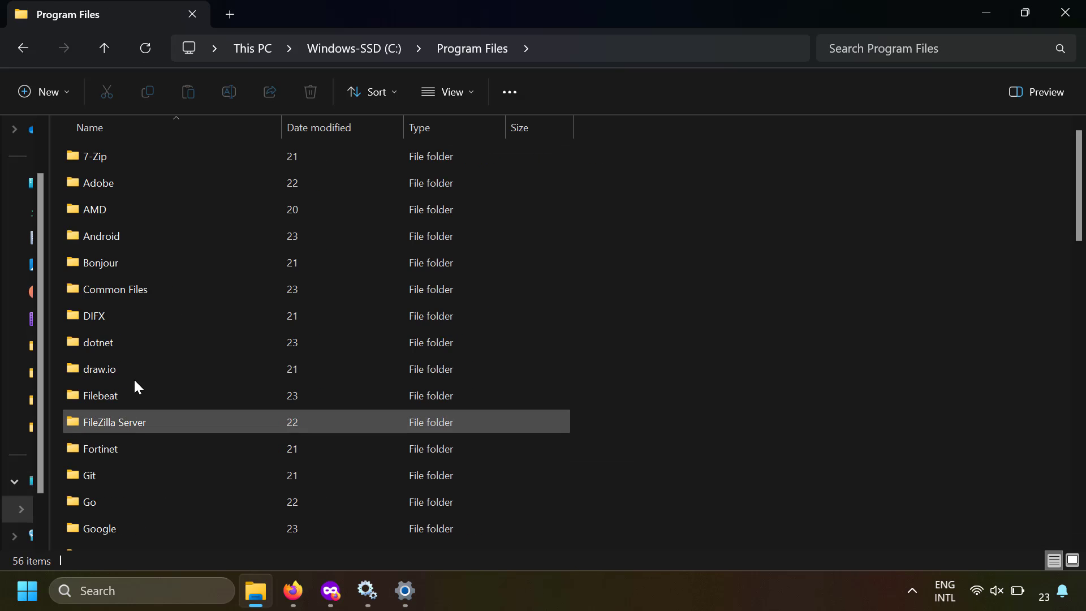
{"action": "scroll", "coordinate": [141, 476], "scroll_direction": "down", "scroll_amount": 1}
{"action": "left_click", "coordinate": [140, 480]}
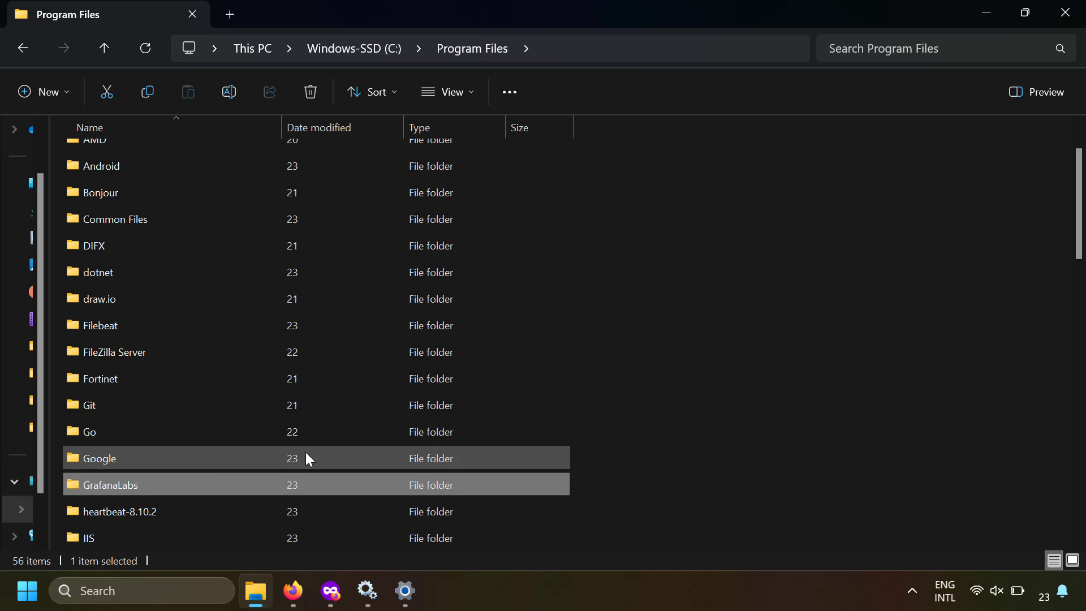
{"action": "key", "text": "Delete"}
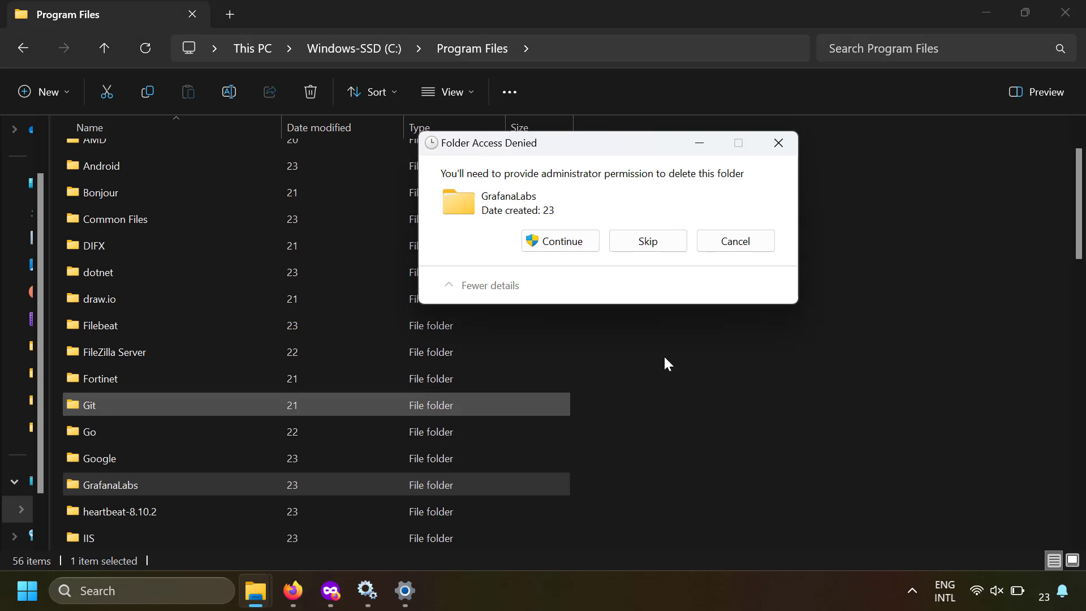
{"action": "left_click", "coordinate": [584, 243]}
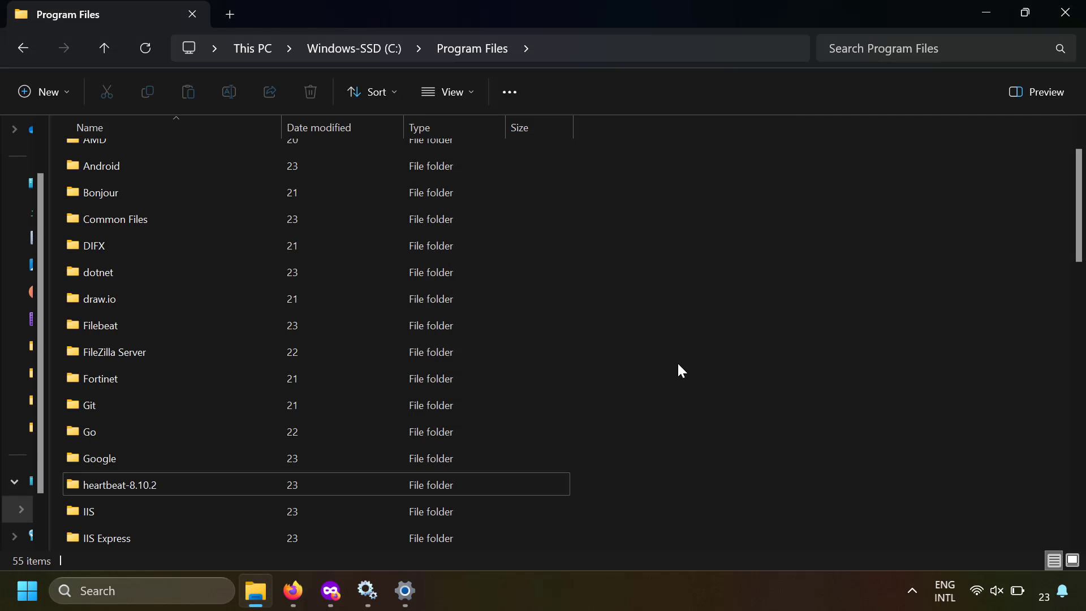
{"action": "left_click", "coordinate": [293, 591]}
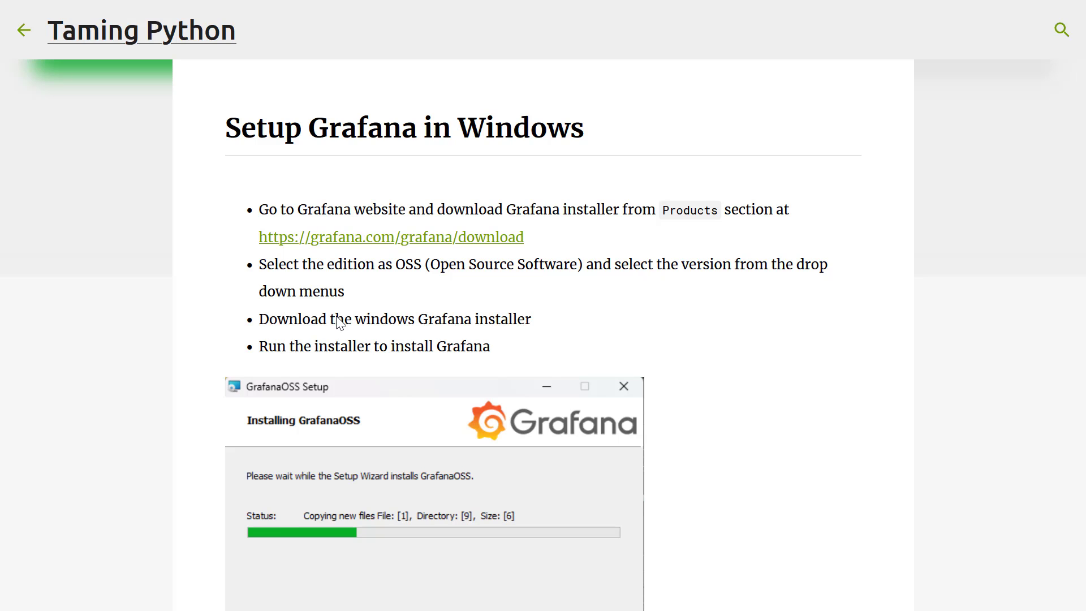
Leave full screen and scroll the Setup Grafana in Windows post down to References and back.
{"action": "key", "text": "F11"}
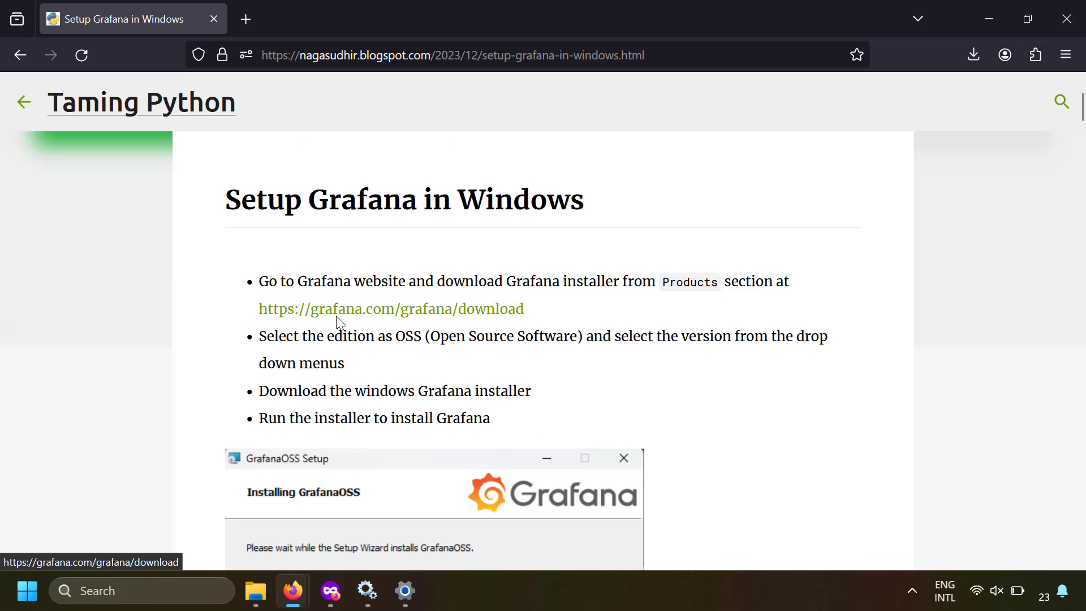
{"action": "scroll", "coordinate": [453, 269], "scroll_direction": "down", "scroll_amount": 8}
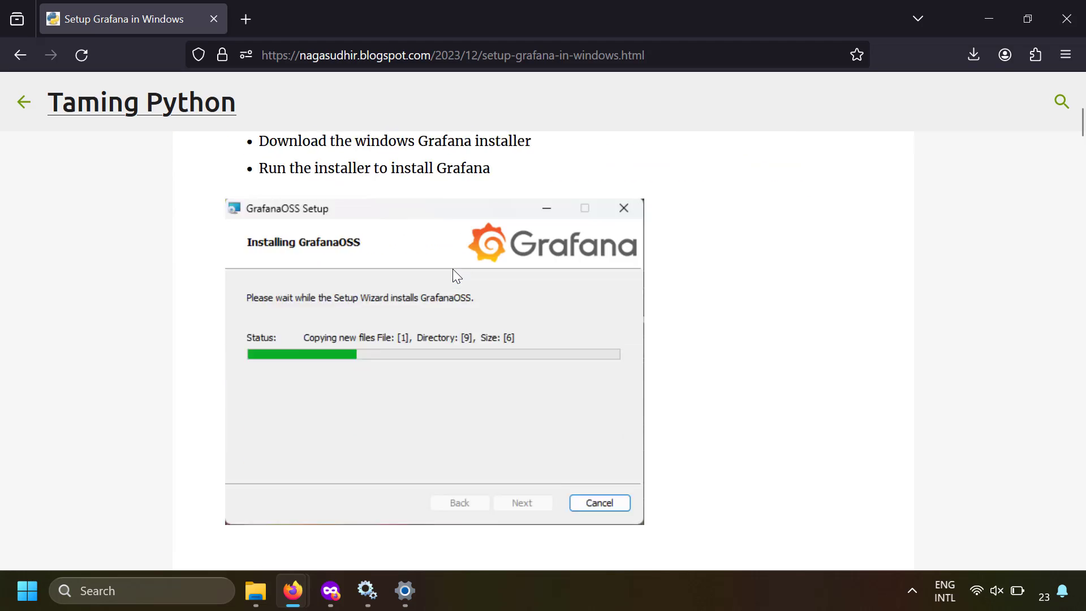
{"action": "scroll", "coordinate": [453, 270], "scroll_direction": "down", "scroll_amount": 10}
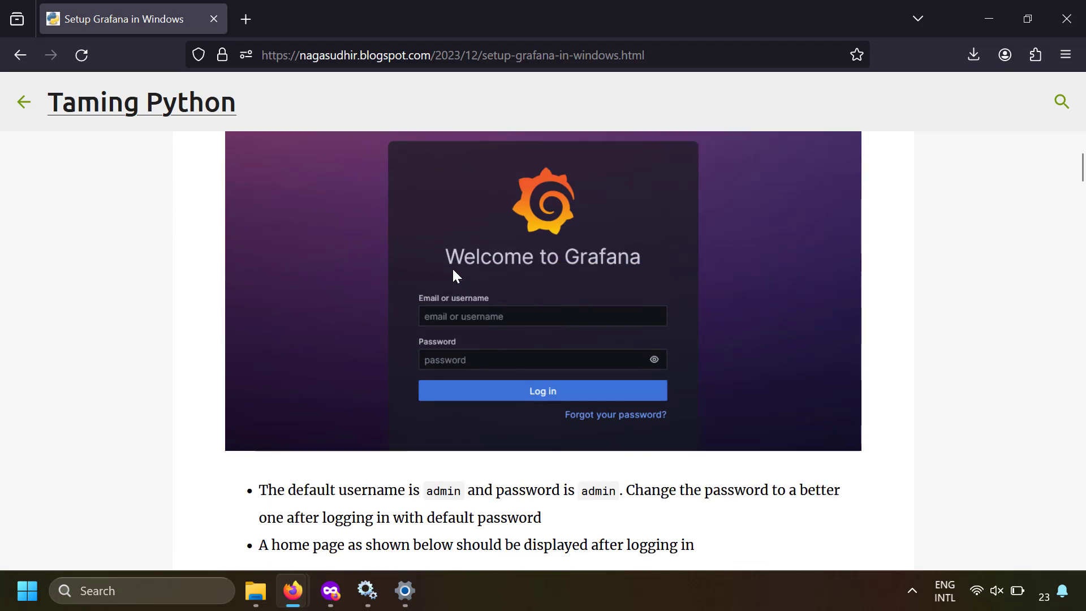
{"action": "scroll", "coordinate": [457, 276], "scroll_direction": "down", "scroll_amount": 18}
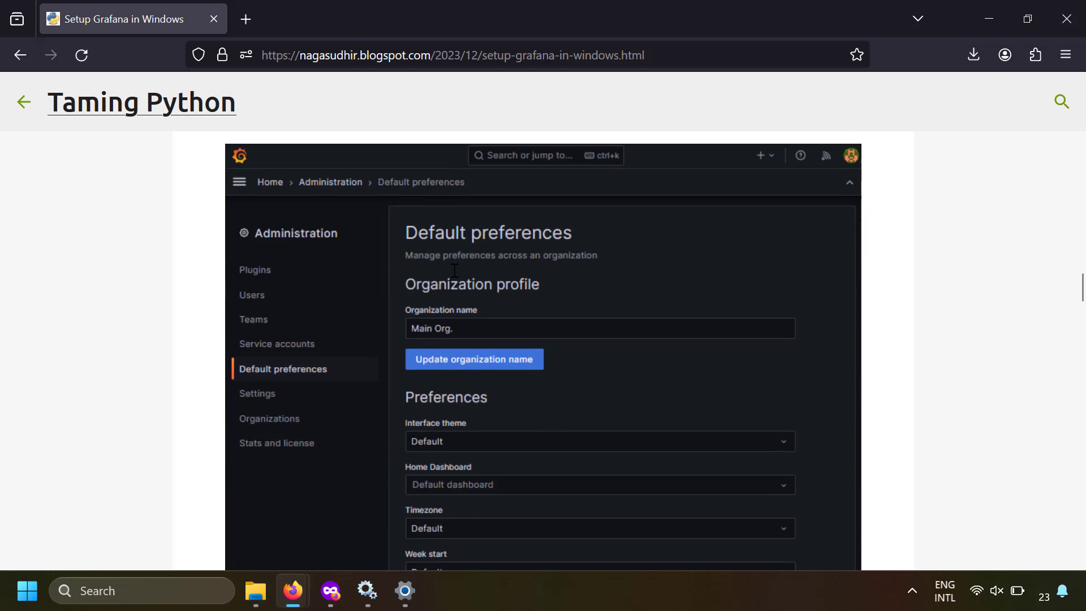
{"action": "scroll", "coordinate": [457, 276], "scroll_direction": "down", "scroll_amount": 15}
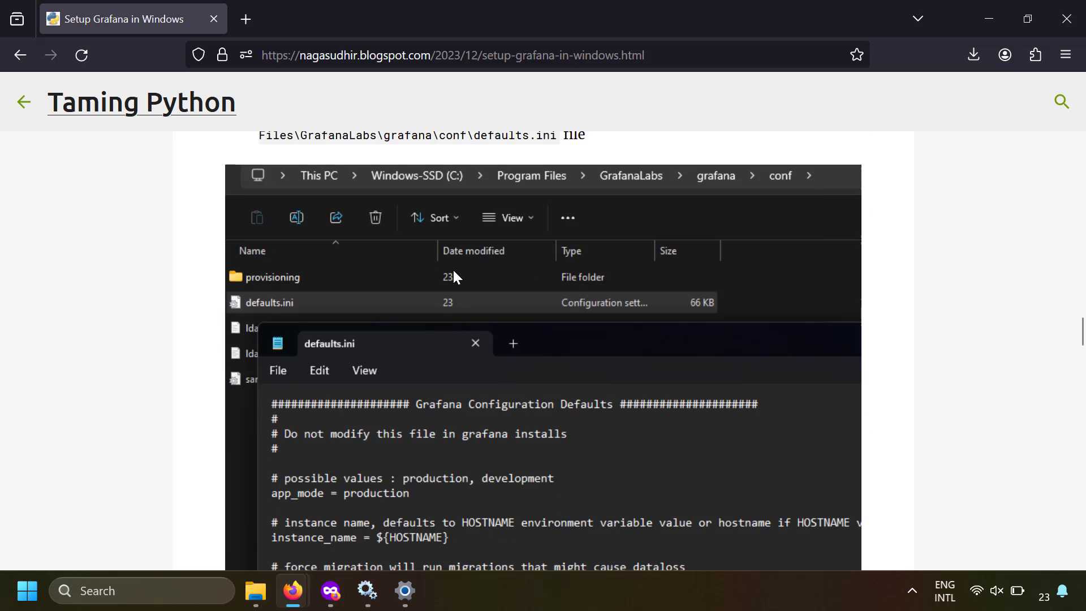
{"action": "scroll", "coordinate": [457, 276], "scroll_direction": "down", "scroll_amount": 10}
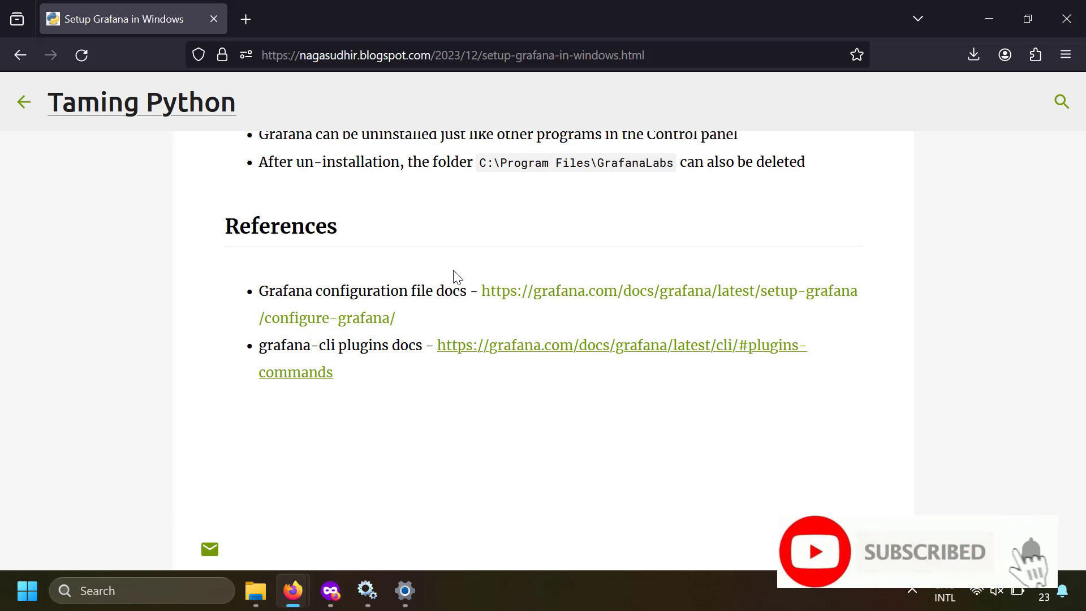
{"action": "scroll", "coordinate": [946, 317], "scroll_direction": "up", "scroll_amount": 20}
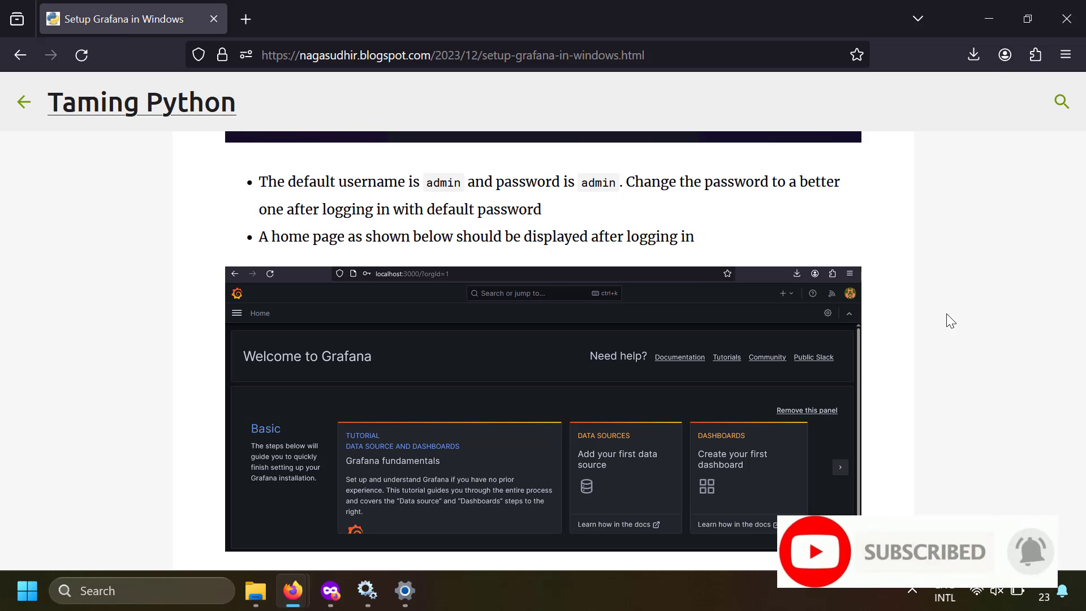